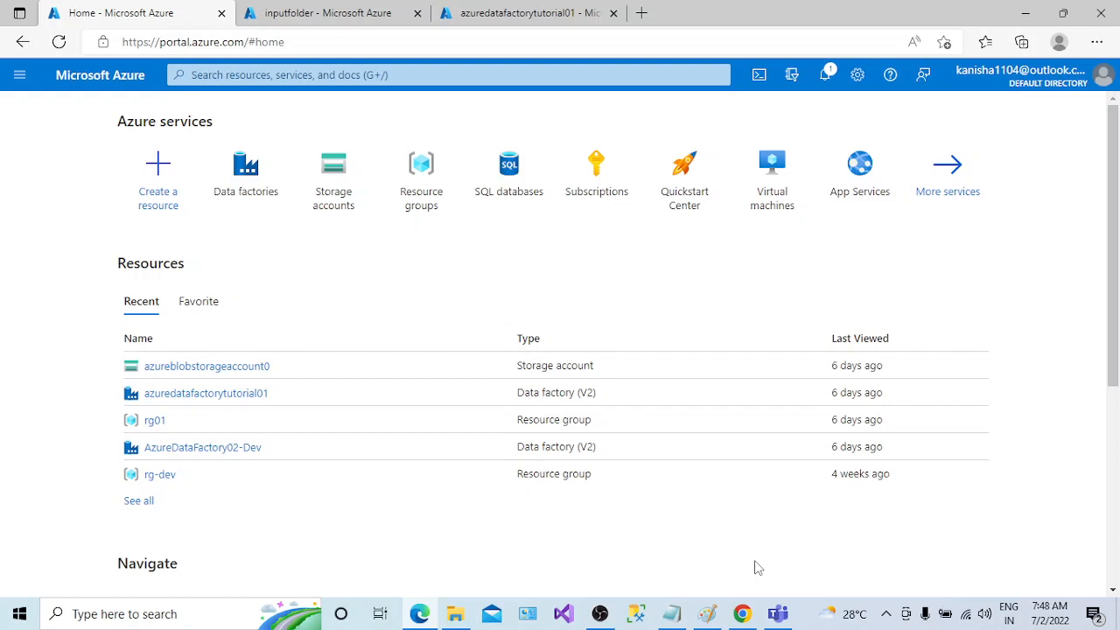
Switch to the sample1 note in Notepad, read the task description, and return to the Azure portal
left_click(671, 614)
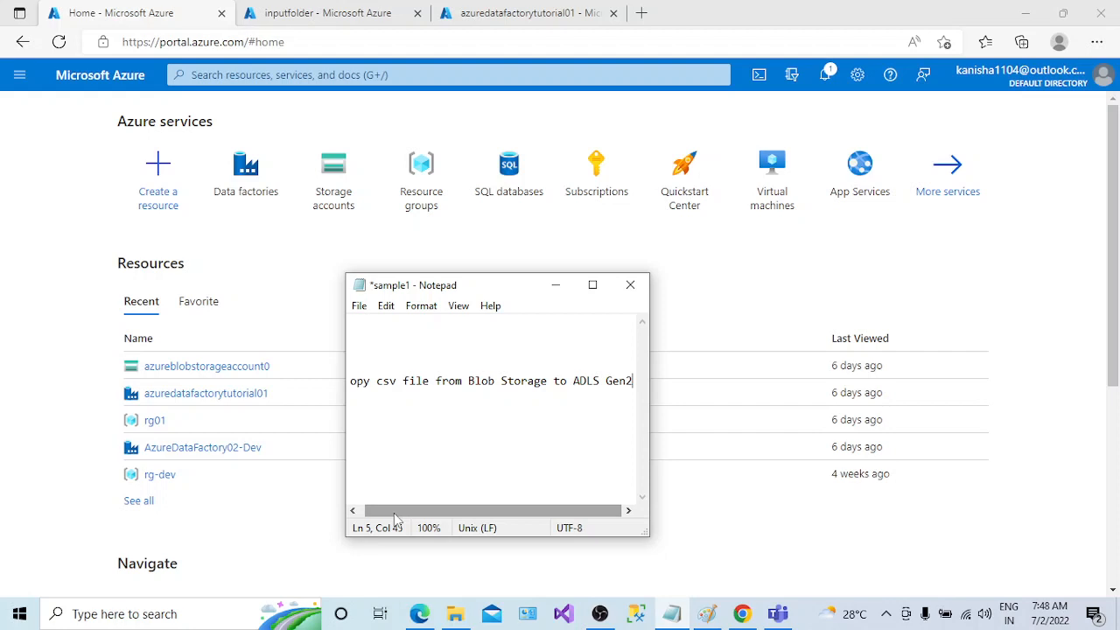
left_click(503, 414)
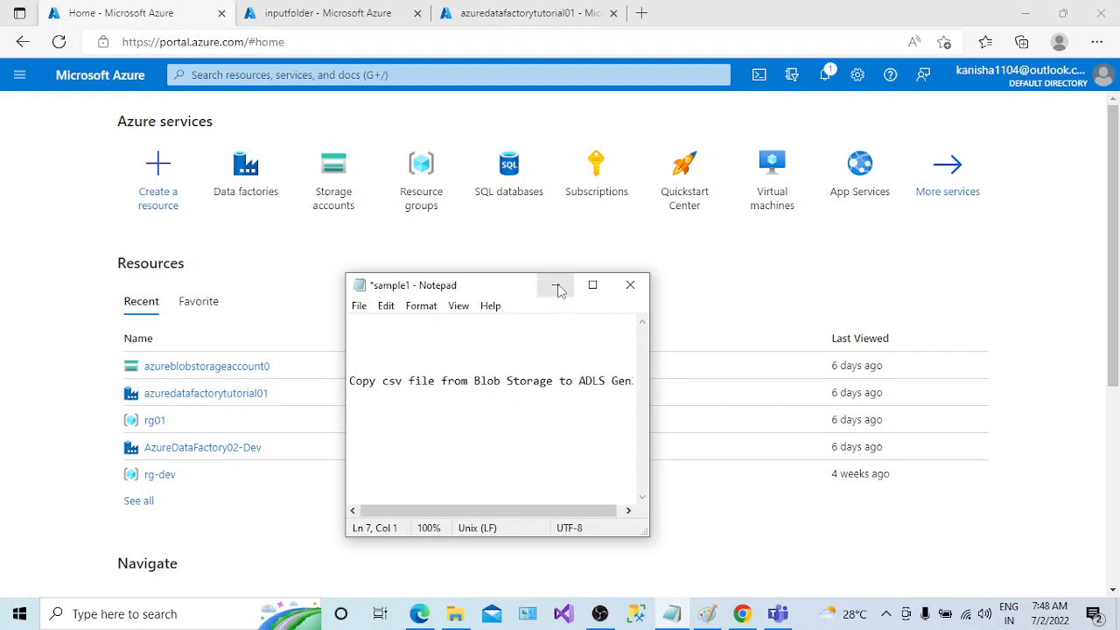
left_click(281, 251)
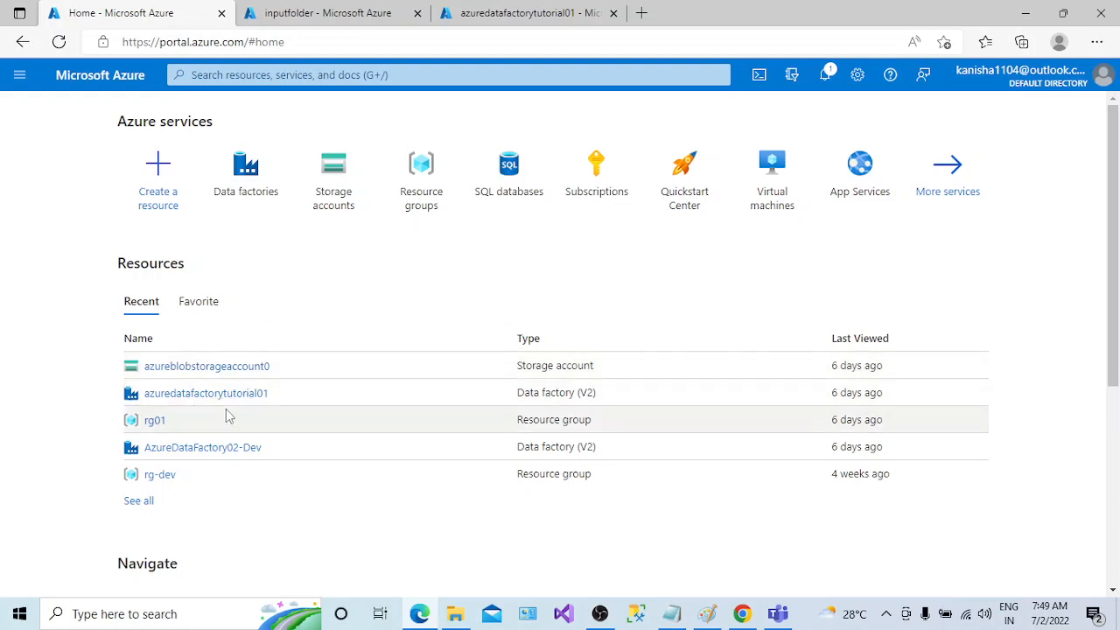
mouse_move(205, 371)
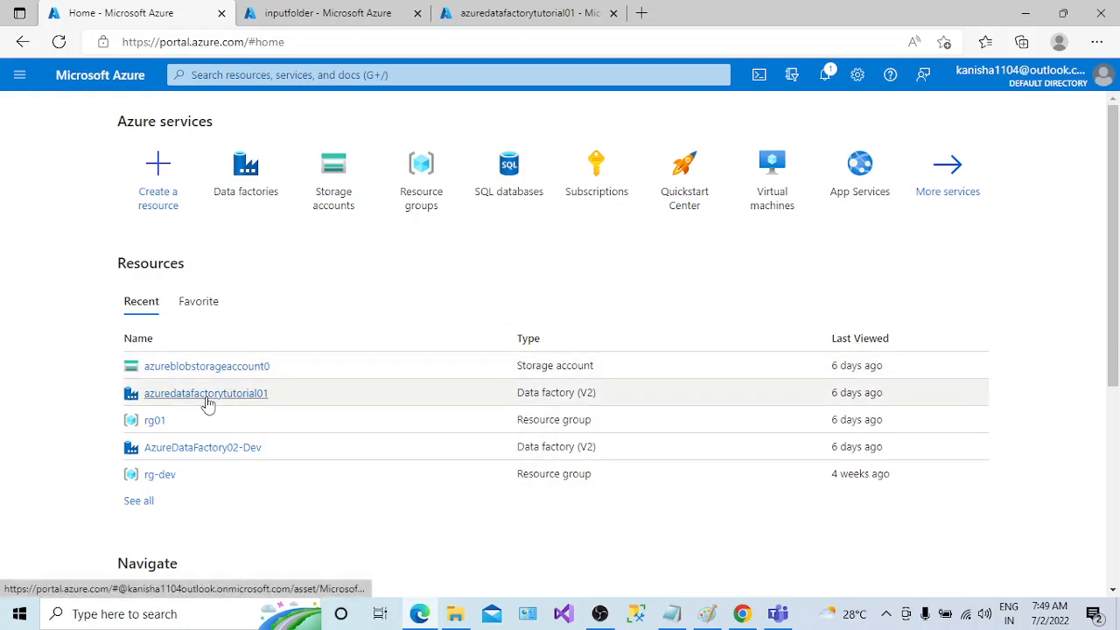
mouse_move(207, 404)
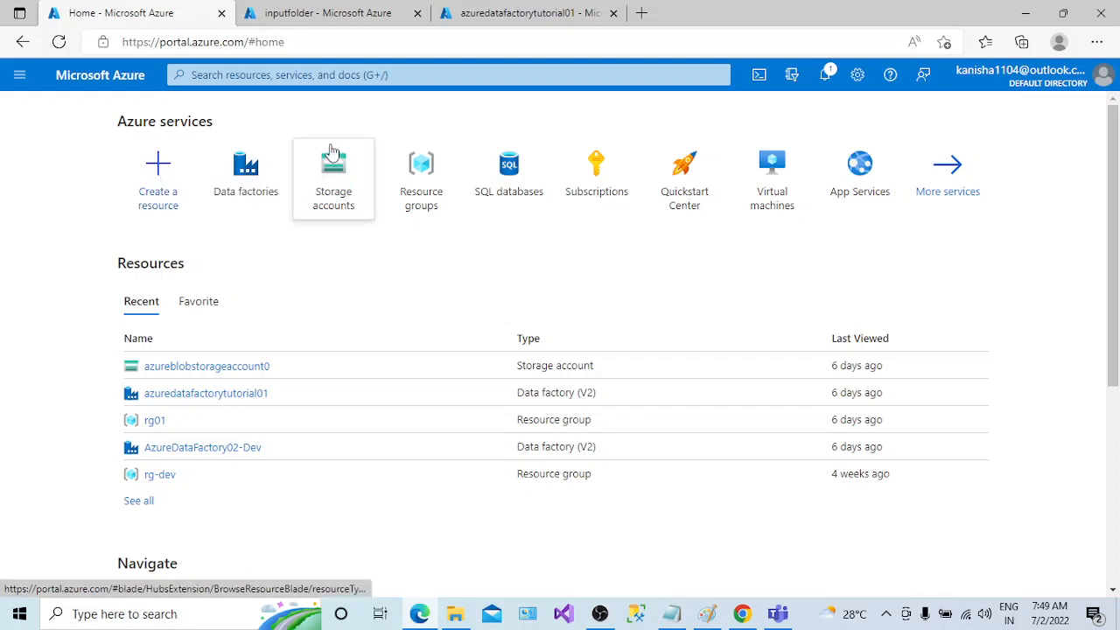
mouse_move(297, 170)
mouse_move(365, 189)
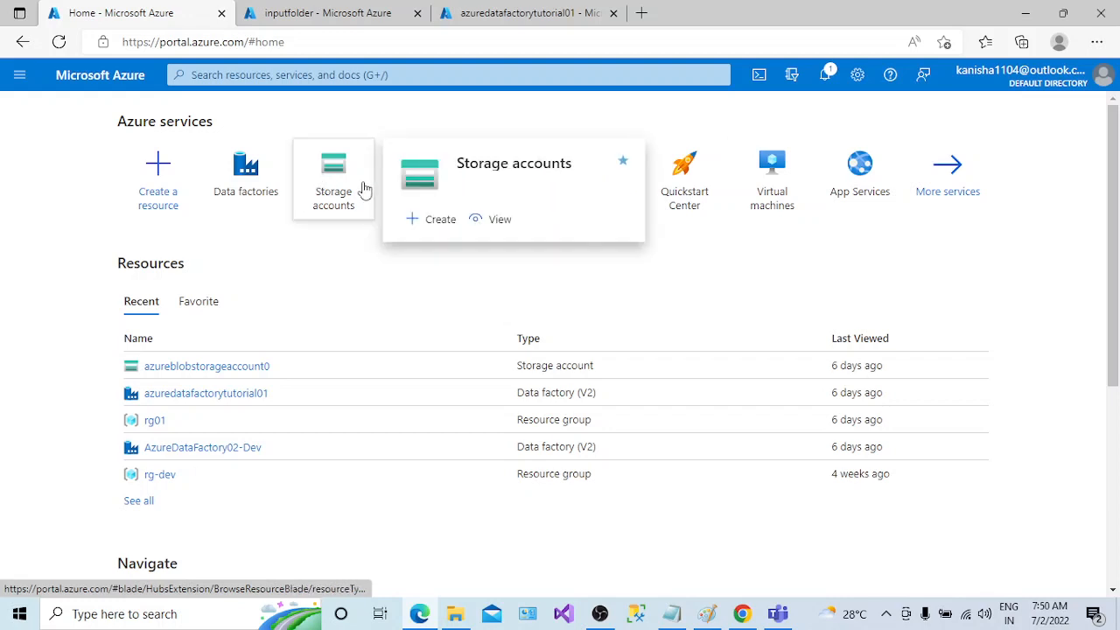
Search the new-resource catalogue for "storage account" and start creating a Storage account
left_click(170, 188)
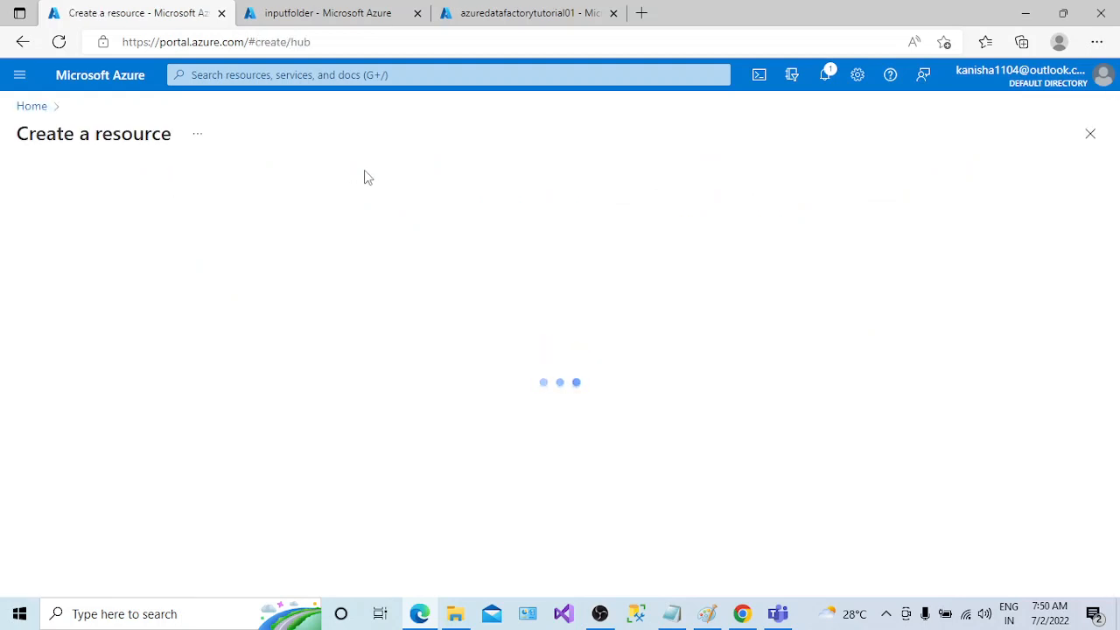
type("sto")
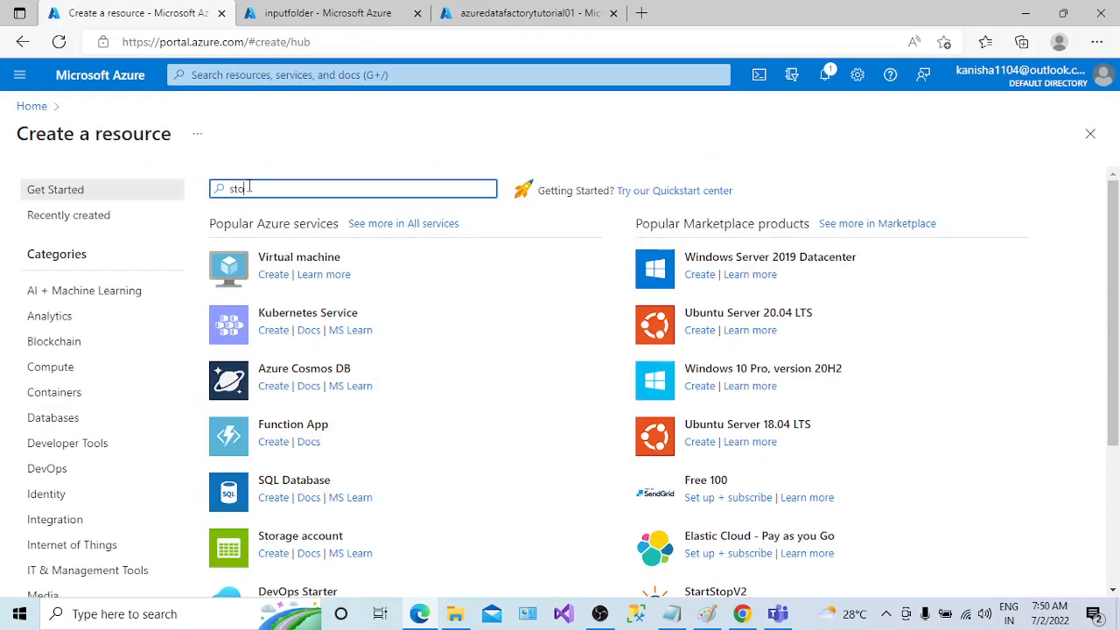
type("rage accu")
type("unt")
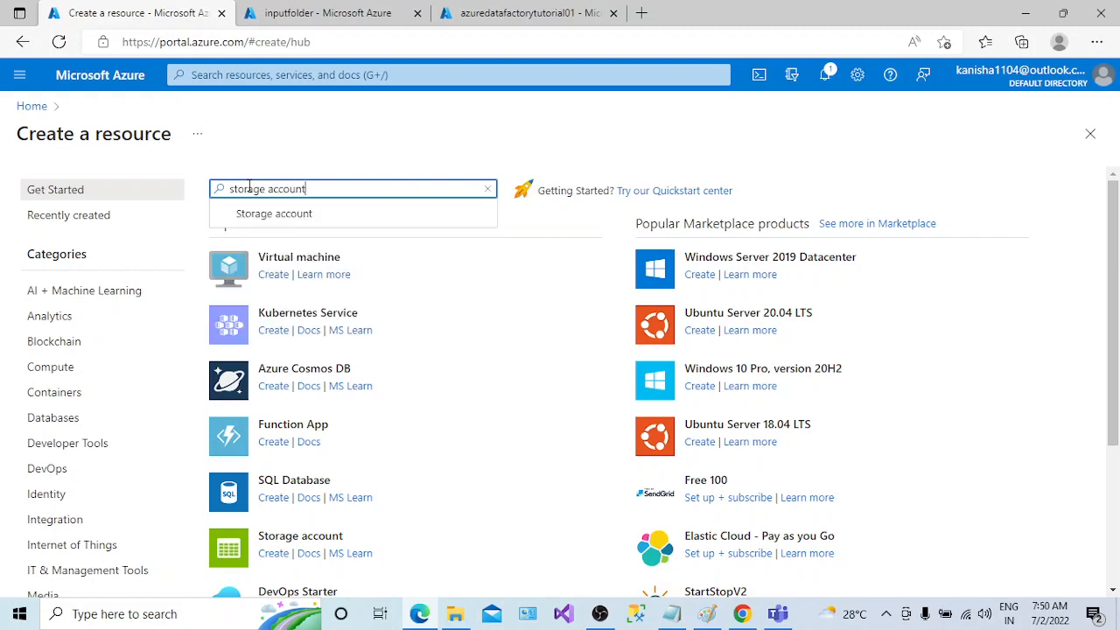
left_click(269, 215)
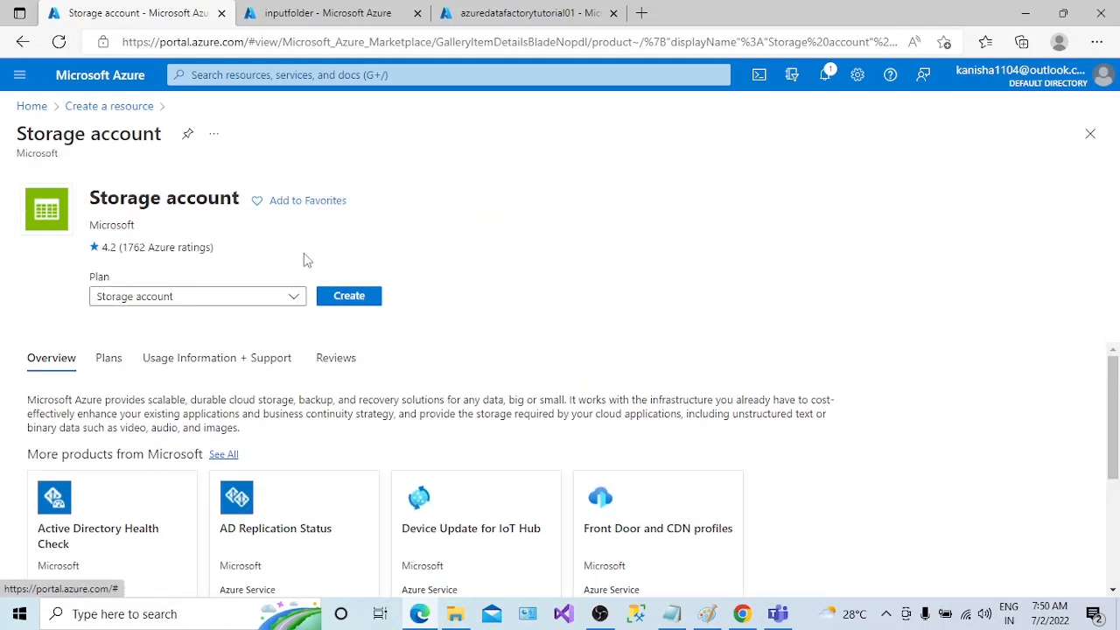
left_click(359, 301)
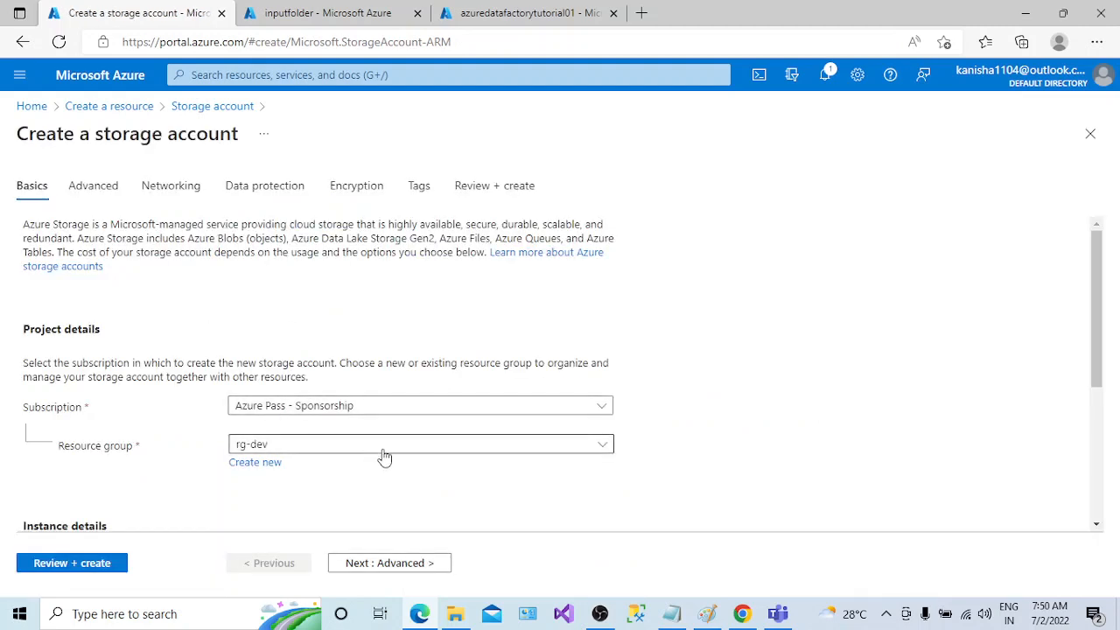
Select rg-dev as the resource group for the new storage account
left_click_drag(1096, 369, 1096, 446)
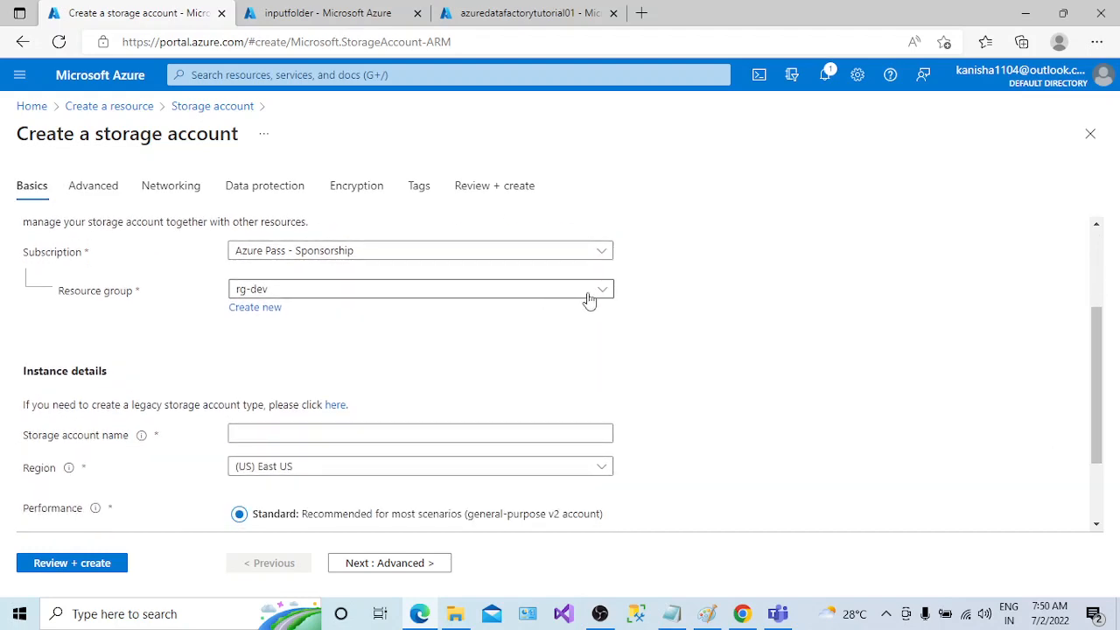
left_click_drag(1096, 377, 1096, 411)
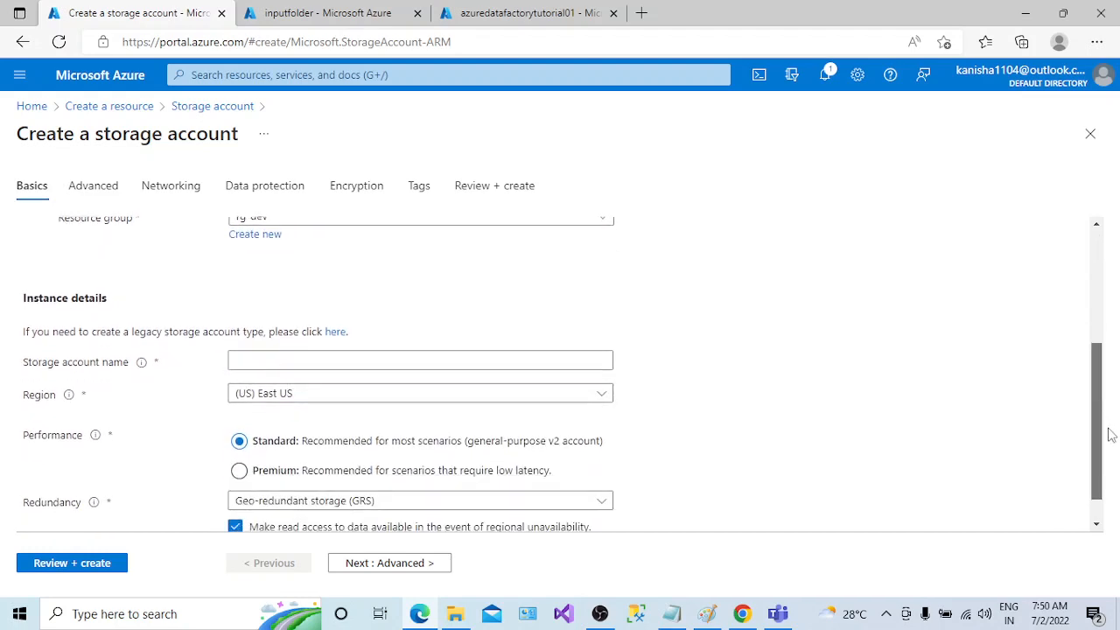
left_click(607, 222)
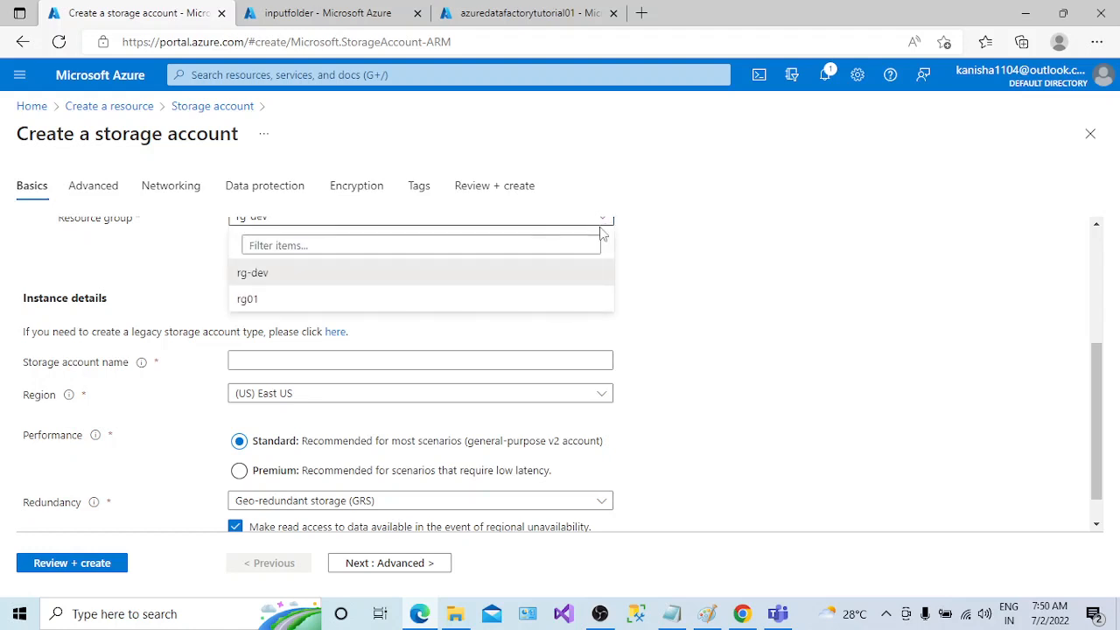
left_click(392, 278)
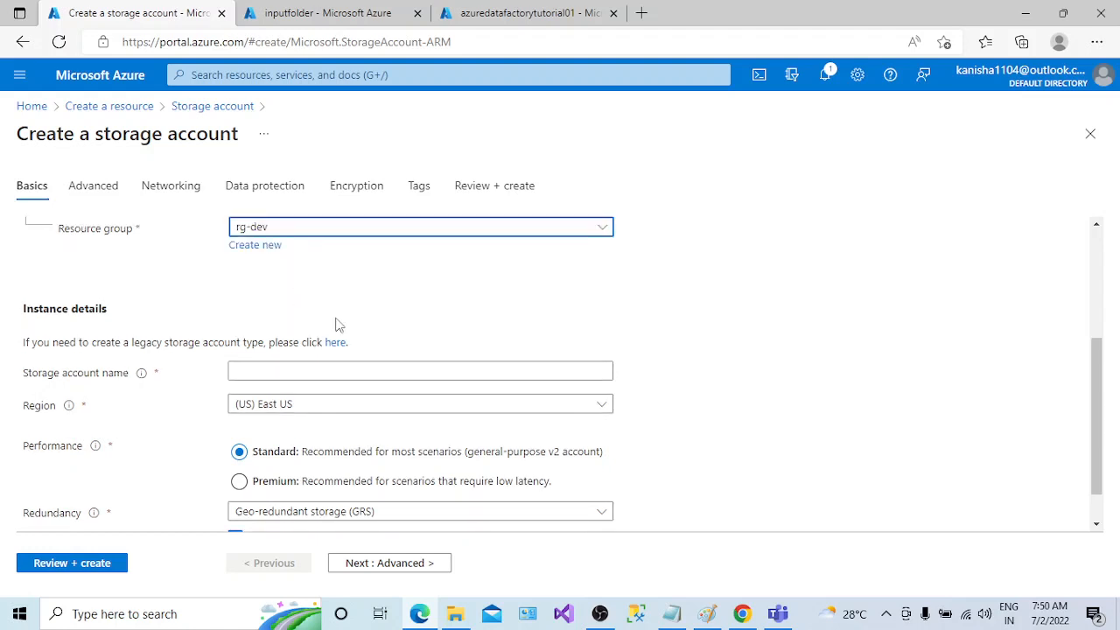
scroll(1096, 412, "down", 1)
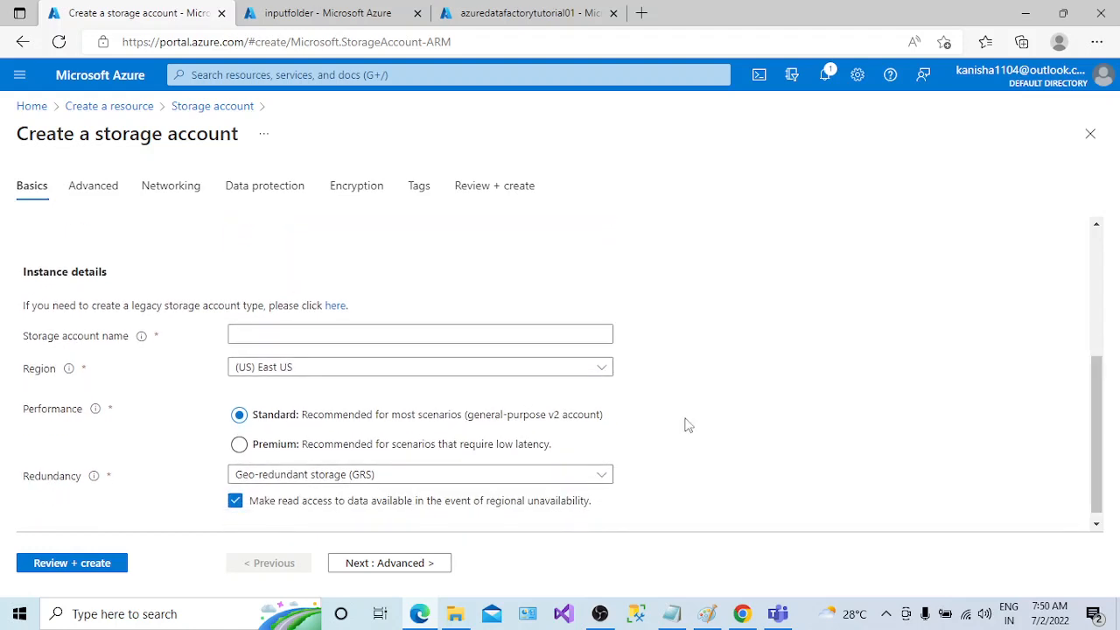
Name the storage account azurestorageadlsaccount
left_click(530, 335)
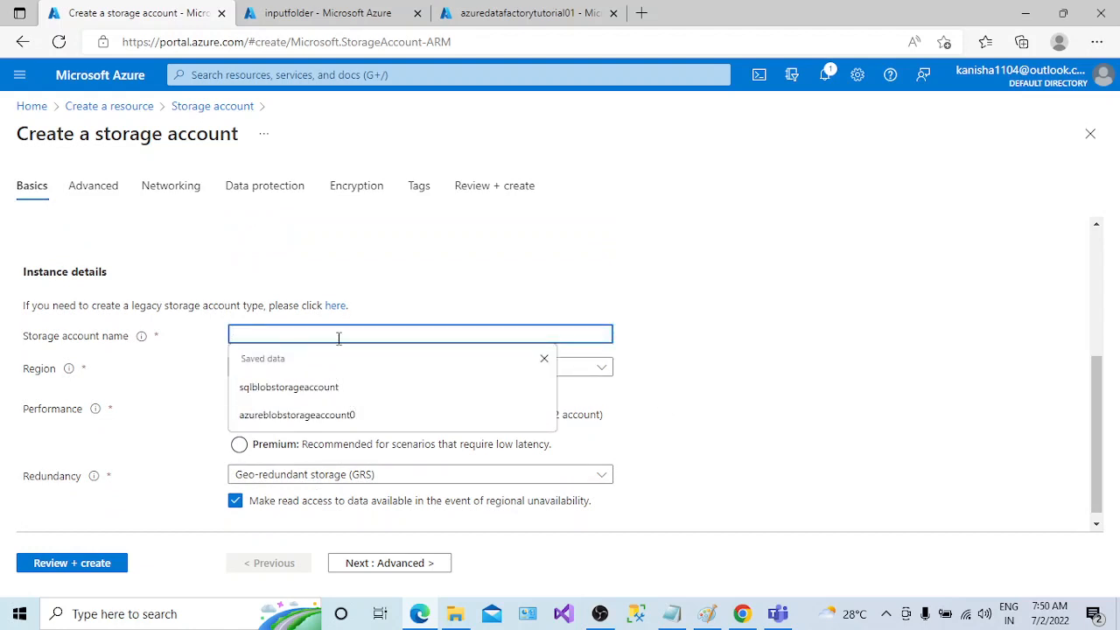
type("azure")
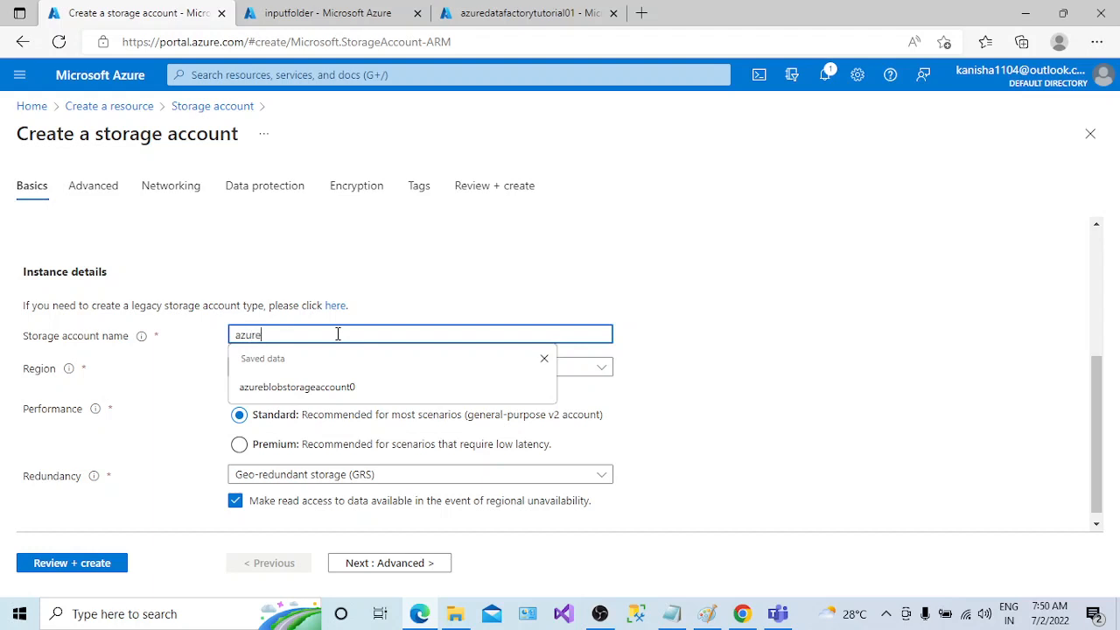
type("storageadls")
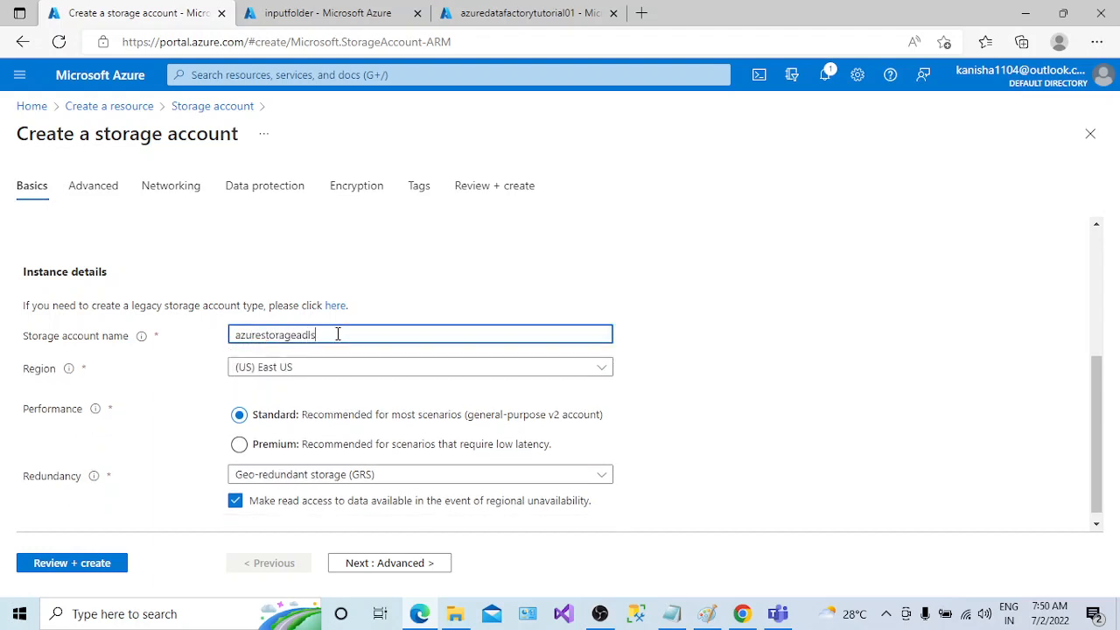
type("account01")
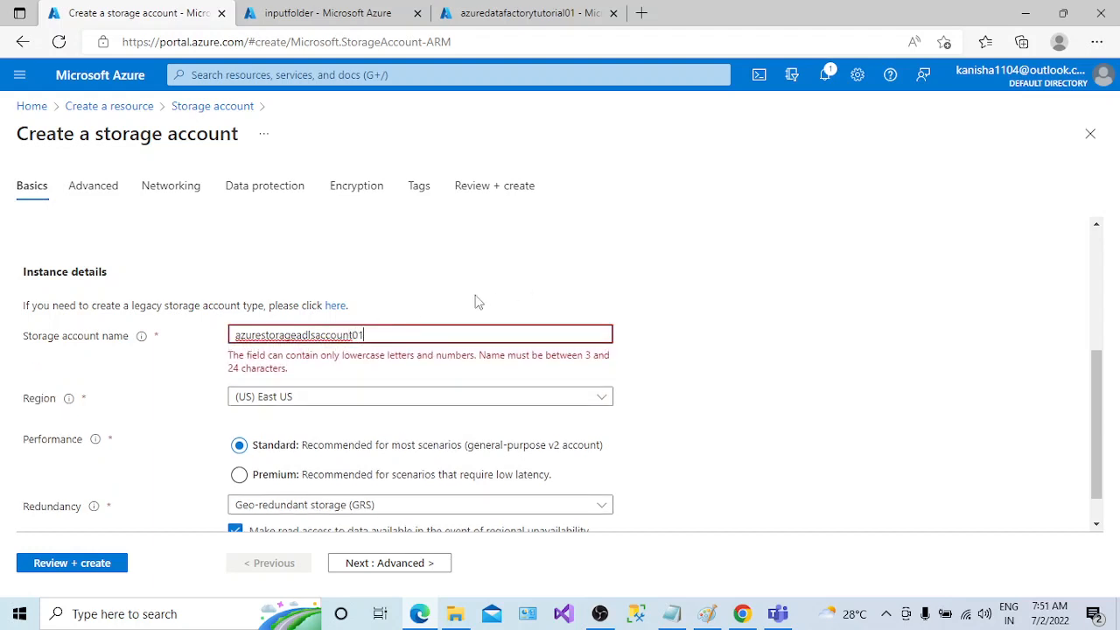
key("BackSpace")
key("BackSpace")
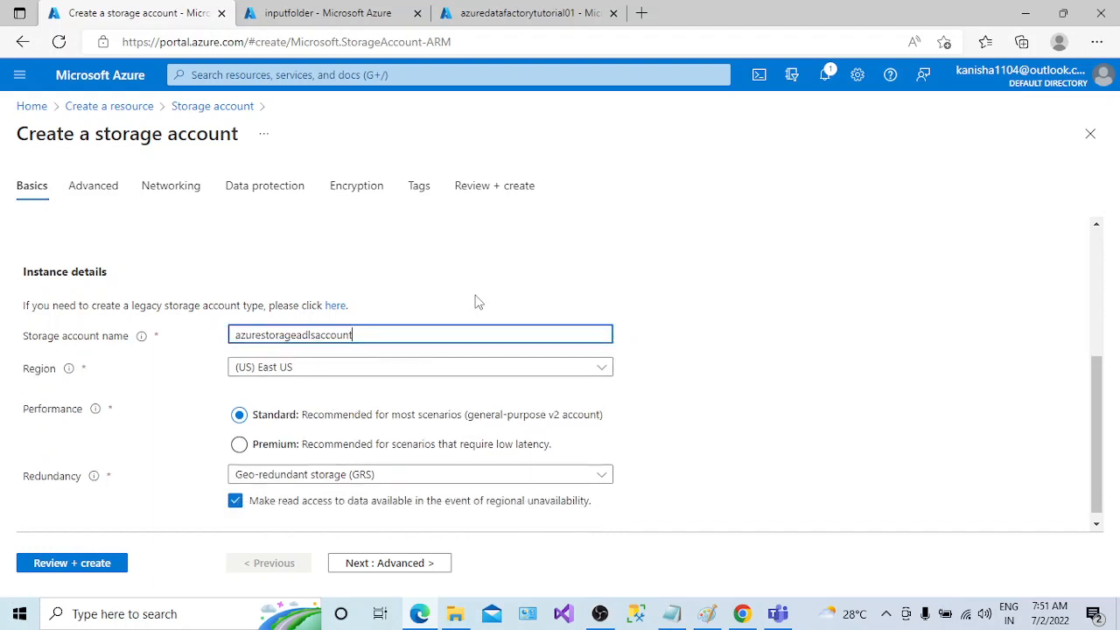
left_click(725, 306)
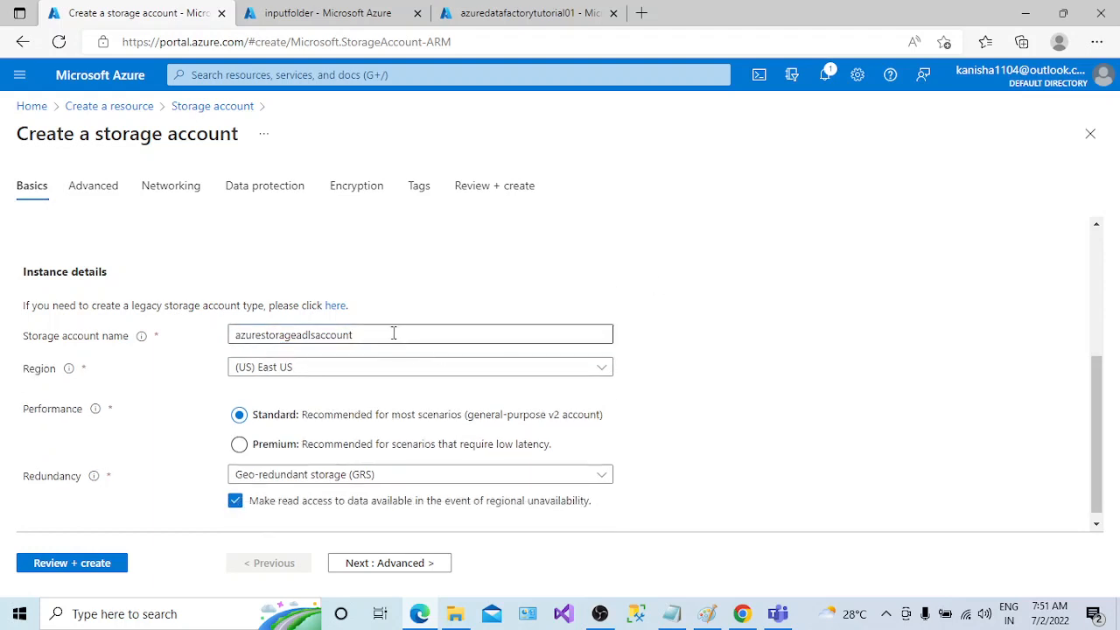
Set the storage account's redundancy to Locally-redundant storage (LRS) and proceed to the advanced settings
left_click(602, 475)
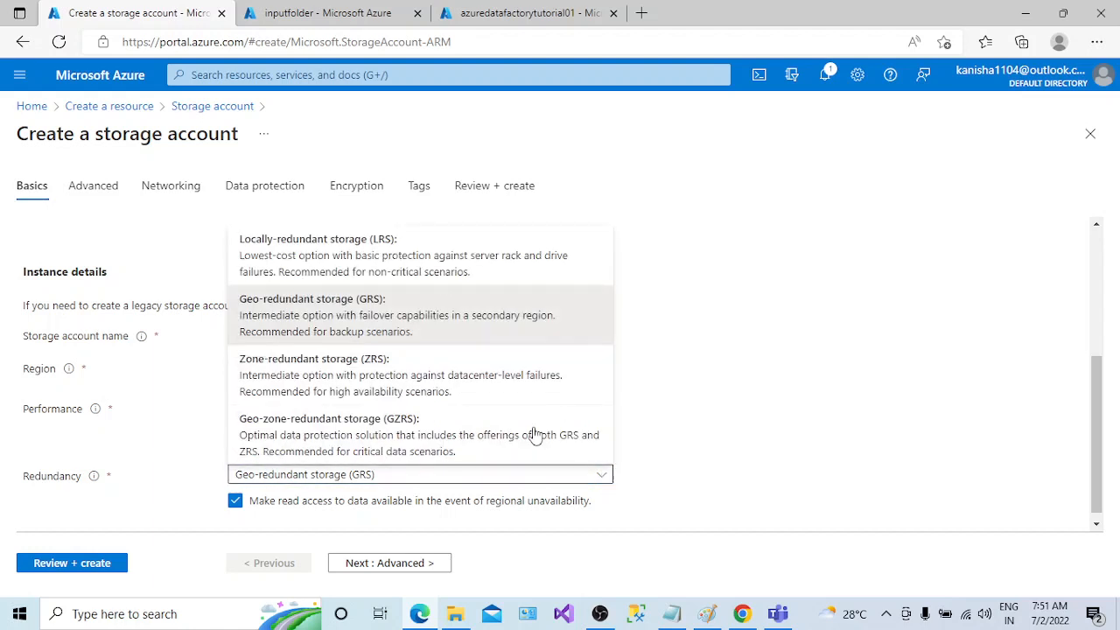
left_click(396, 270)
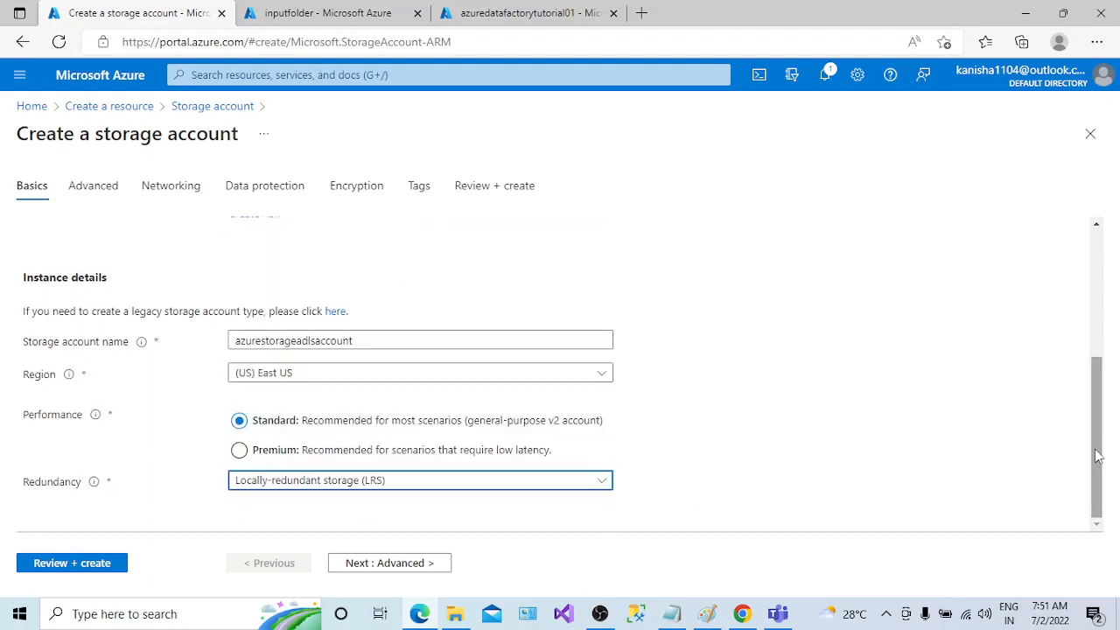
left_click(414, 564)
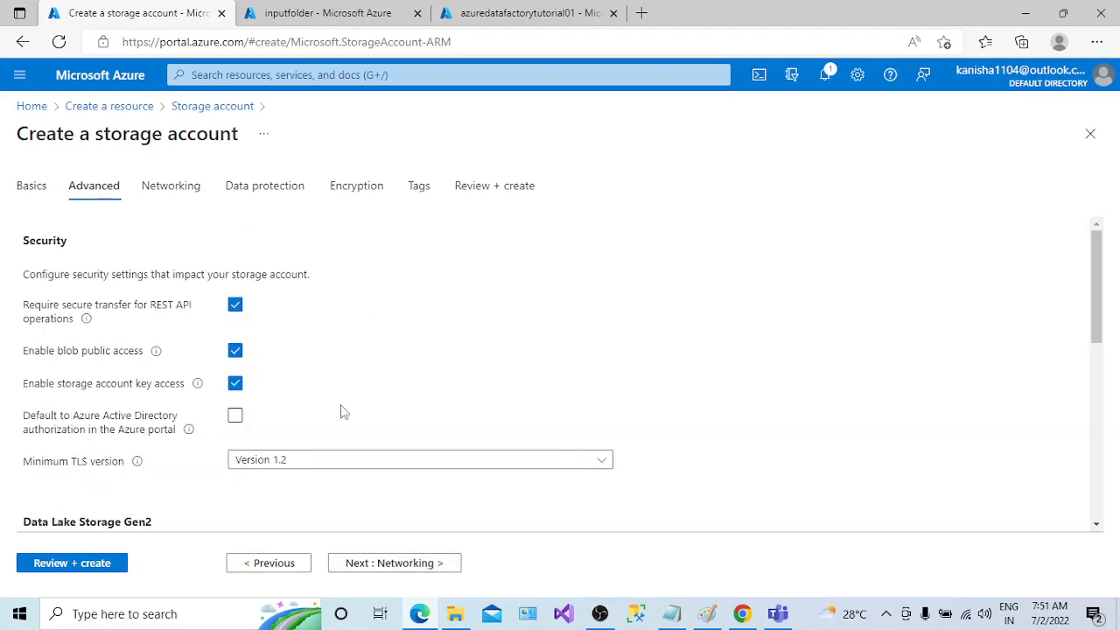
Enable the hierarchical namespace for Data Lake Storage Gen2, keeping the remaining advanced settings at their defaults
scroll(1099, 343, "down", 1)
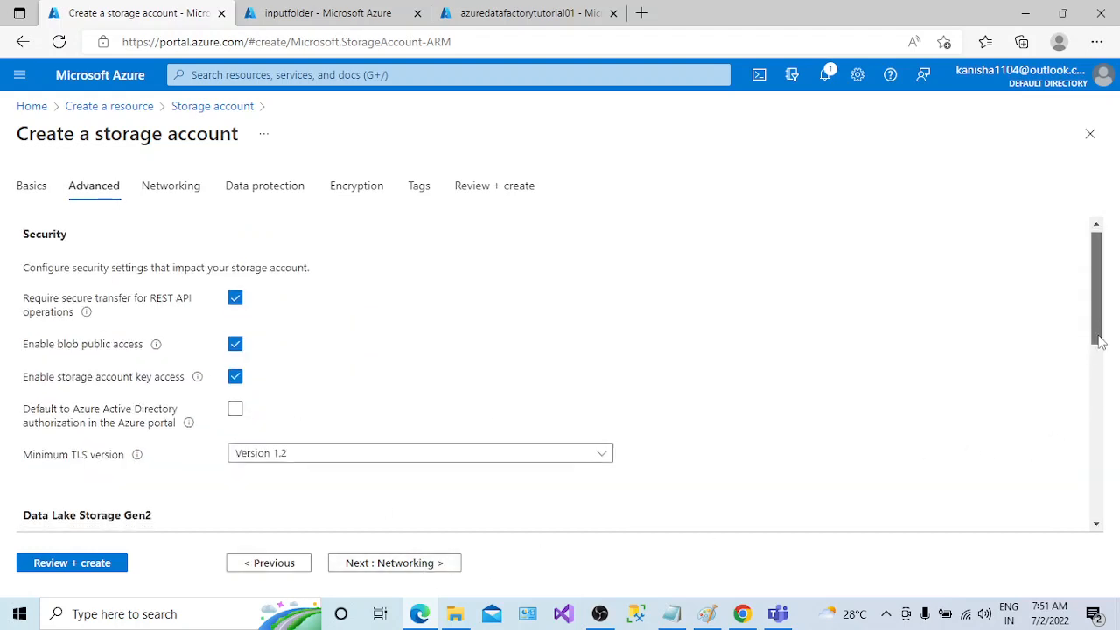
left_click_drag(1099, 343, 1098, 410)
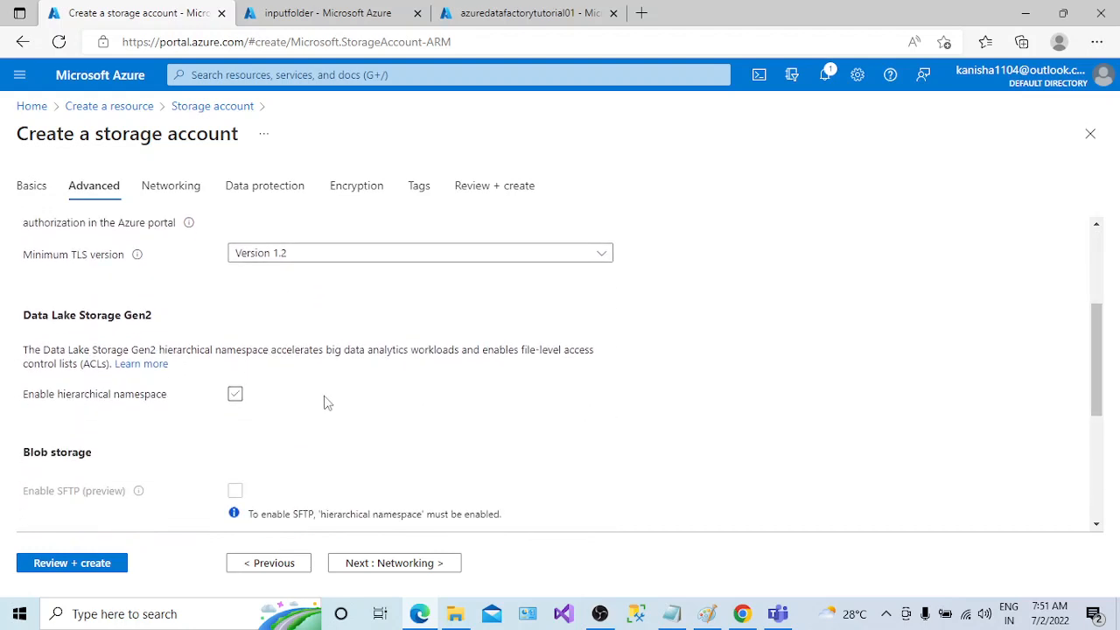
left_click(235, 396)
left_click(236, 395)
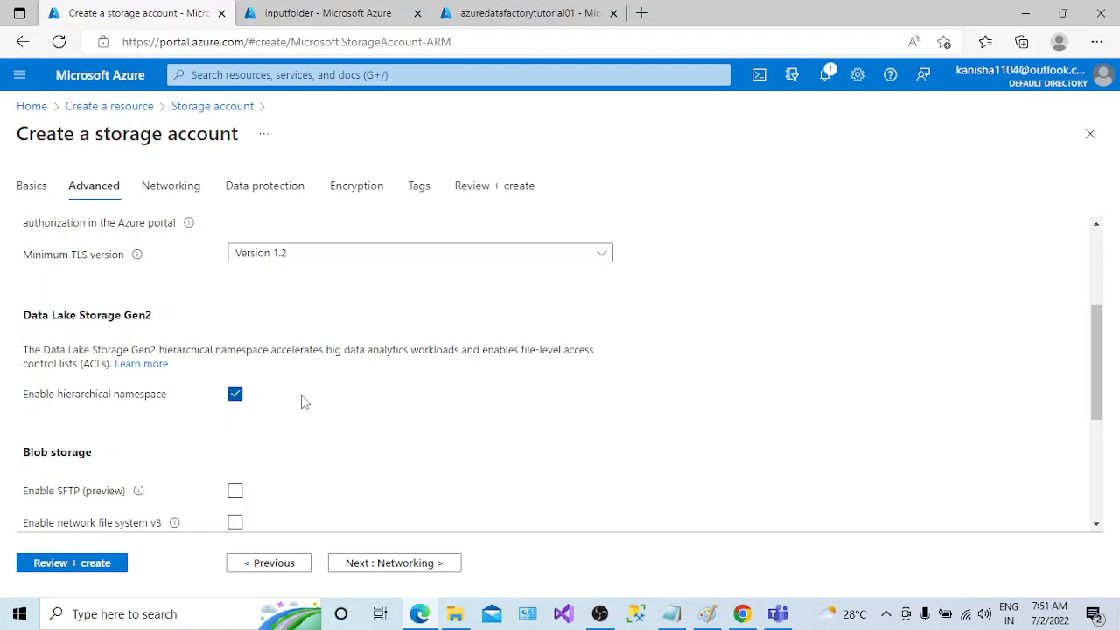
left_click_drag(1094, 370, 1106, 426)
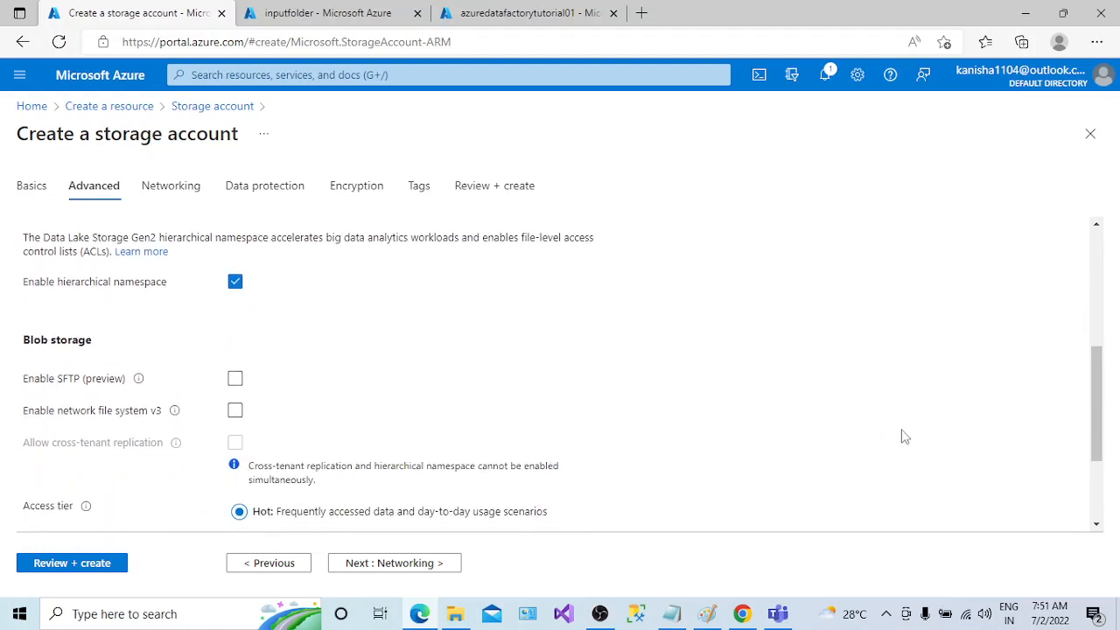
left_click_drag(1098, 414, 1098, 483)
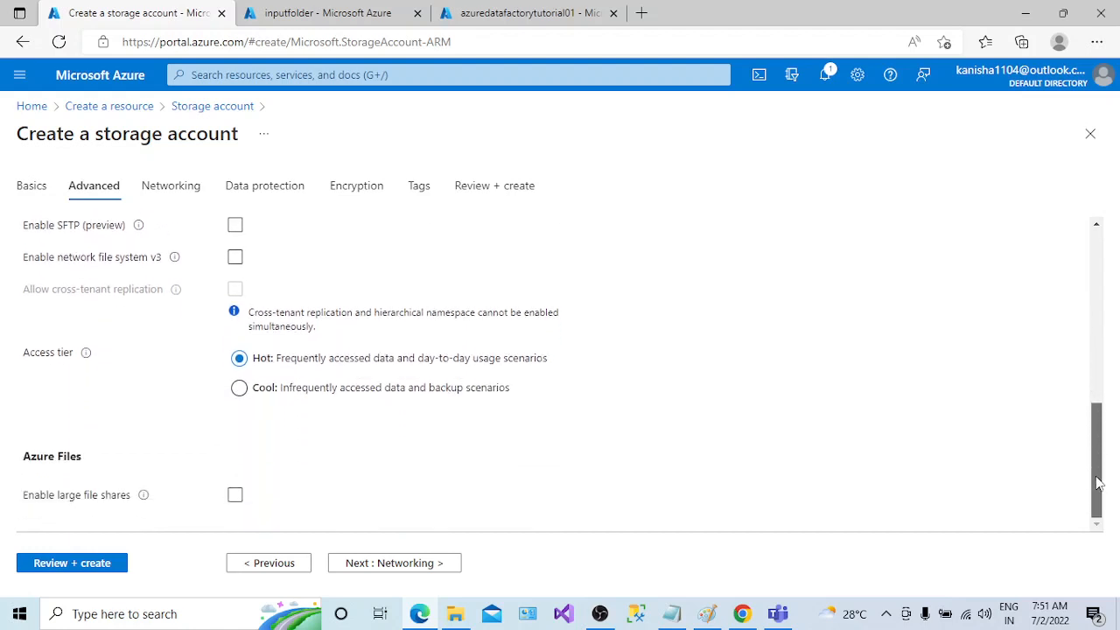
Accept the default networking, data protection, encryption and tag settings, and create the storage account
left_click(447, 565)
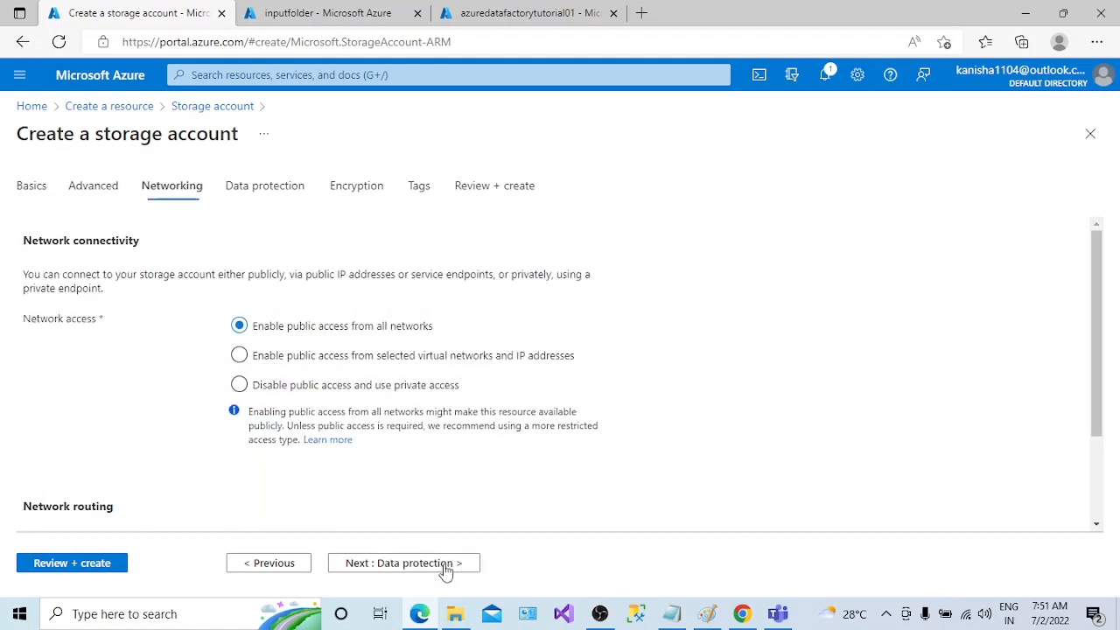
left_click(447, 570)
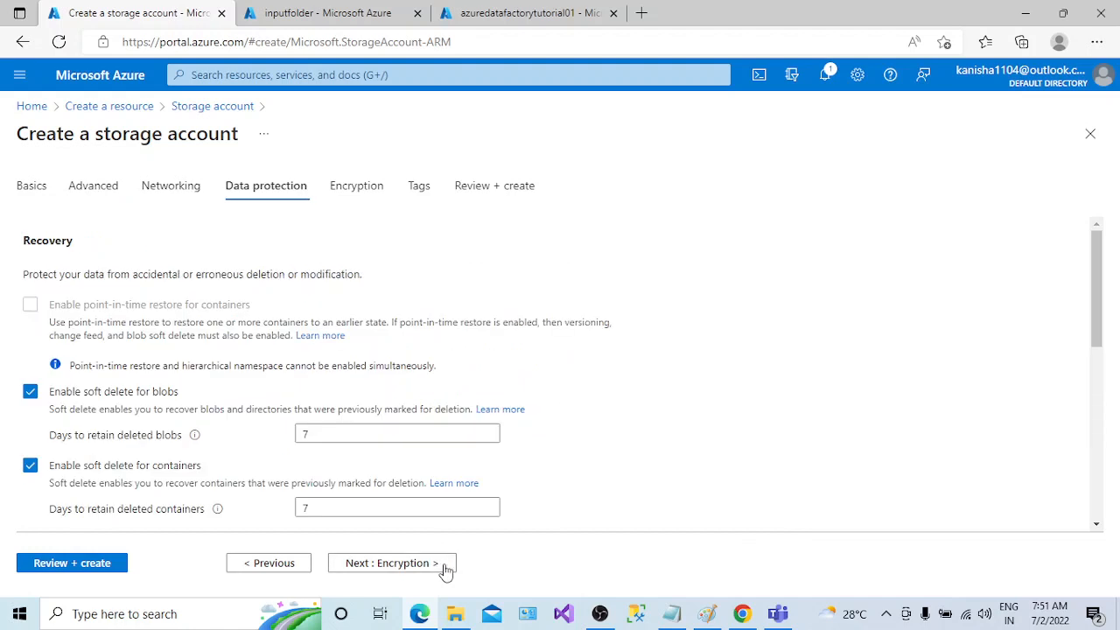
left_click(446, 570)
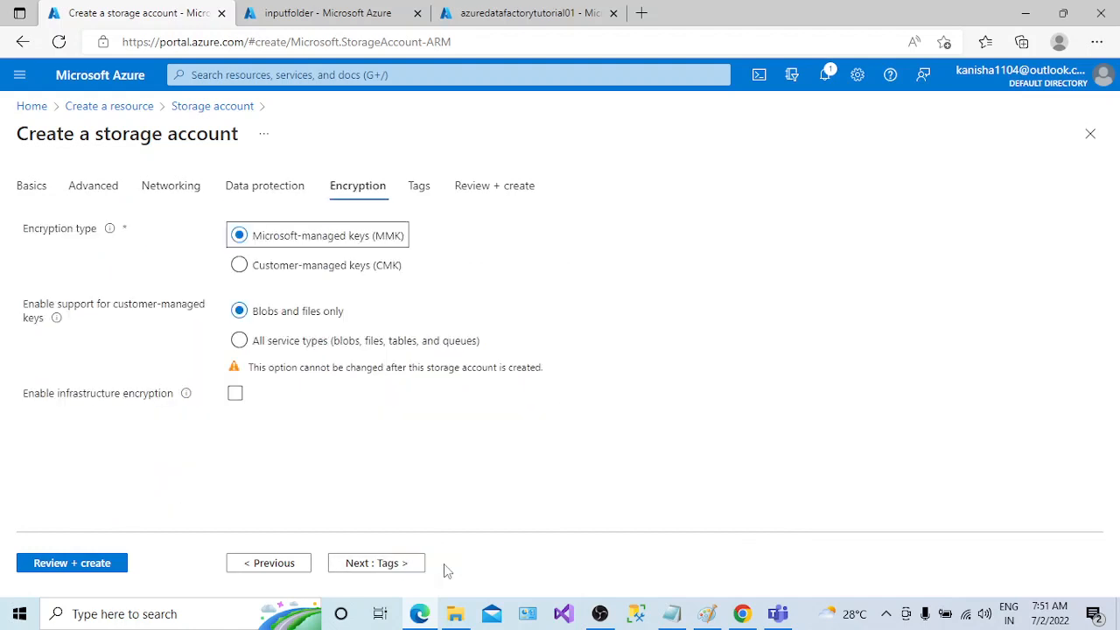
left_click(376, 578)
left_click(387, 573)
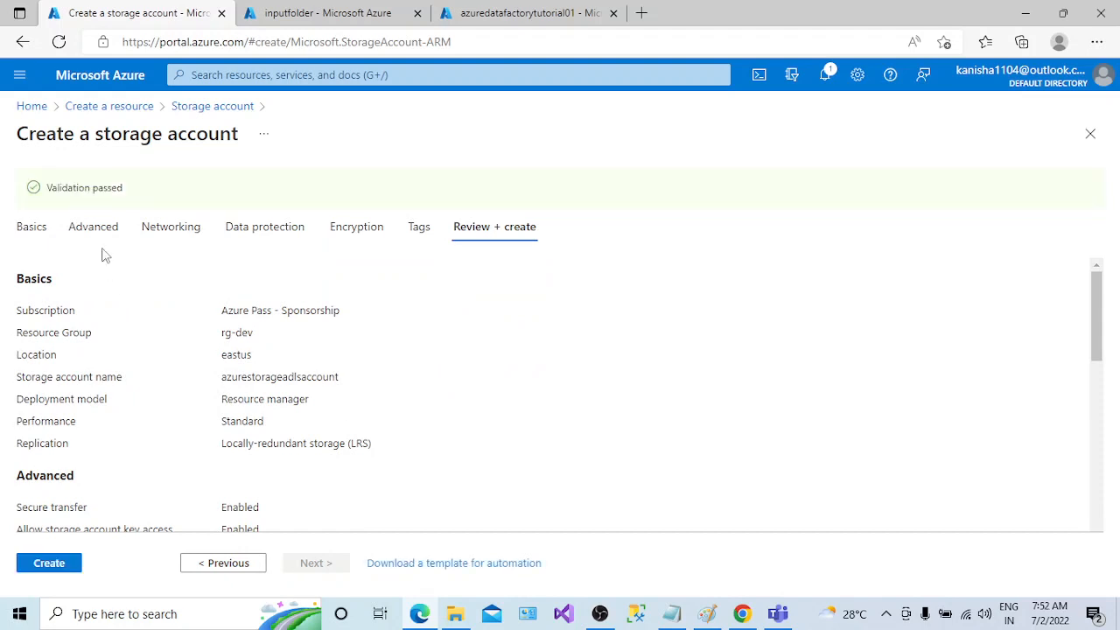
left_click(65, 562)
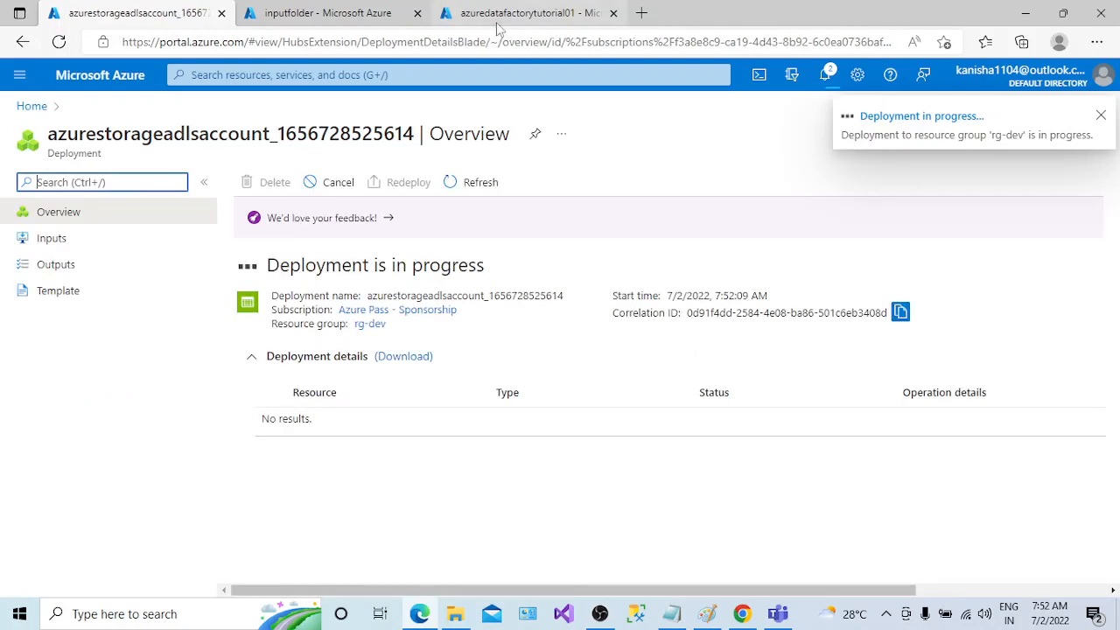
Review the azuredatafactorytutorial01 data factory and the contents of the inputfolder container in azureblobstorageaccount0
left_click(346, 10)
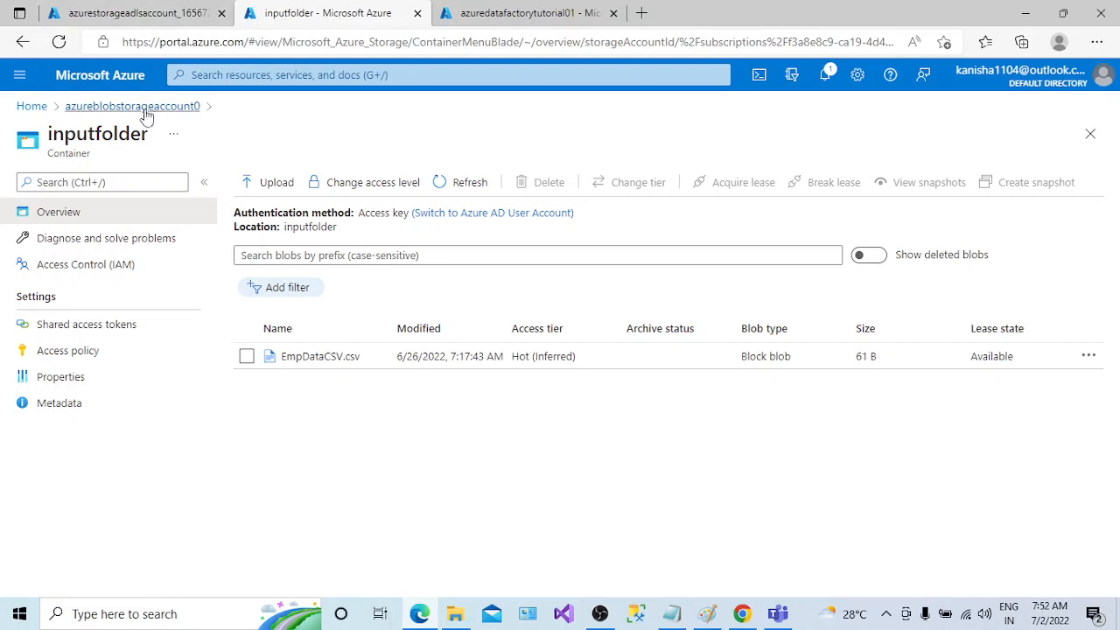
left_click(504, 14)
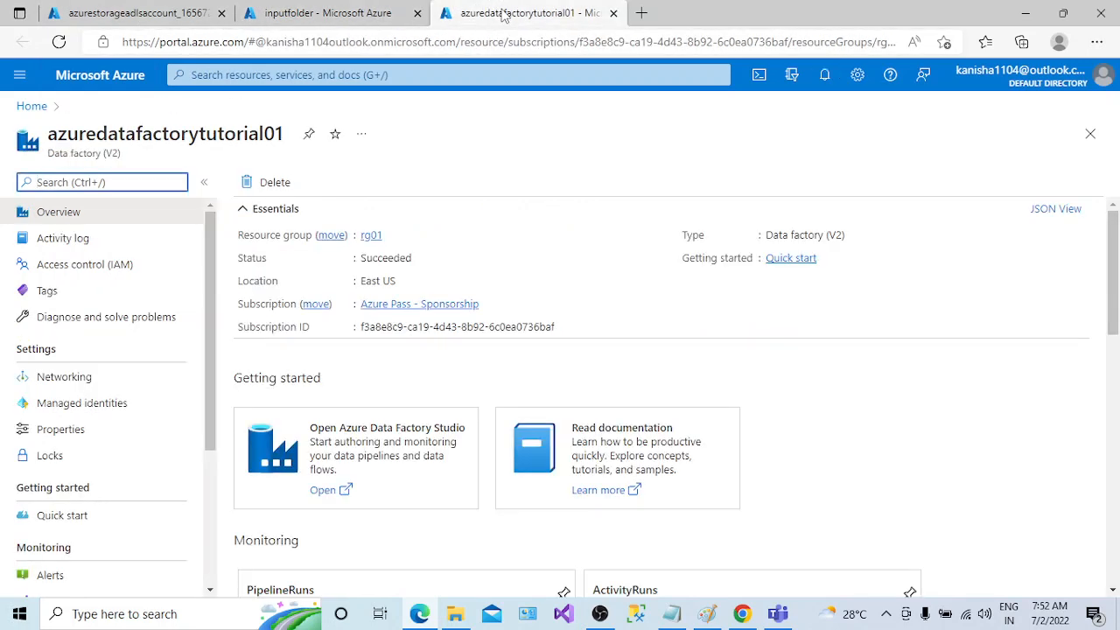
left_click(357, 14)
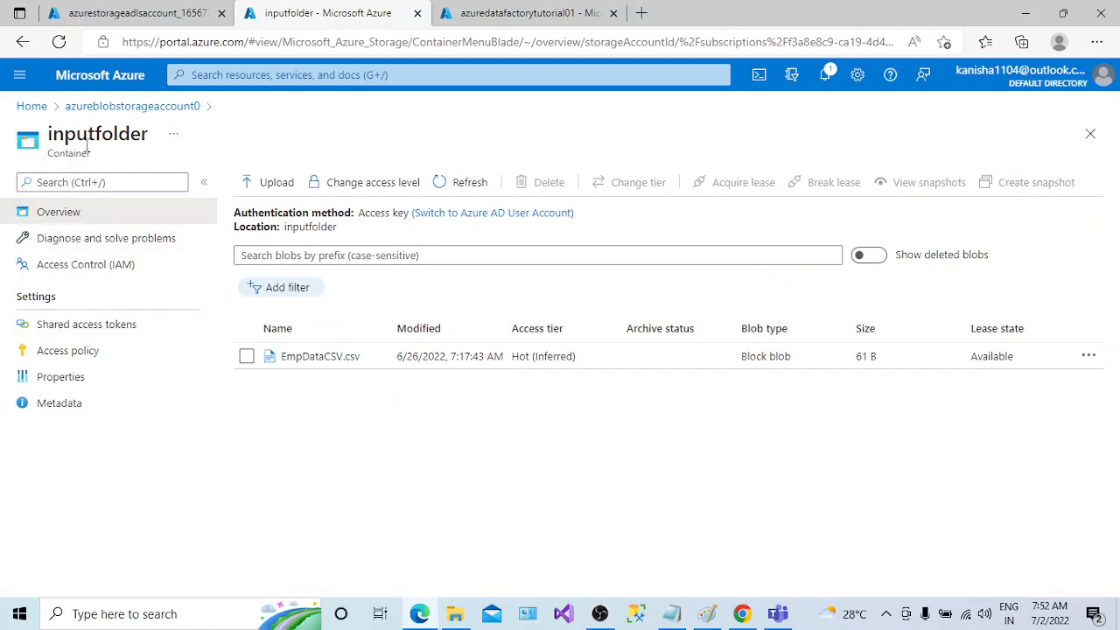
left_click(126, 112)
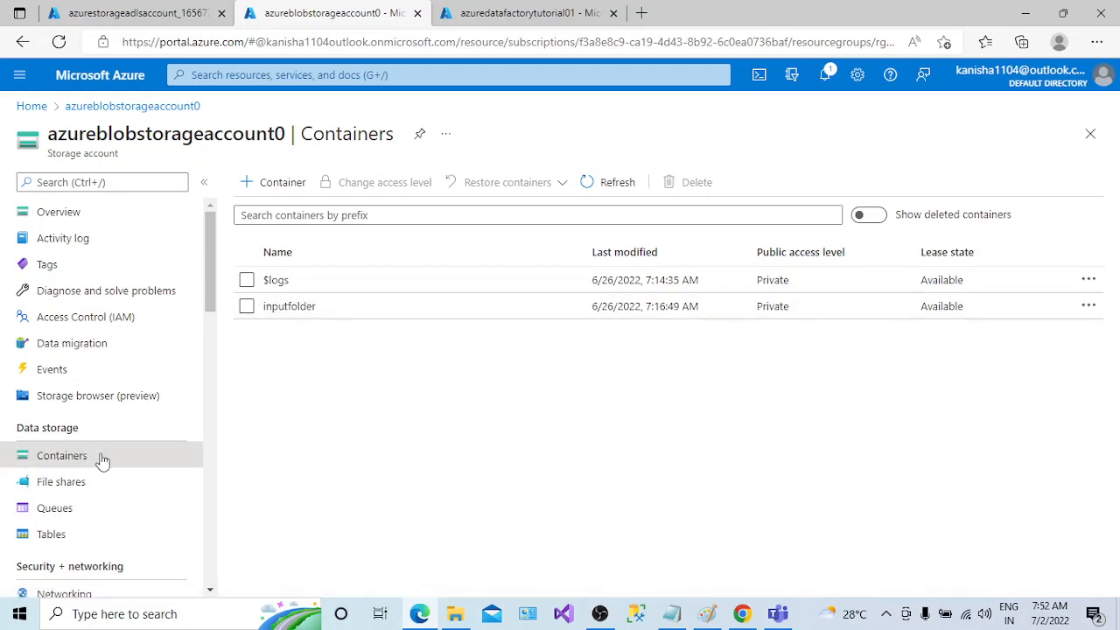
left_click(289, 308)
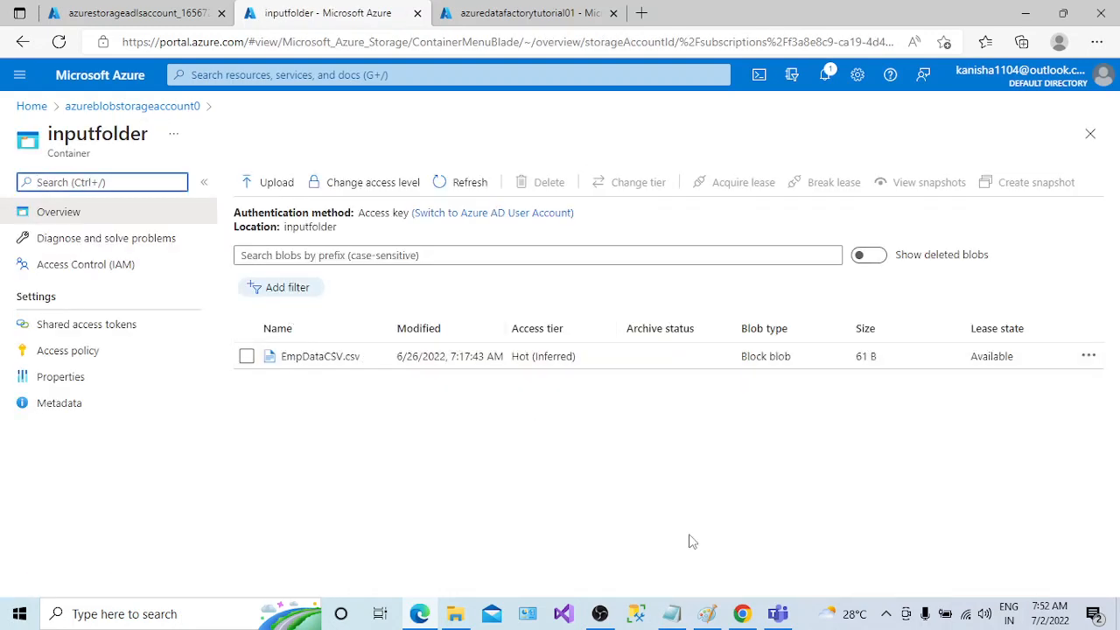
left_click(887, 613)
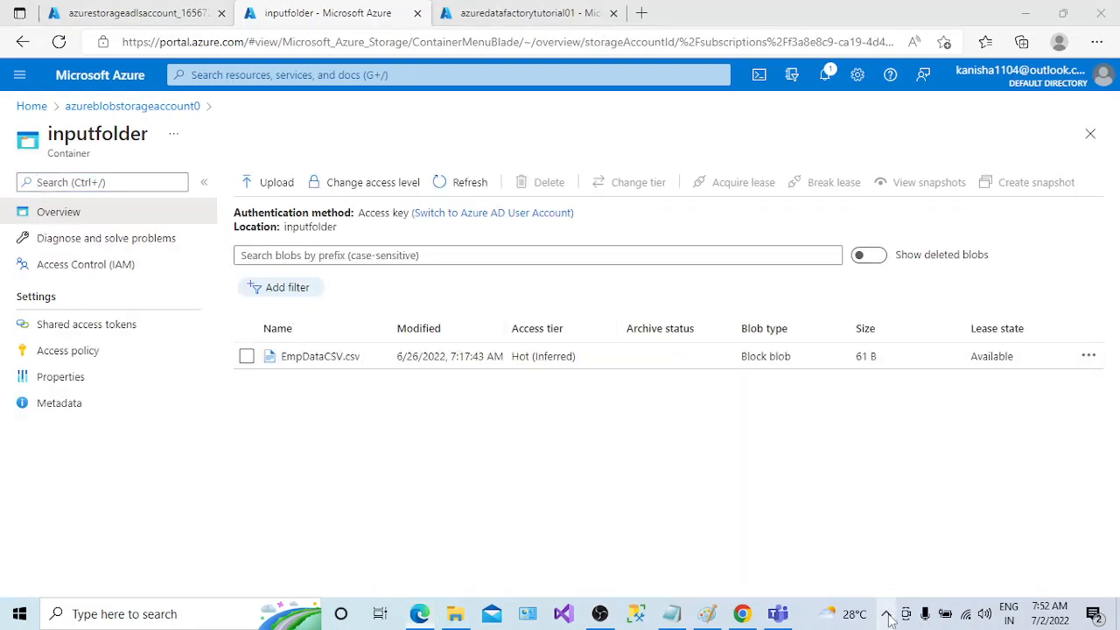
left_click(746, 517)
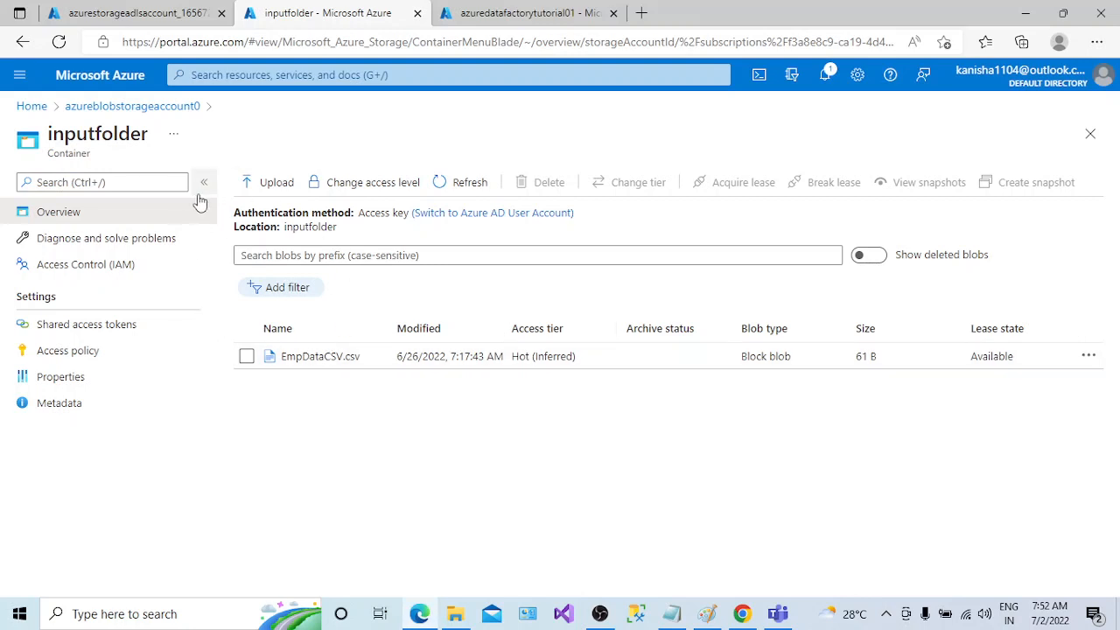
Return to the azurestorageadlsaccount deployment and open the newly created storage account
left_click(120, 19)
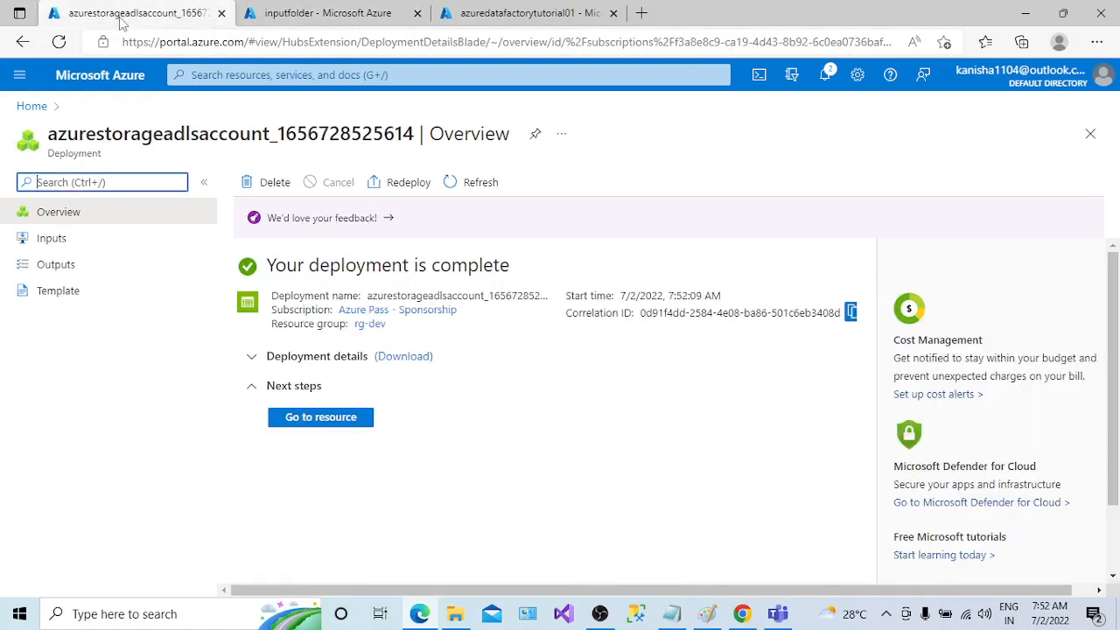
left_click(324, 423)
left_click(320, 417)
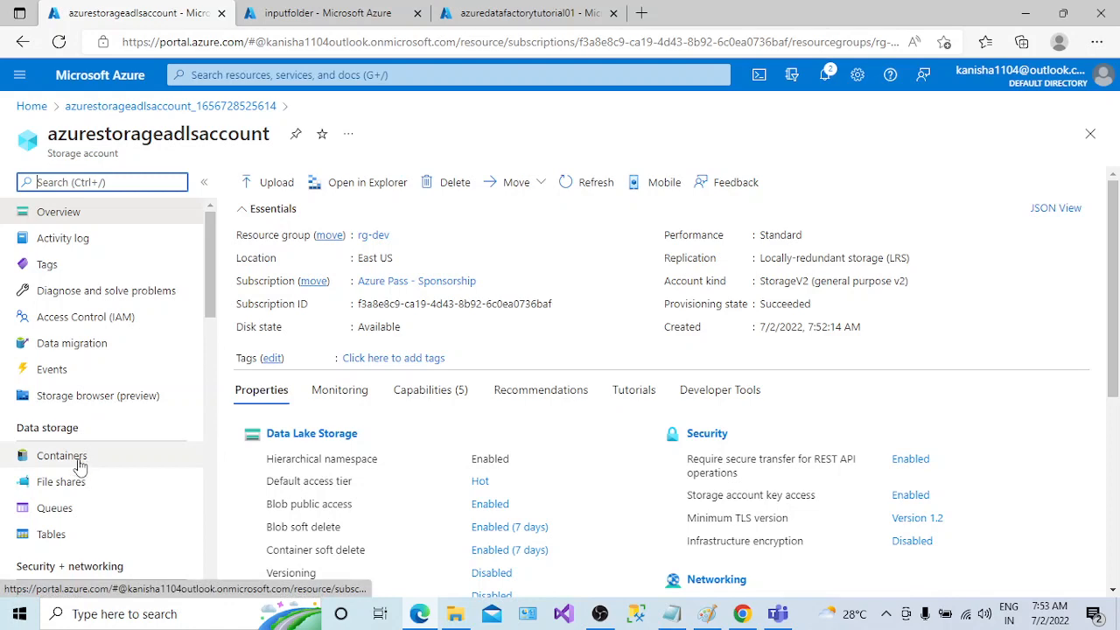
Compare the hierarchical namespace setting in the overviews of azureblobstorageaccount0 and azurestorageadlsaccount
left_click(301, 14)
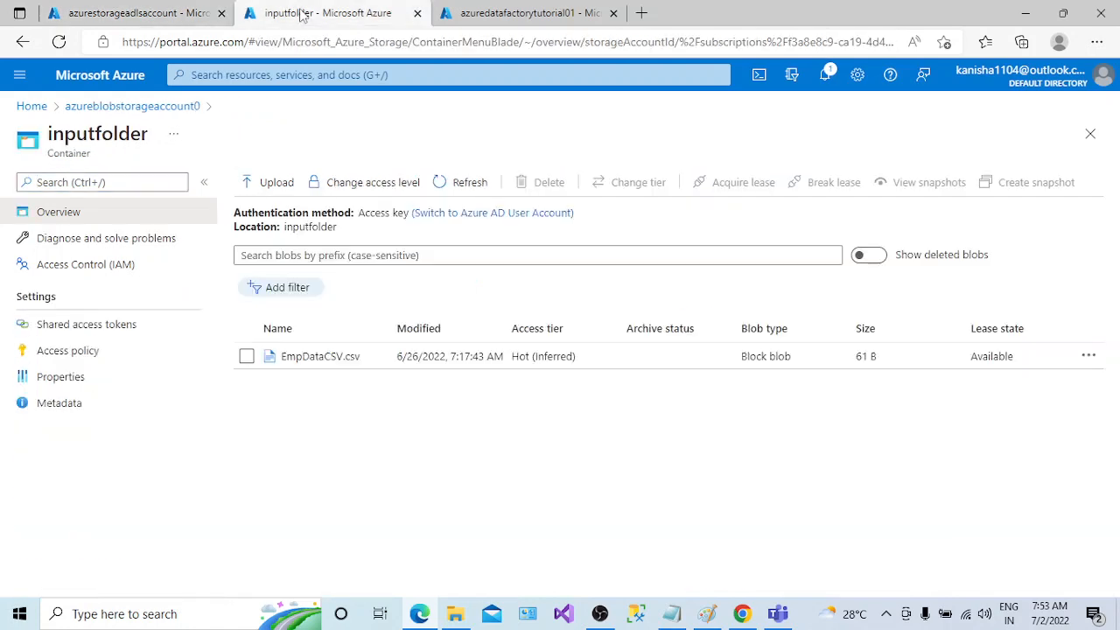
left_click(107, 107)
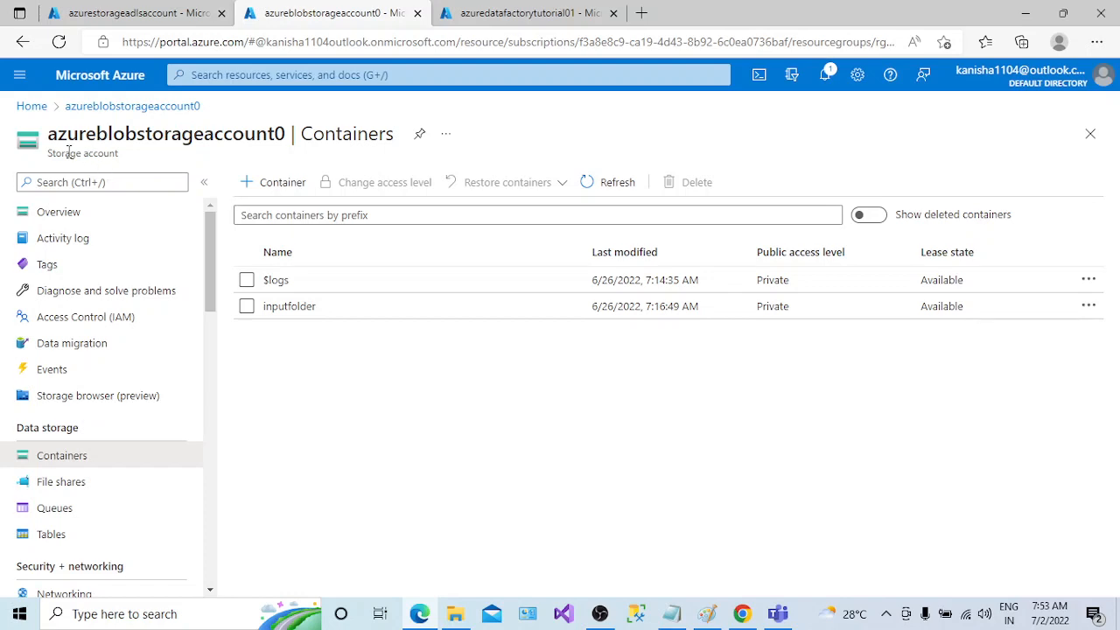
left_click(140, 13)
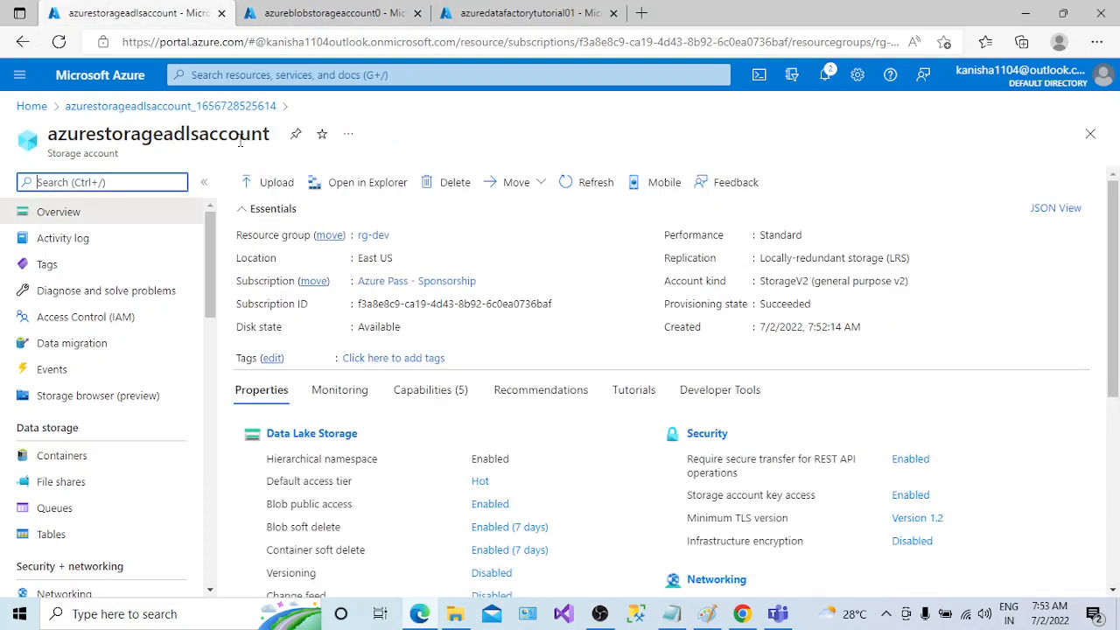
left_click(285, 9)
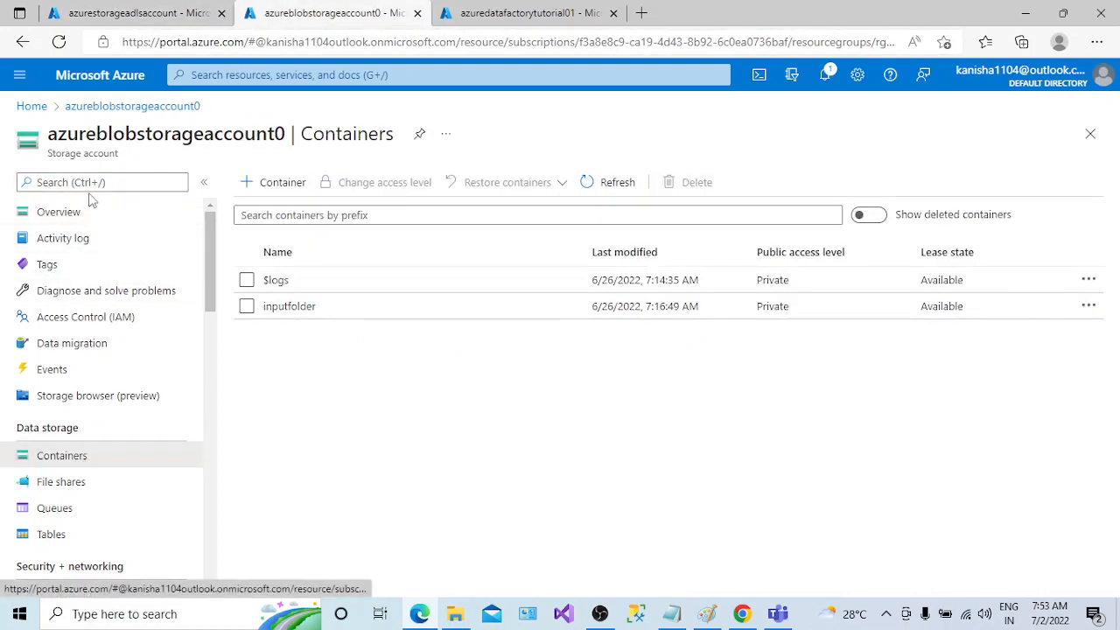
left_click(59, 214)
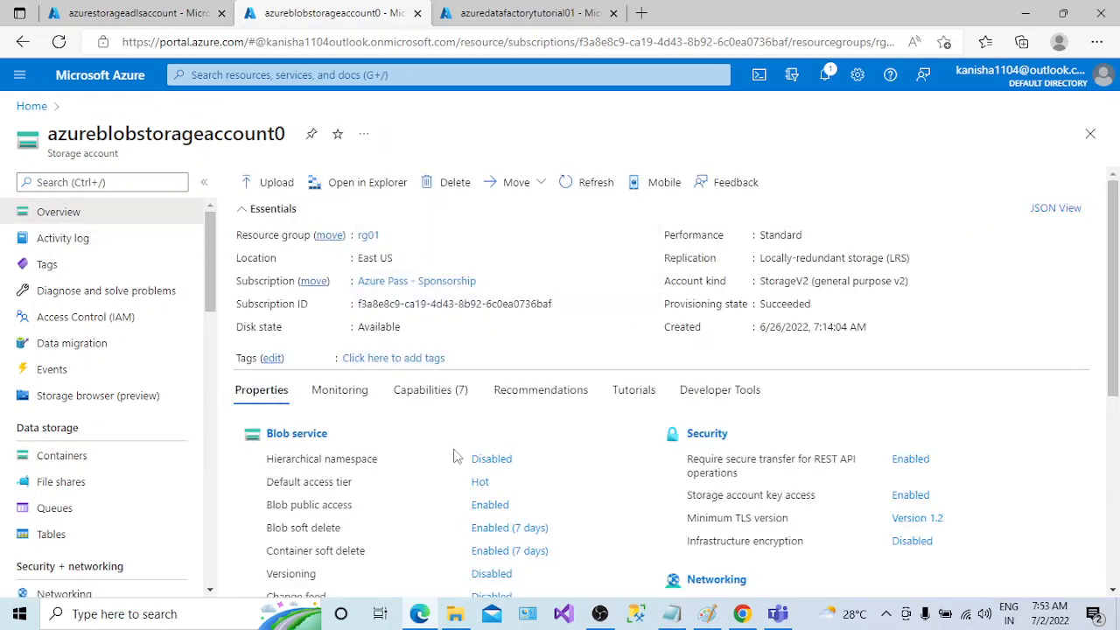
left_click_drag(523, 464, 458, 464)
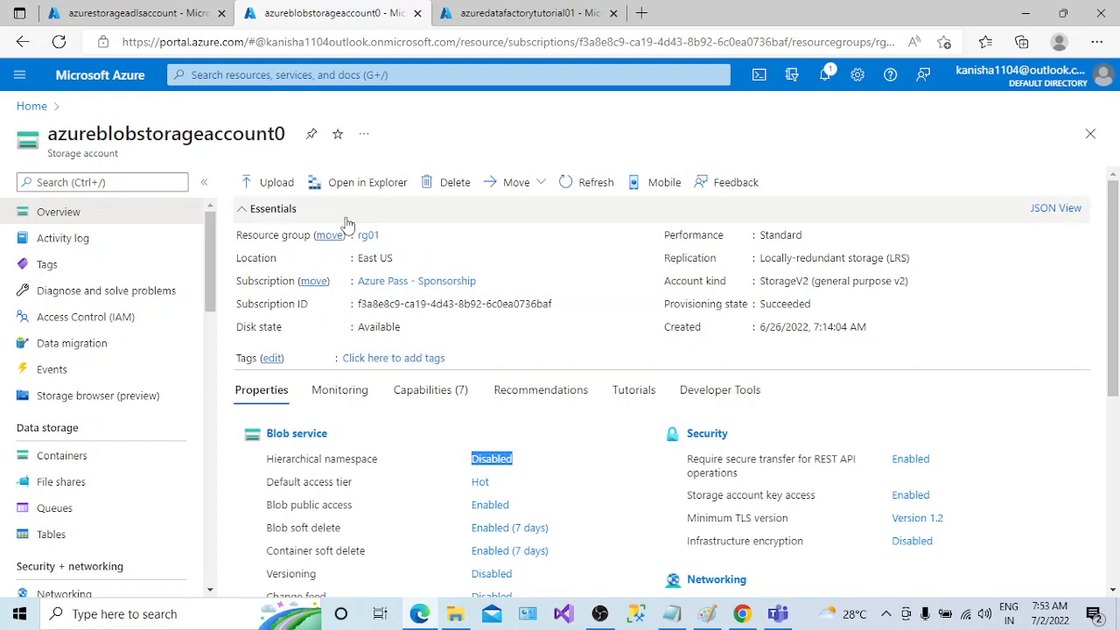
left_click(171, 21)
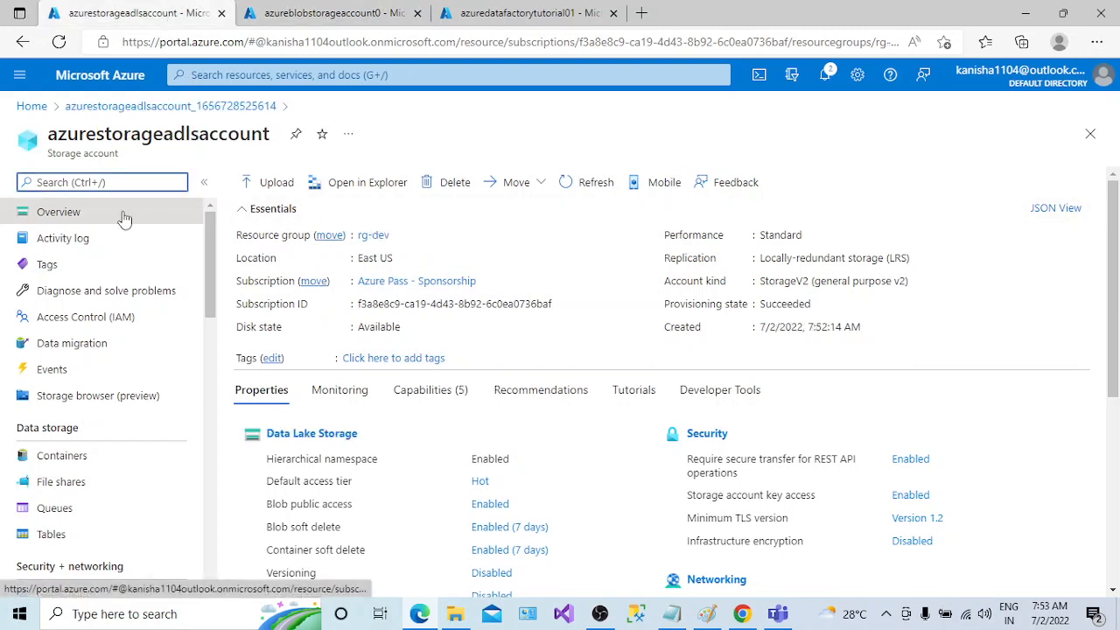
left_click_drag(537, 466, 469, 466)
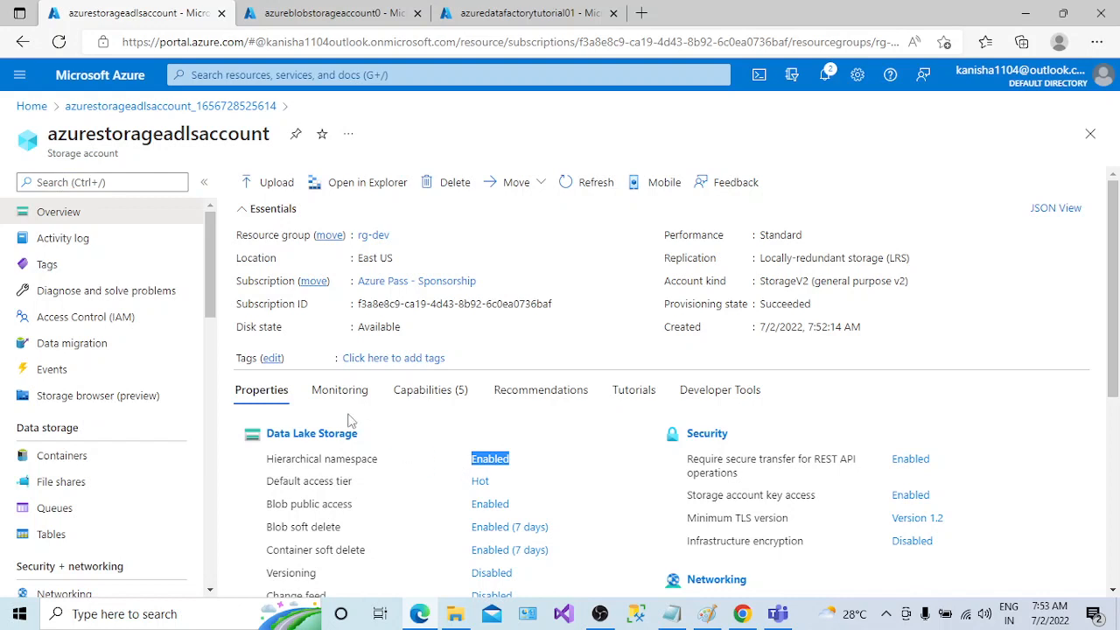
Inspect the inputfolder container in azureblobstorageaccount0 and the container list of azurestorageadlsaccount
left_click(322, 16)
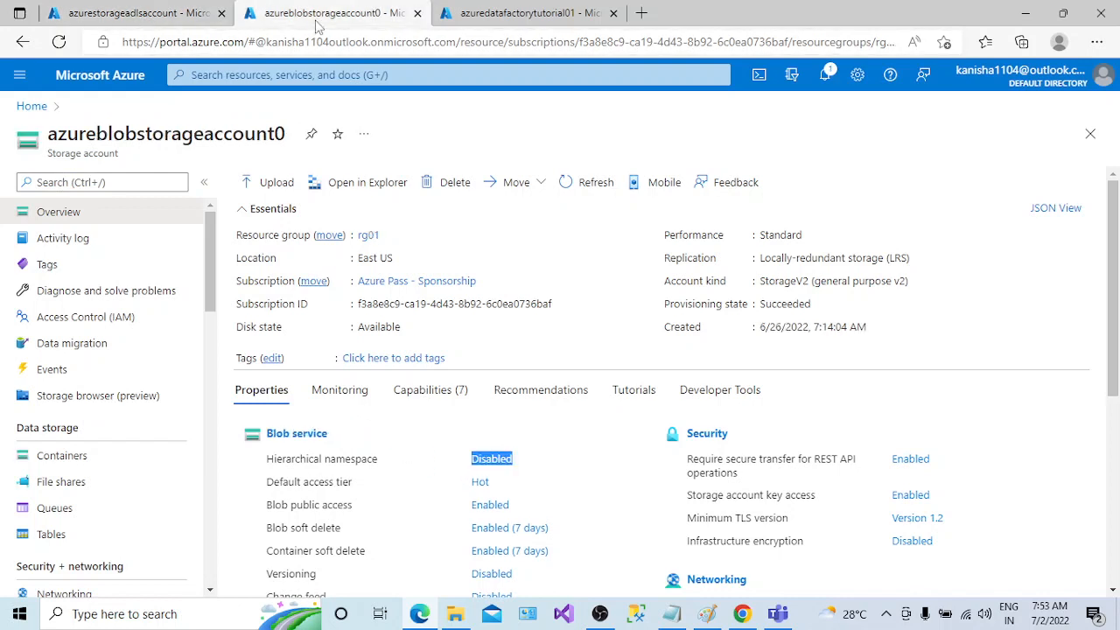
left_click(83, 457)
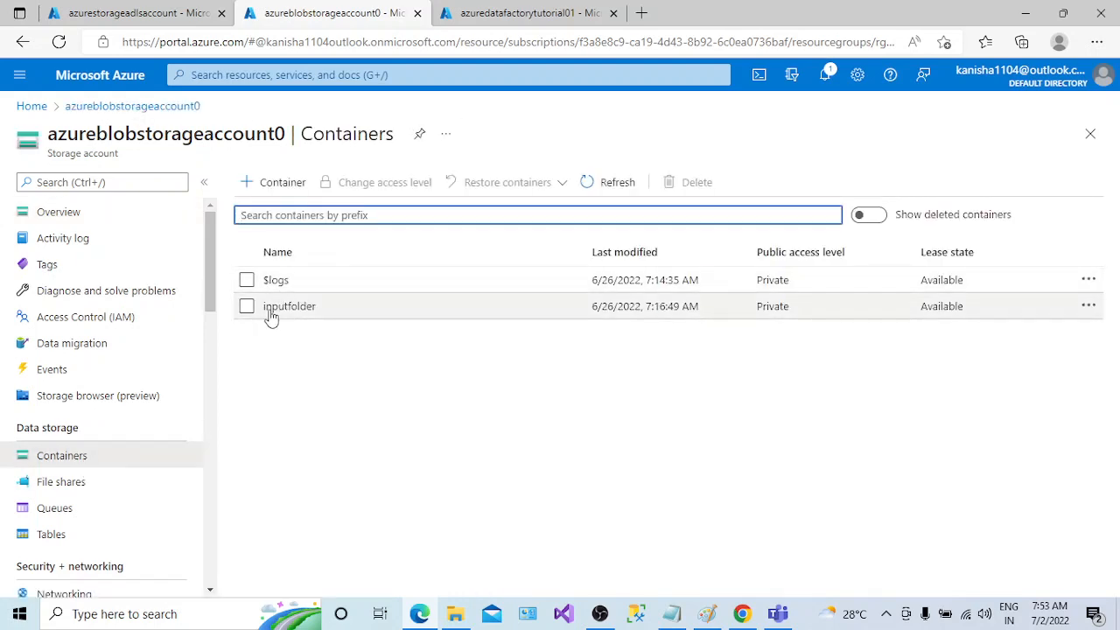
left_click(271, 310)
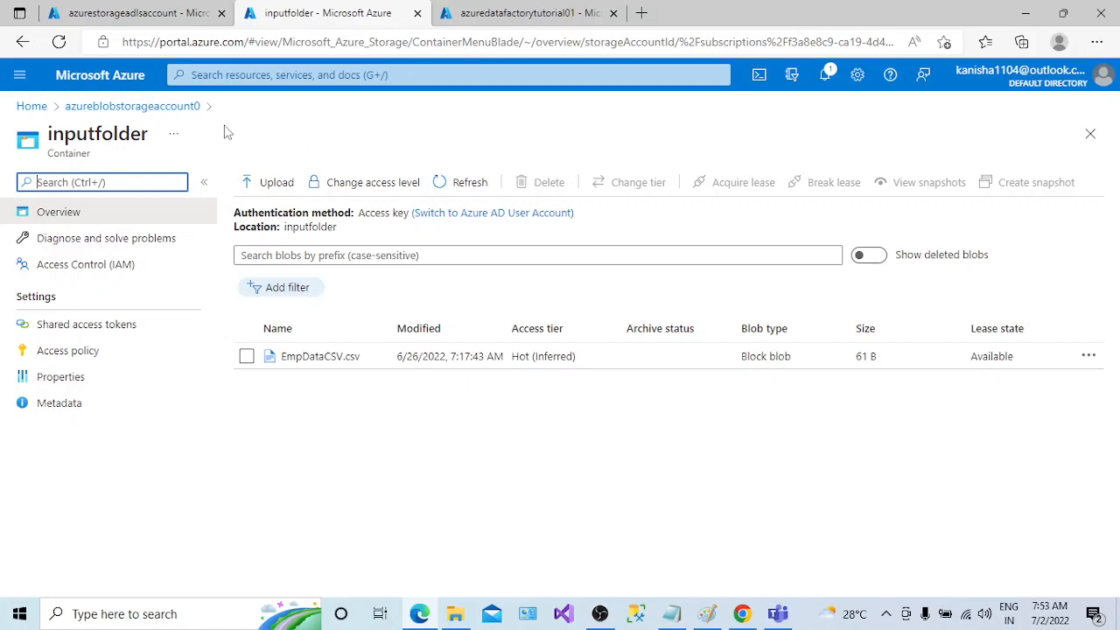
left_click(146, 19)
left_click(113, 455)
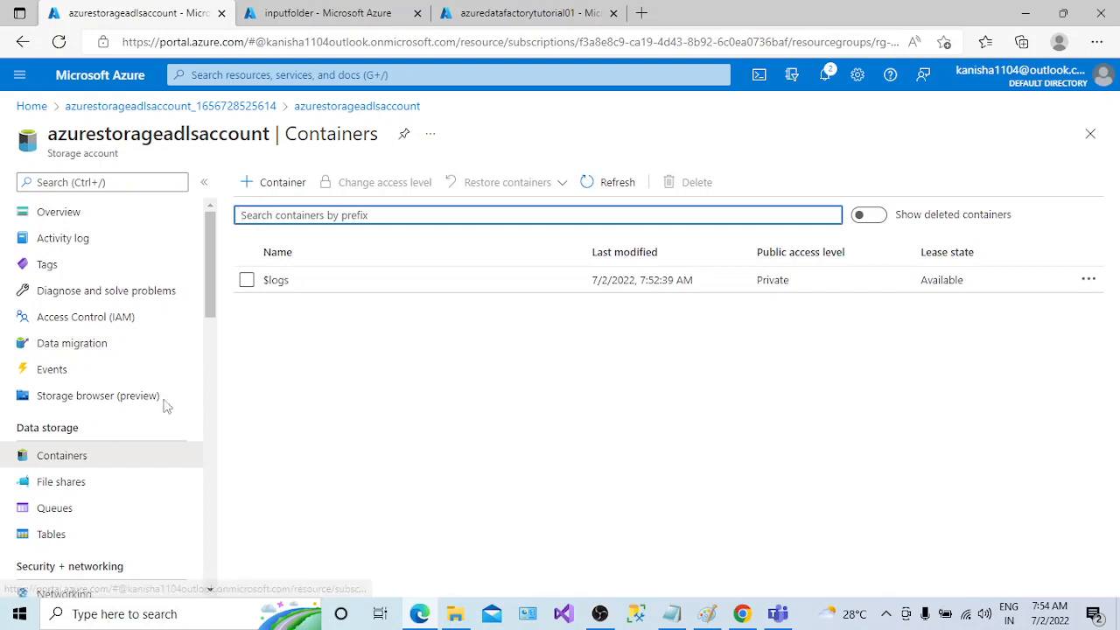
Delete the inputfolder container from azureblobstorageaccount0
left_click(315, 24)
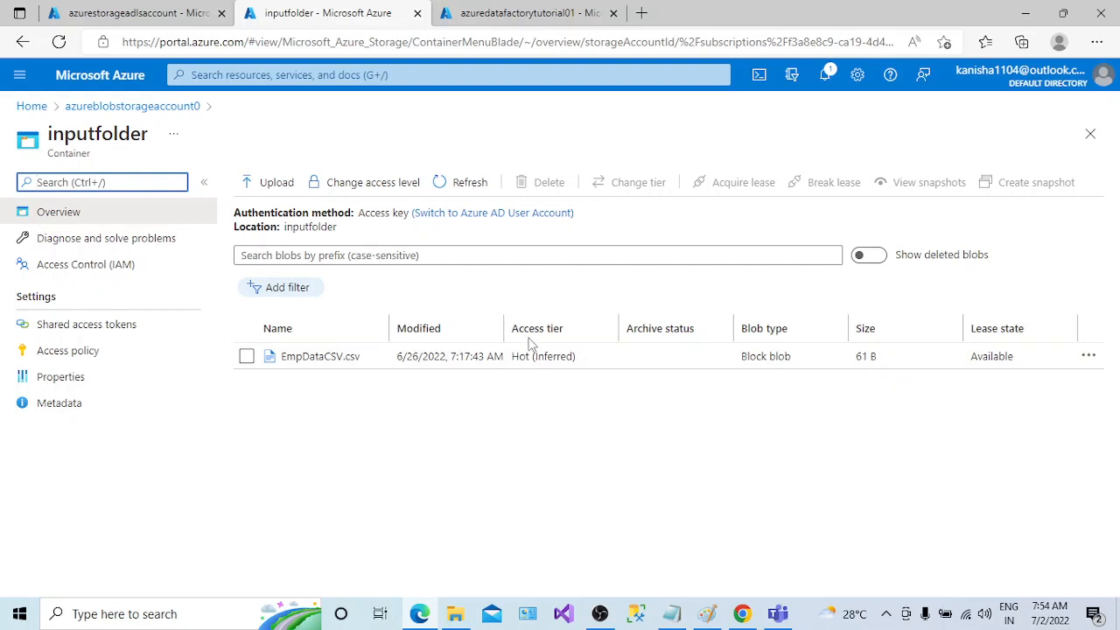
left_click(144, 106)
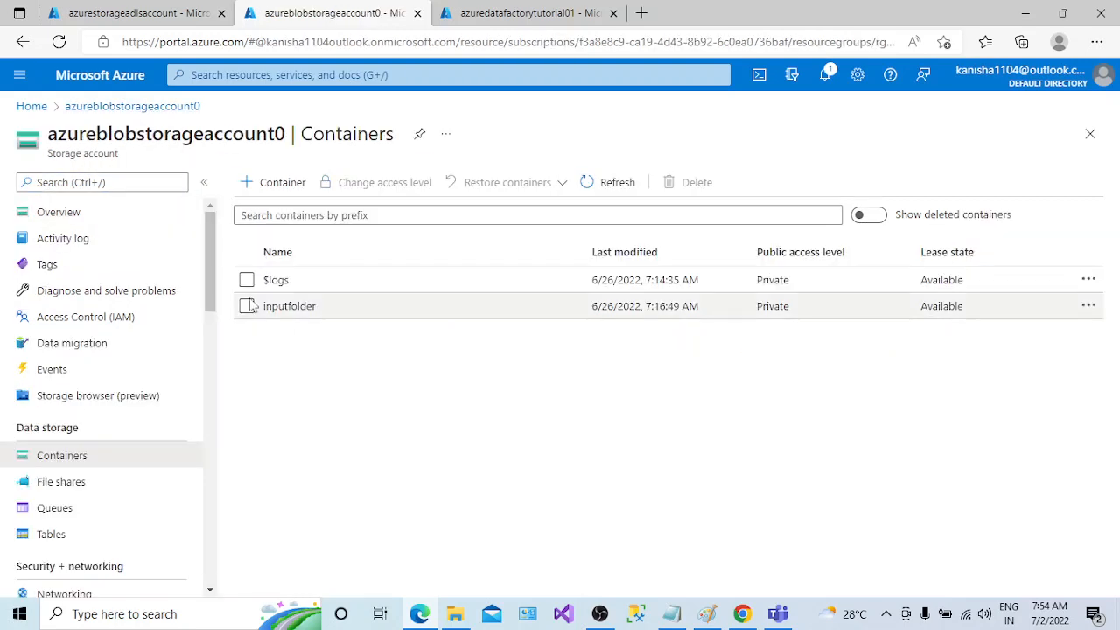
left_click(250, 308)
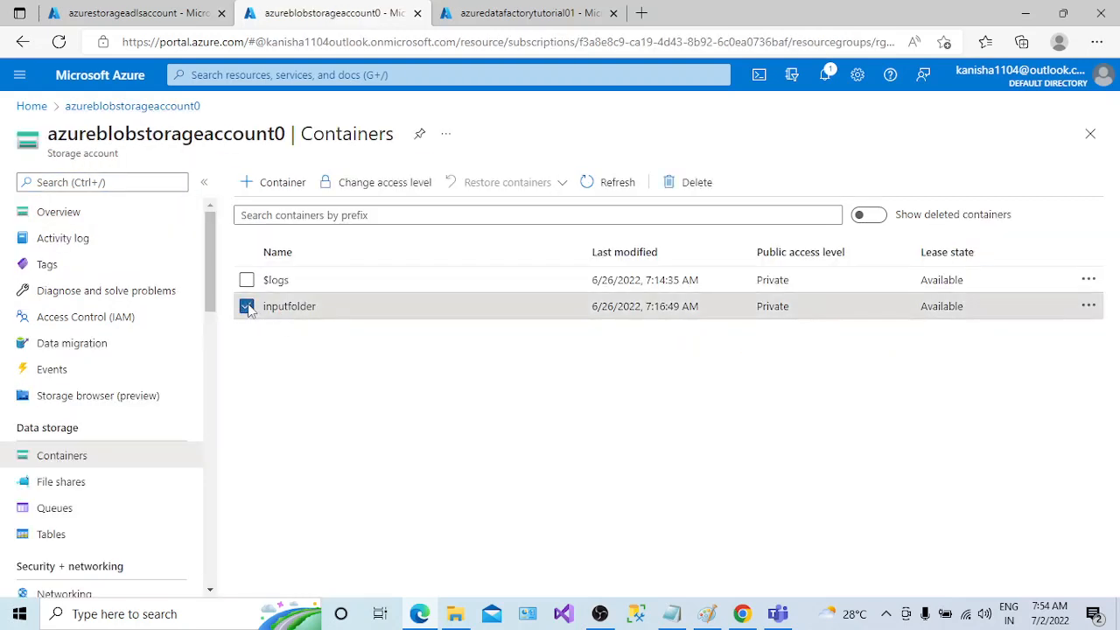
left_click(674, 184)
left_click(259, 441)
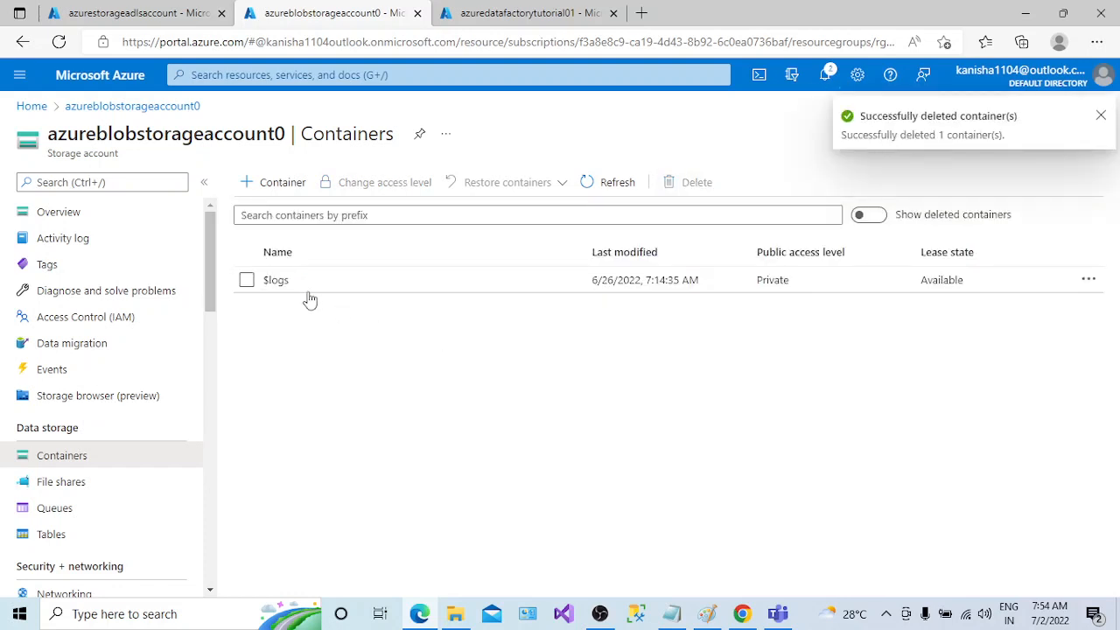
Create a container named inputdemo in azureblobstorageaccount0 with private access
left_click(271, 188)
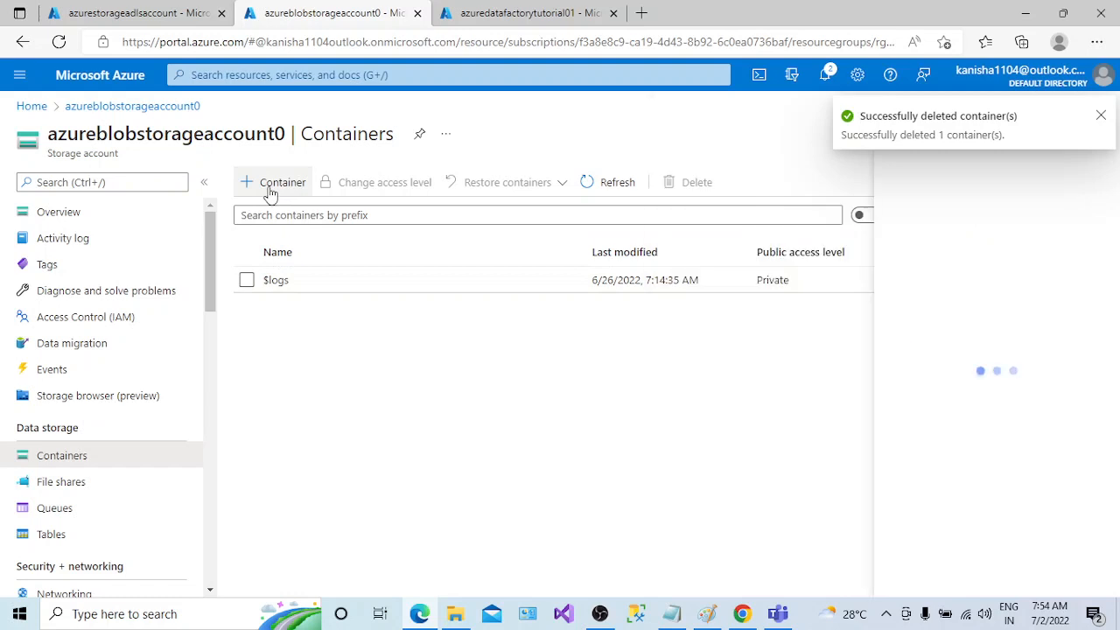
type("In")
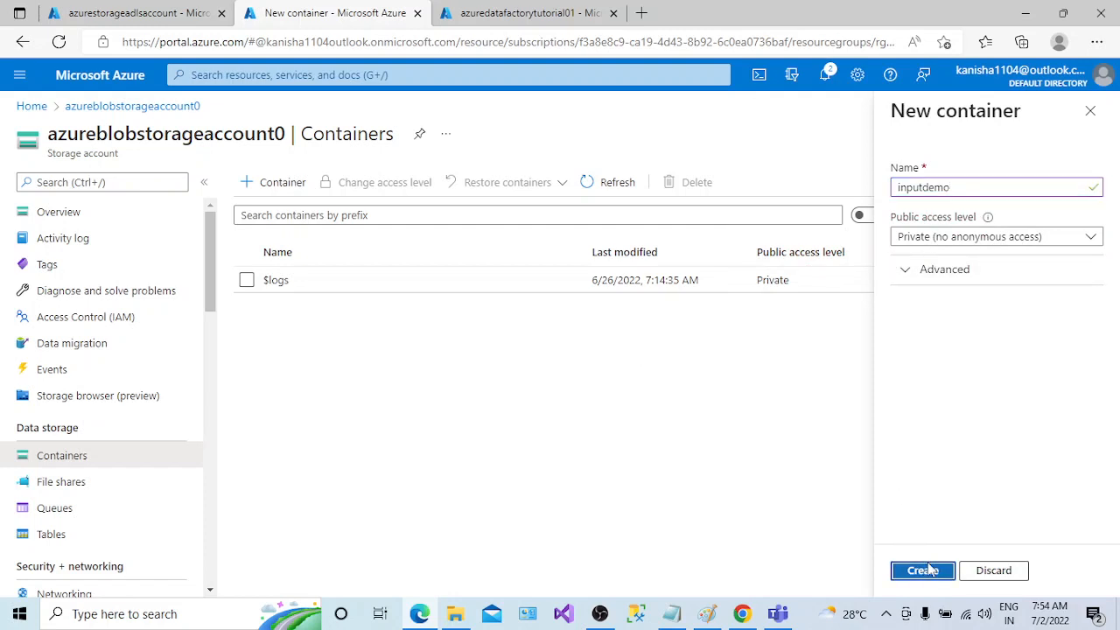
left_click(923, 570)
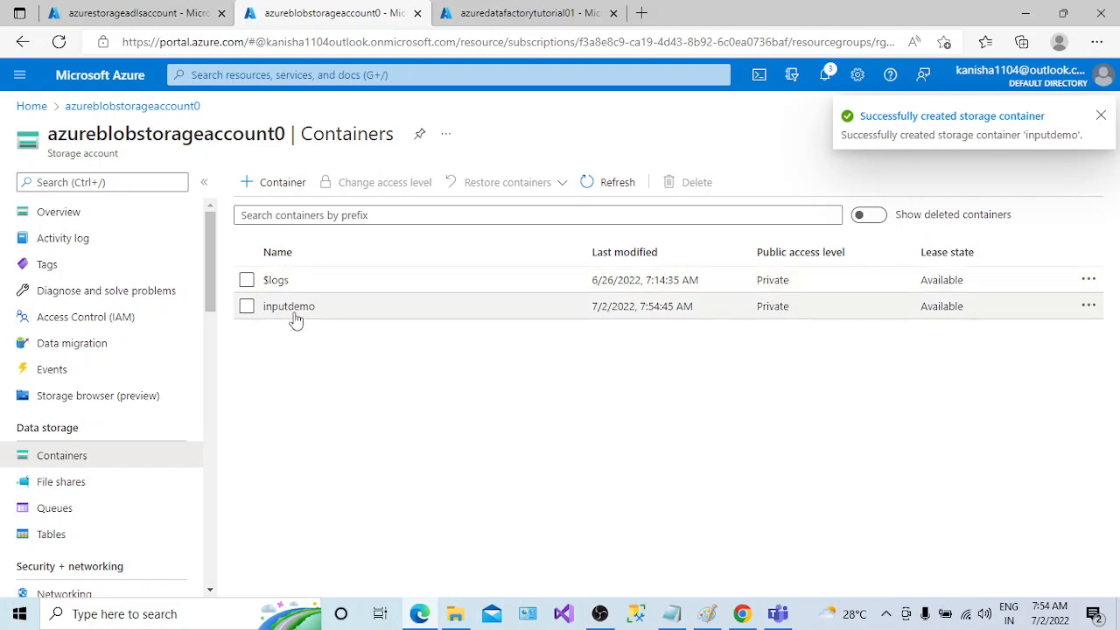
Upload EmpDataCSV.csv from the local CSV folder to the inputdemo container
left_click(299, 314)
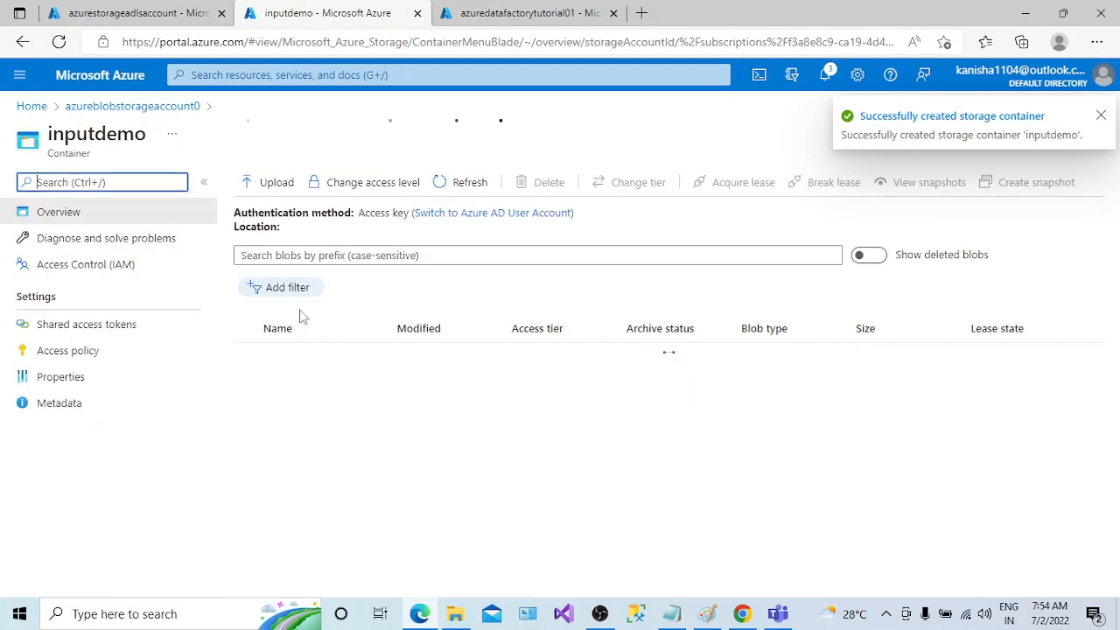
left_click(265, 187)
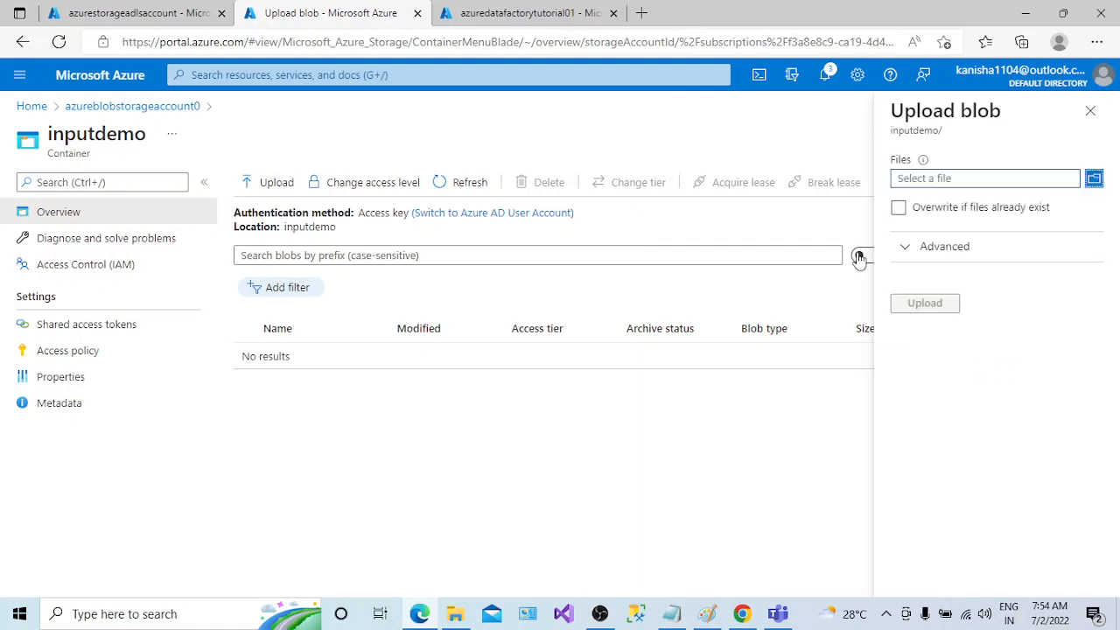
left_click(1093, 179)
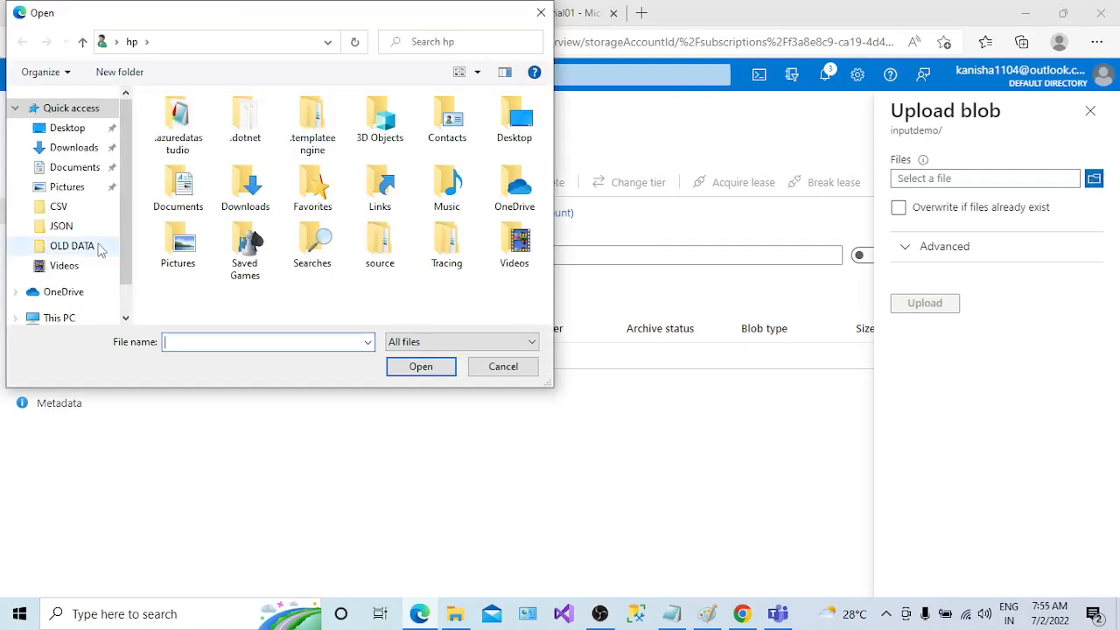
left_click(68, 212)
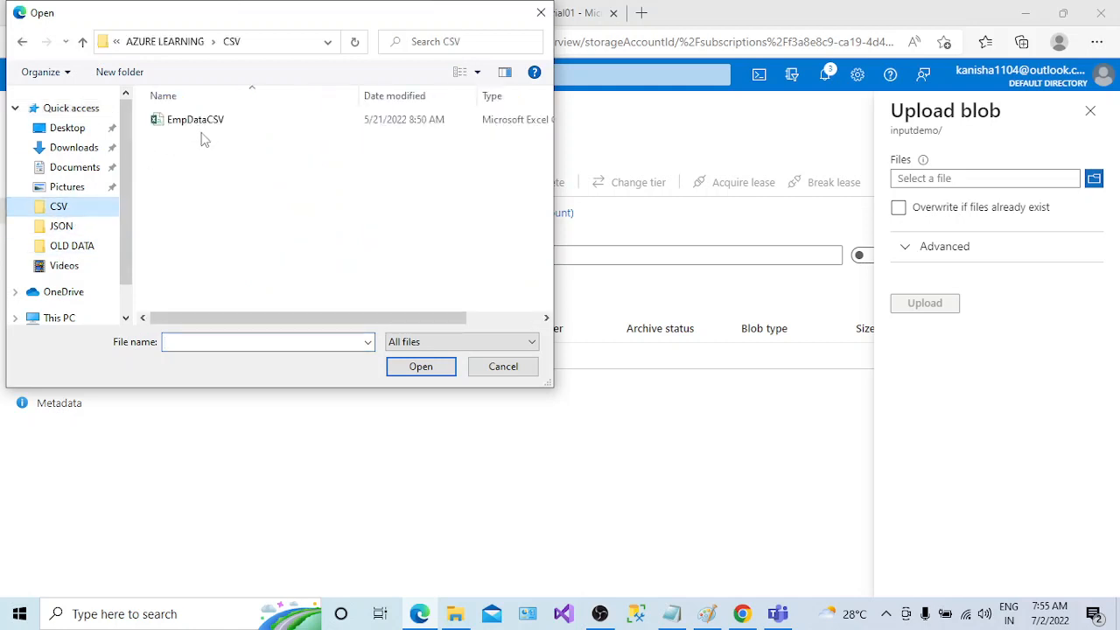
left_click(165, 42)
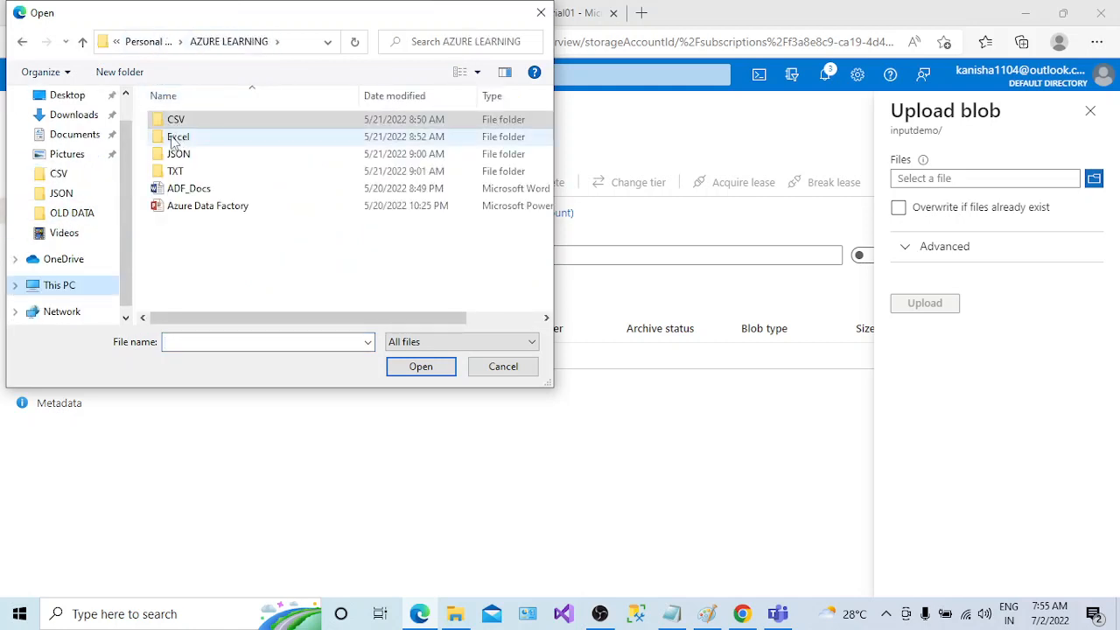
double_click(175, 123)
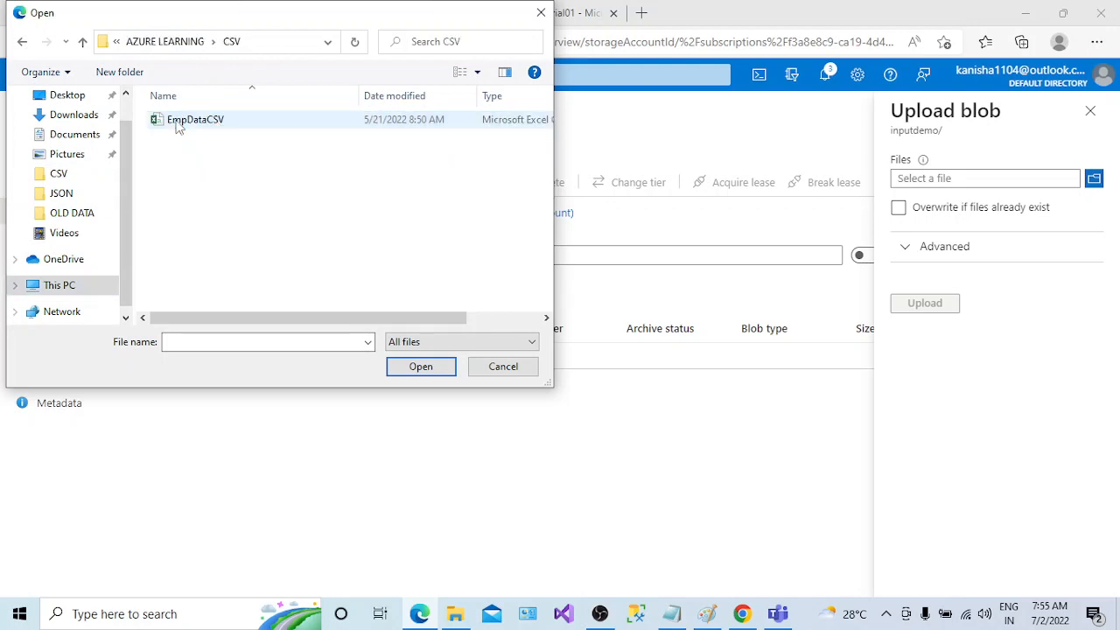
left_click(176, 122)
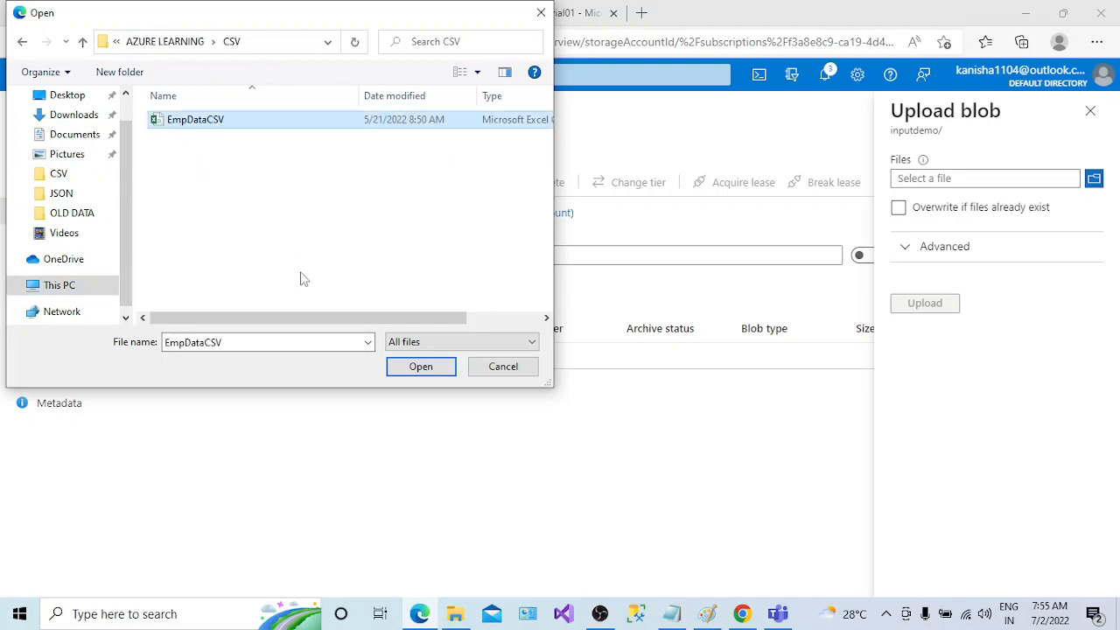
left_click_drag(380, 318, 250, 320)
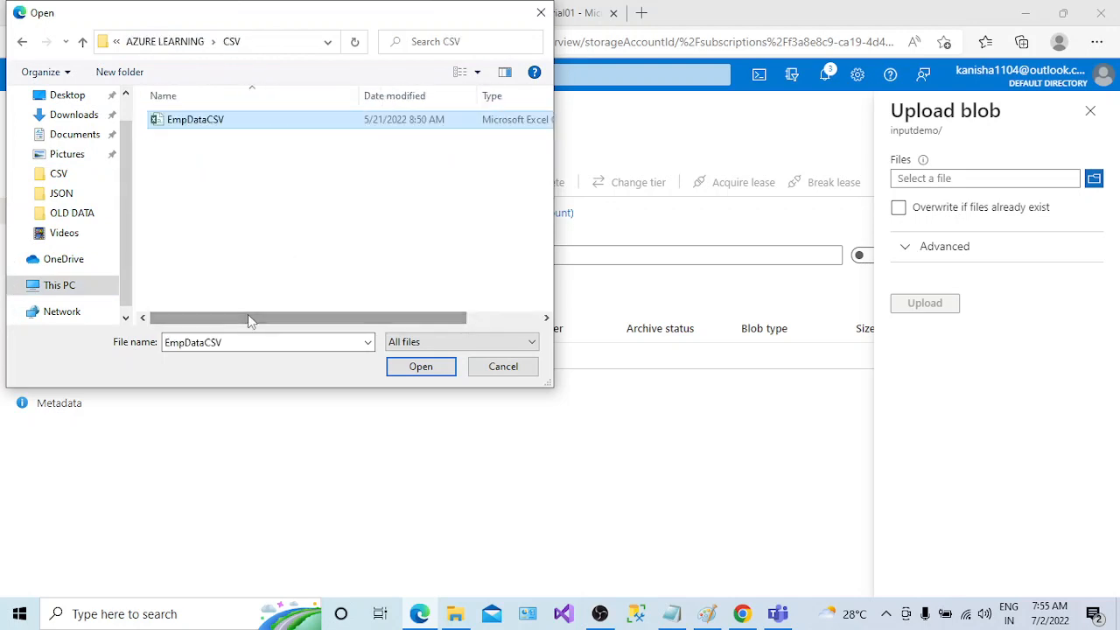
left_click(408, 374)
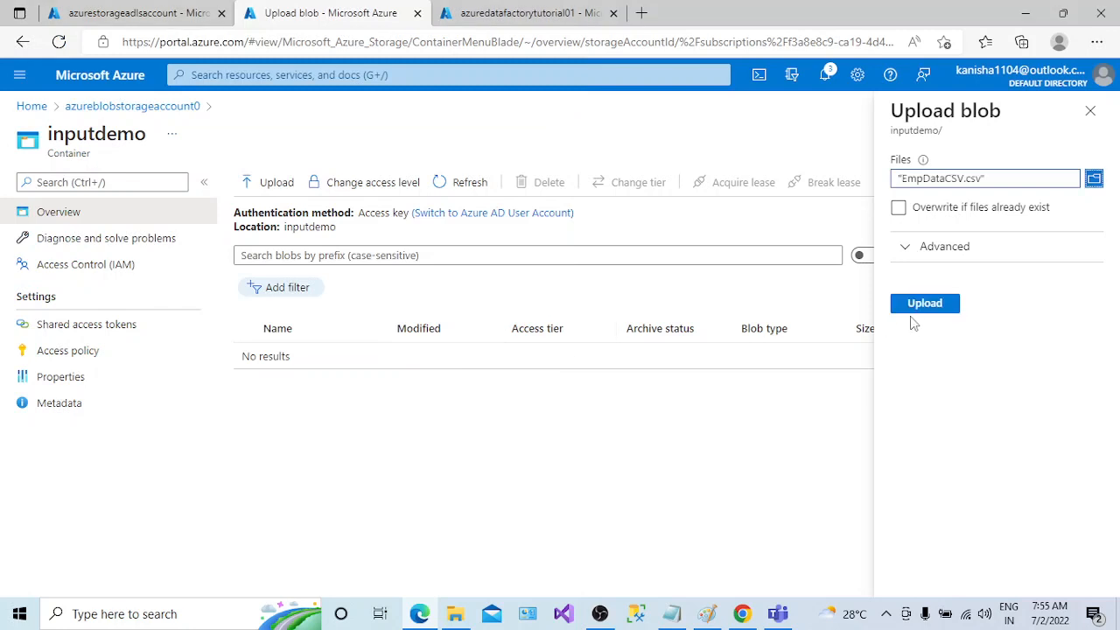
left_click(918, 312)
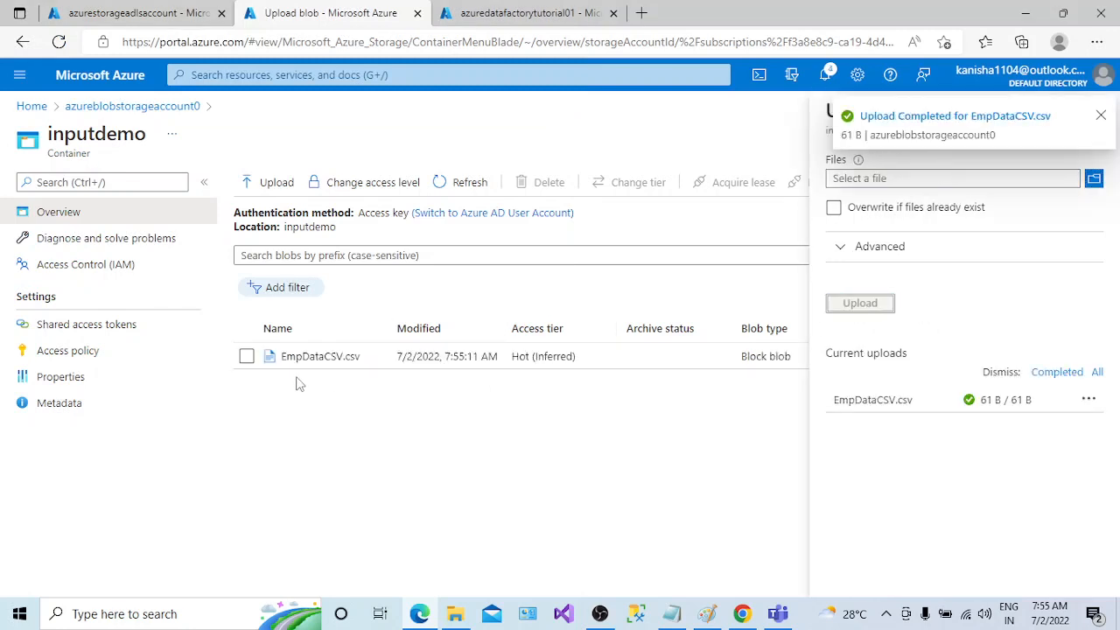
left_click(1099, 116)
left_click(1099, 123)
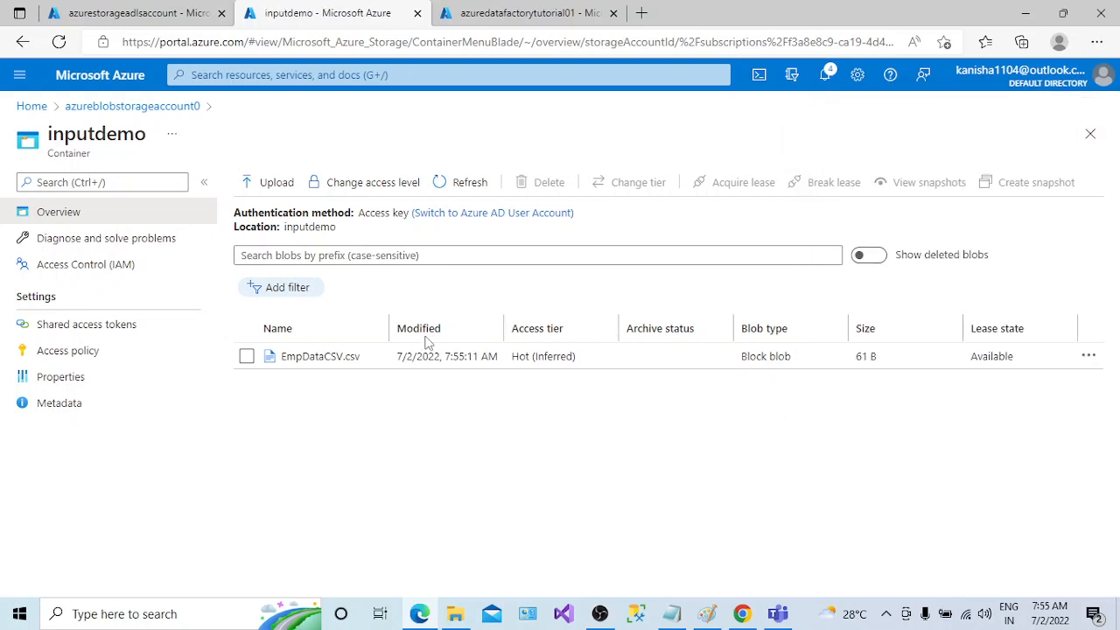
Inspect the contents of the EmpDataCSV.csv blob in the inputdemo container, leaving its details closed
left_click(319, 357)
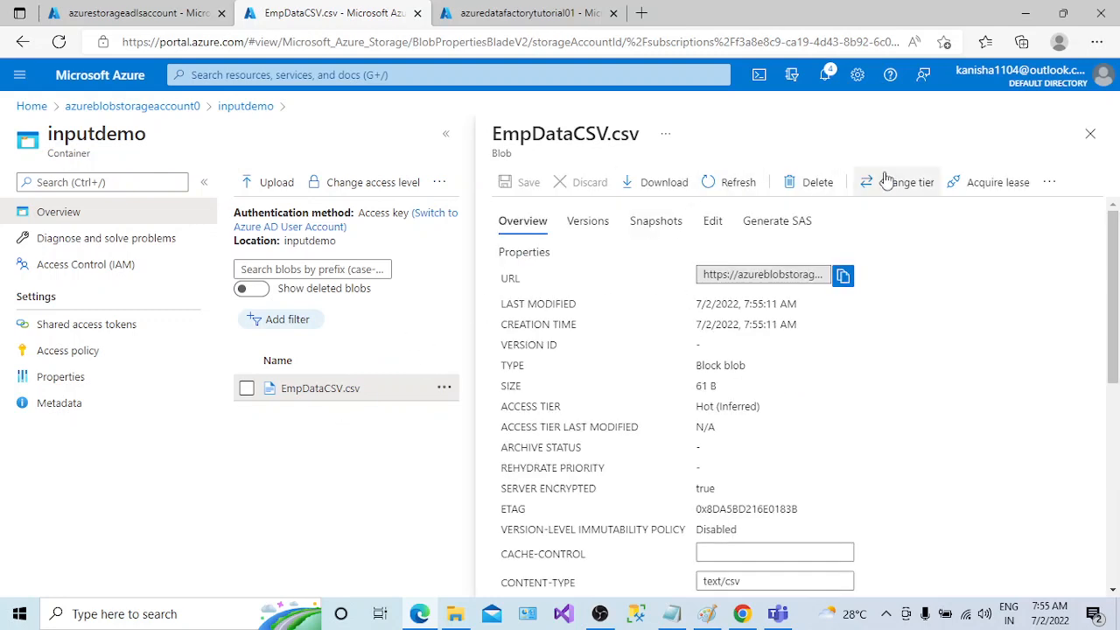
left_click(714, 224)
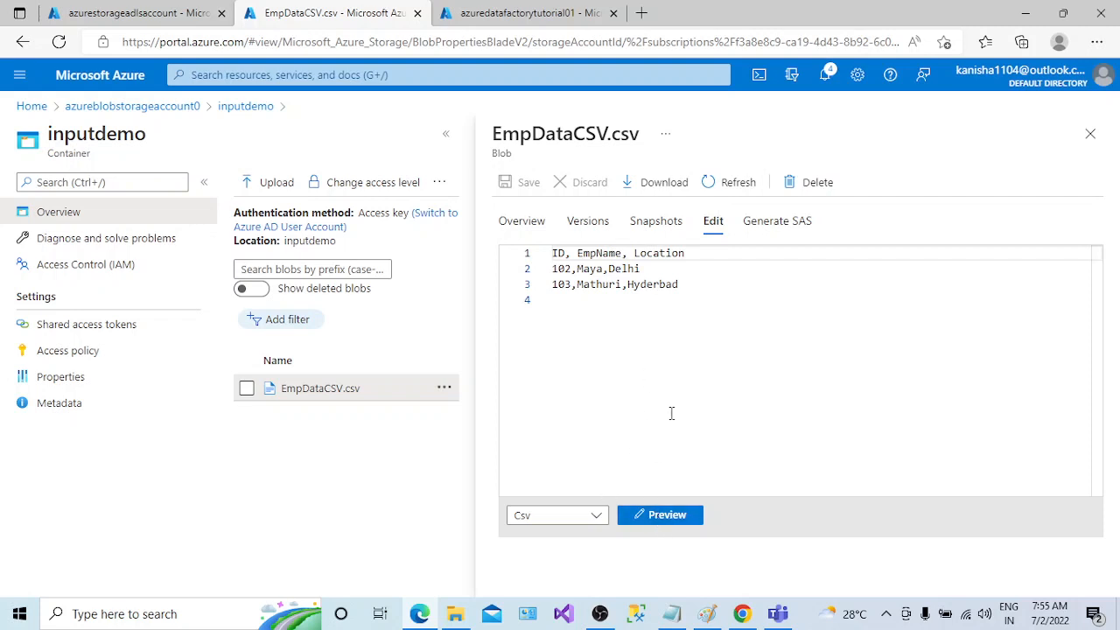
left_click(1090, 133)
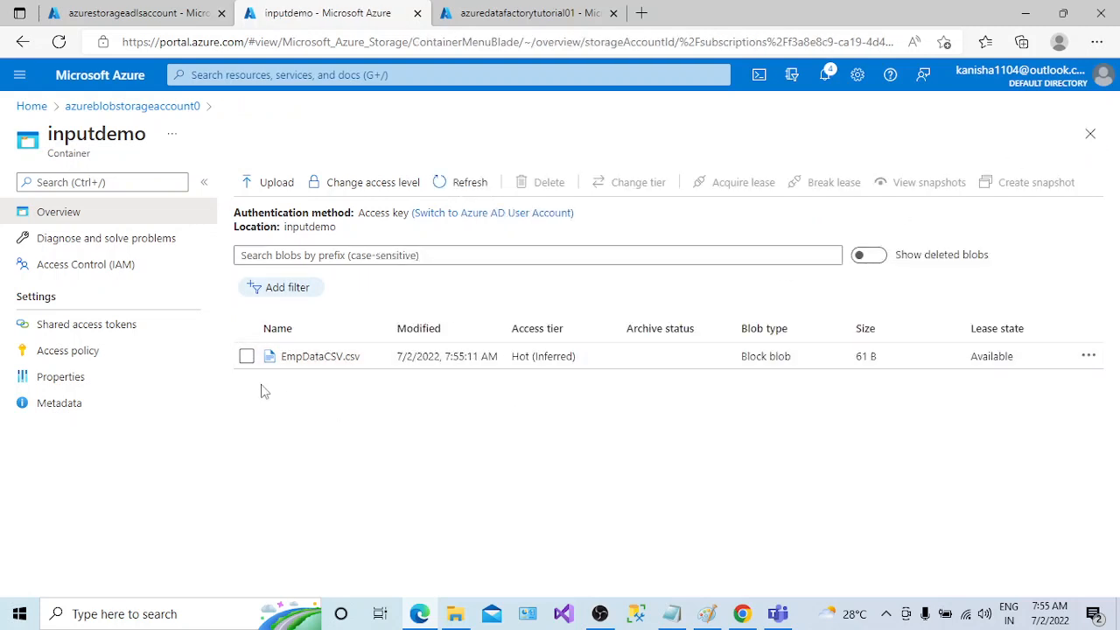
Switch to the azuredatafactorytutorial01 data factory and launch Azure Data Factory Studio
left_click(112, 16)
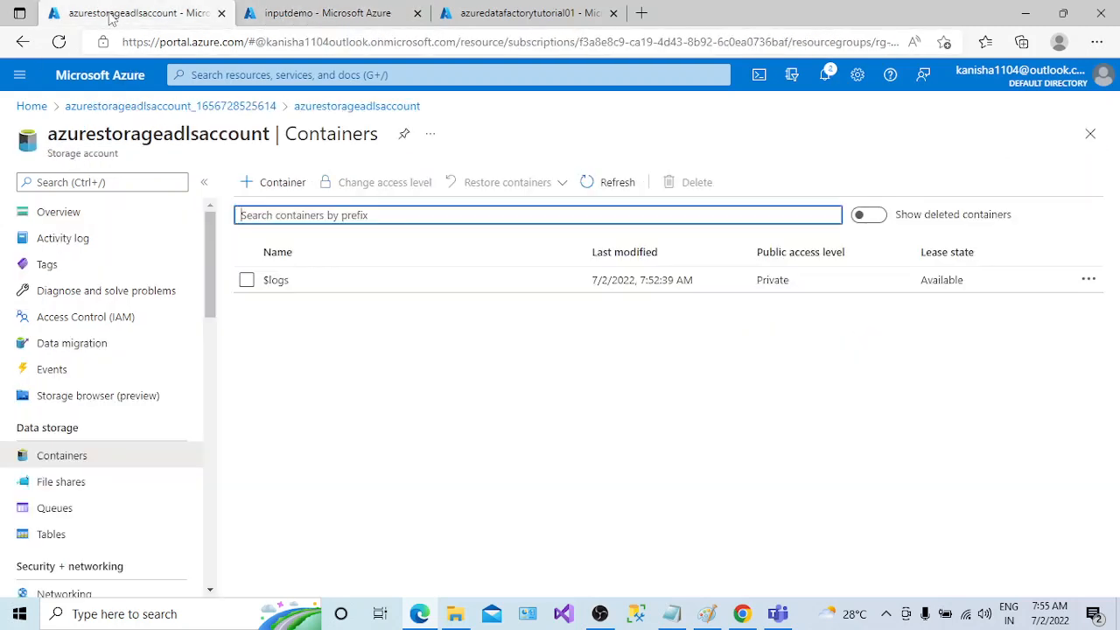
left_click(499, 15)
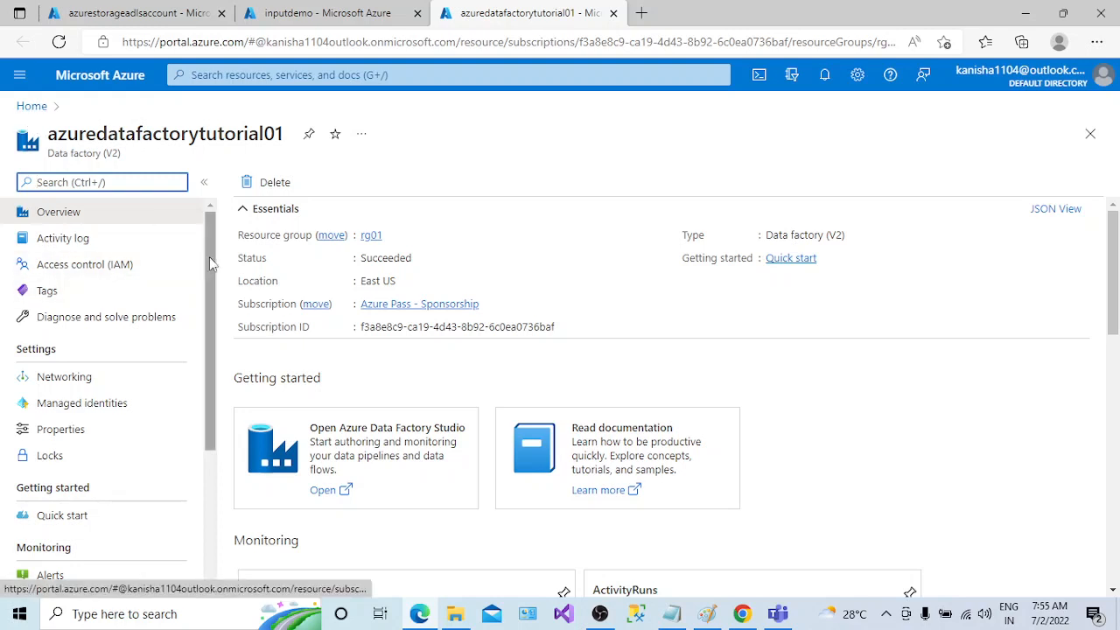
scroll(209, 256, "down", 1)
scroll(210, 245, "up", 1)
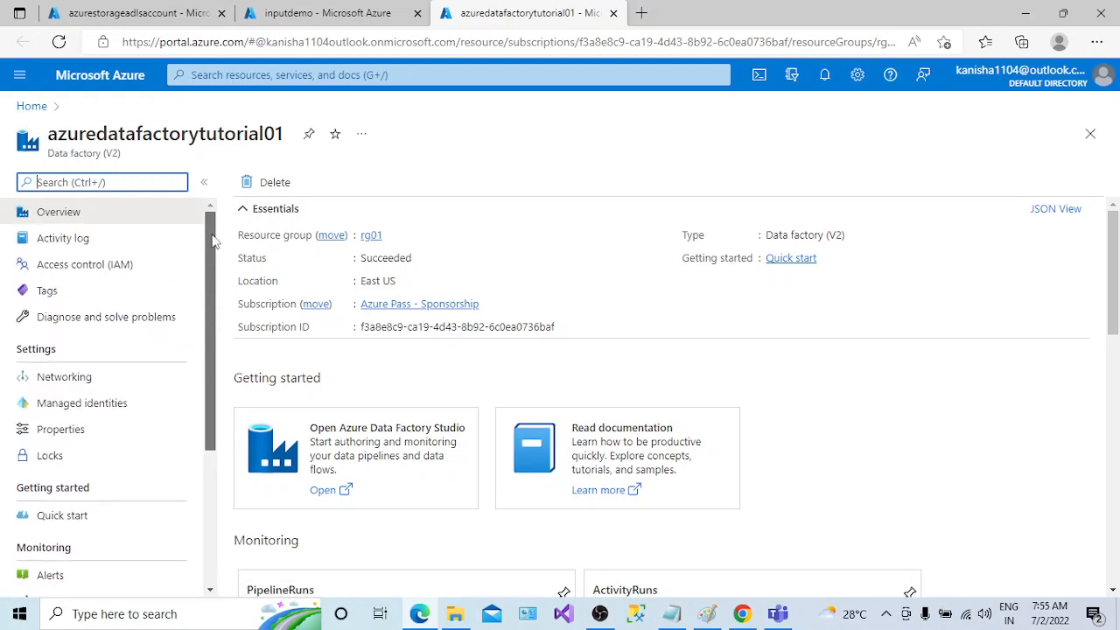
left_click(344, 437)
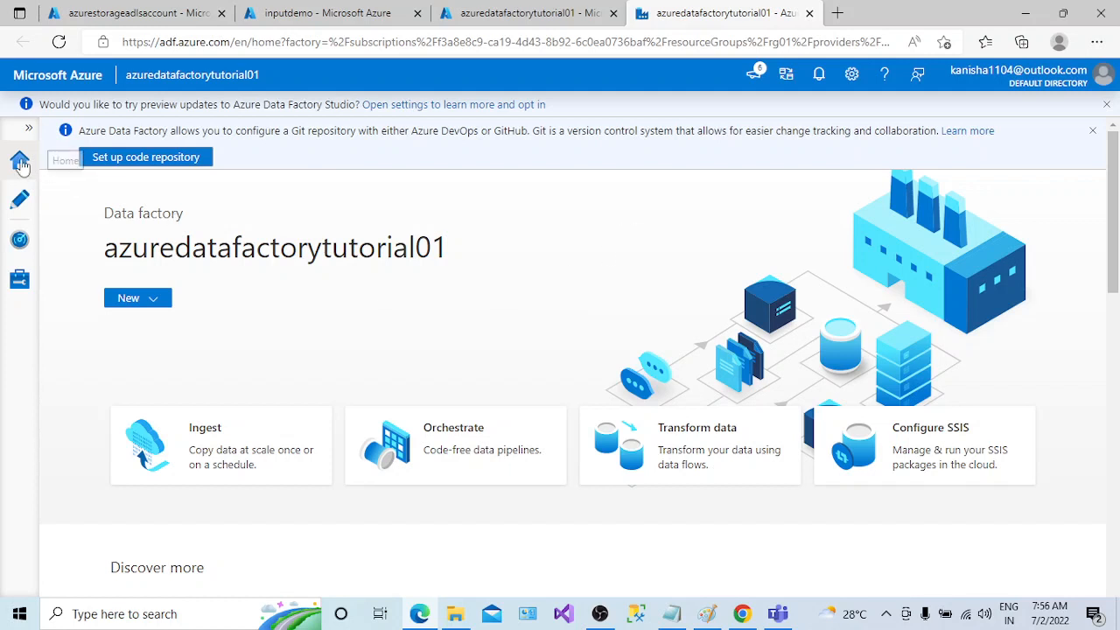
Create a new pipeline in the factory's authoring view and name it PL_Copy_Blob_ADLS
left_click(20, 208)
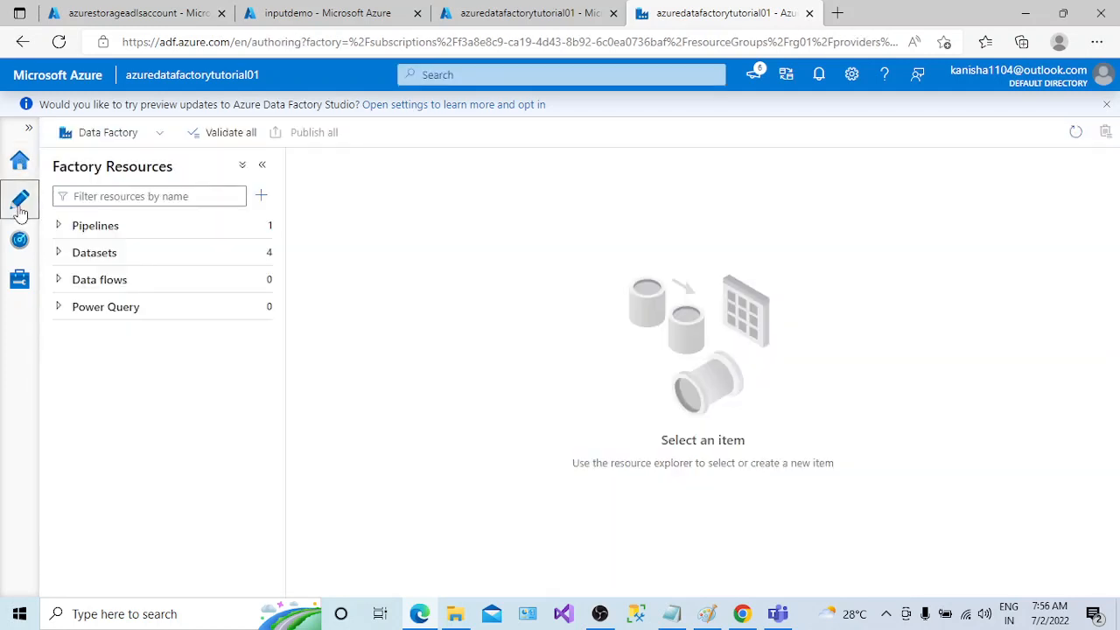
left_click(75, 226)
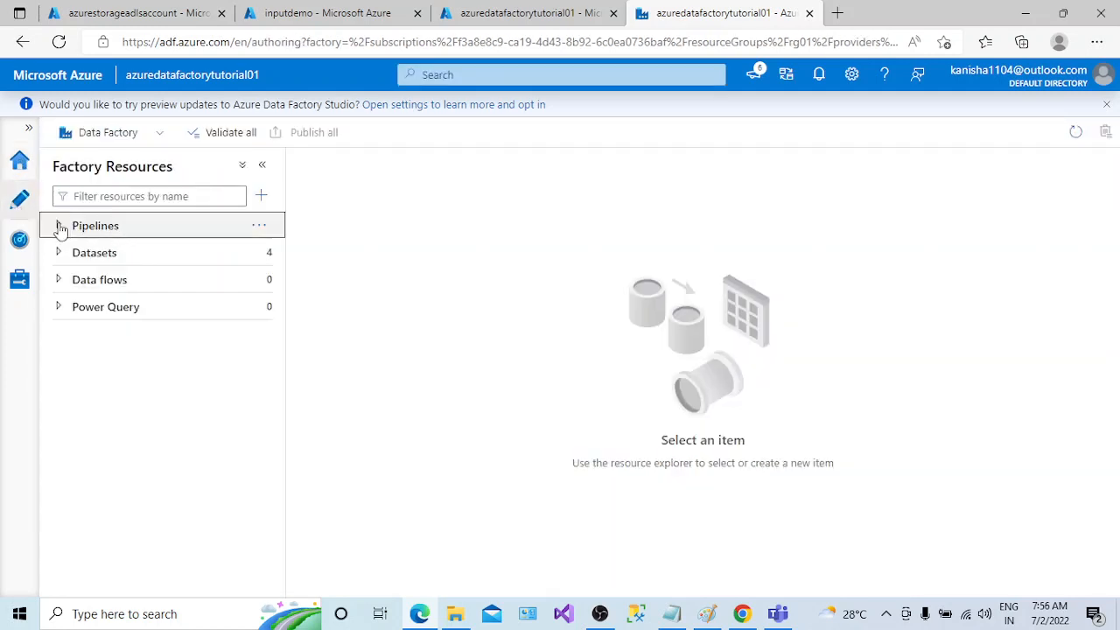
left_click(258, 229)
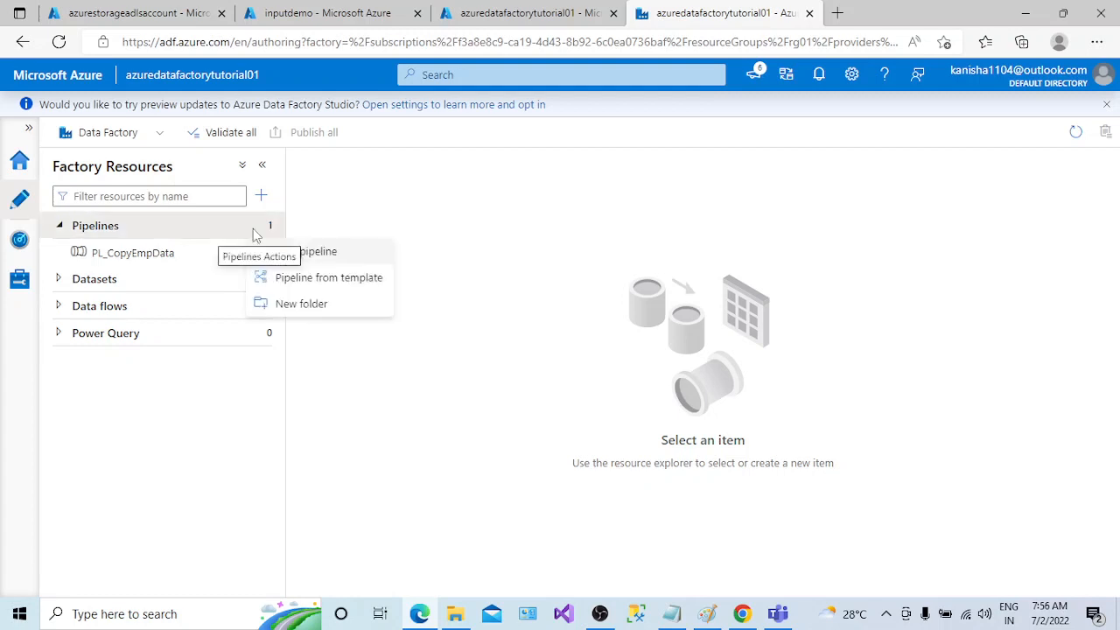
left_click(313, 255)
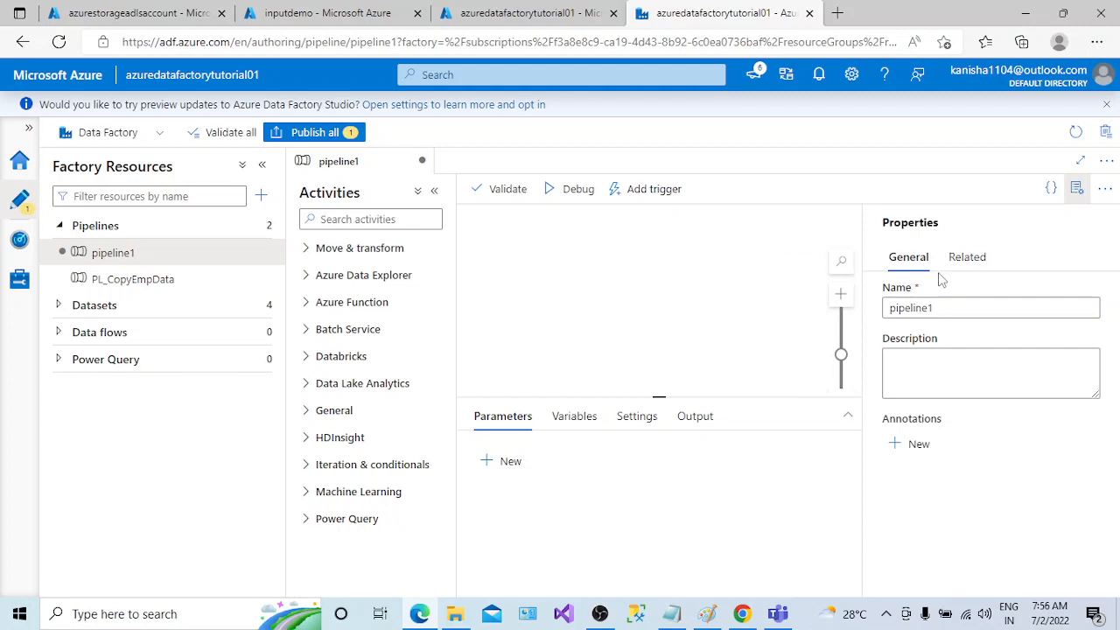
left_click_drag(943, 307, 866, 314)
type("PL")
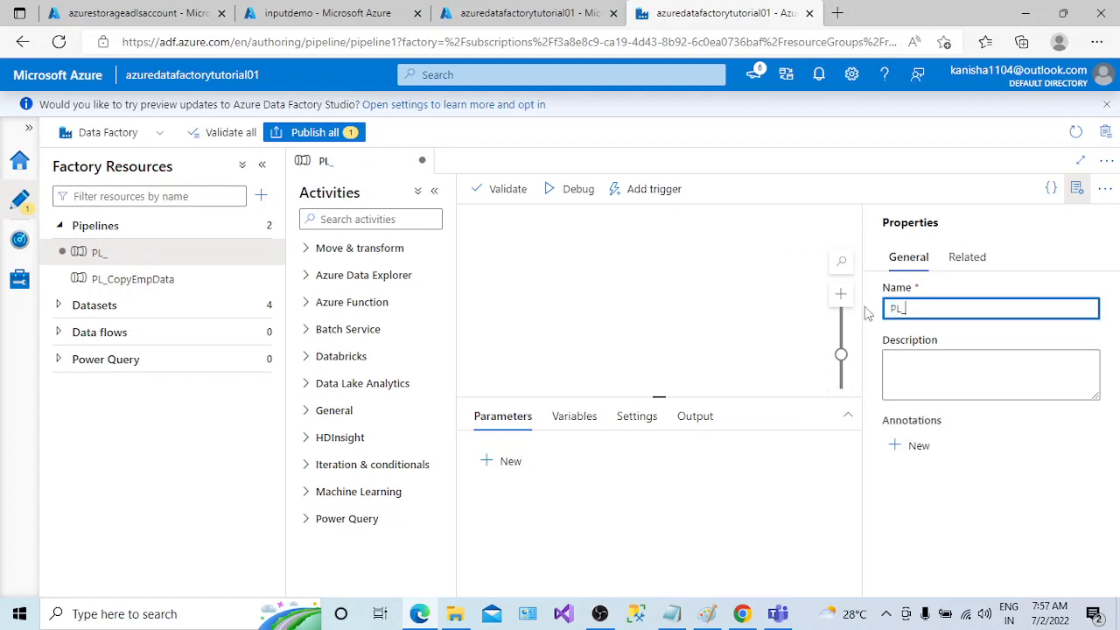
type("_Copy_Blob_ADLS")
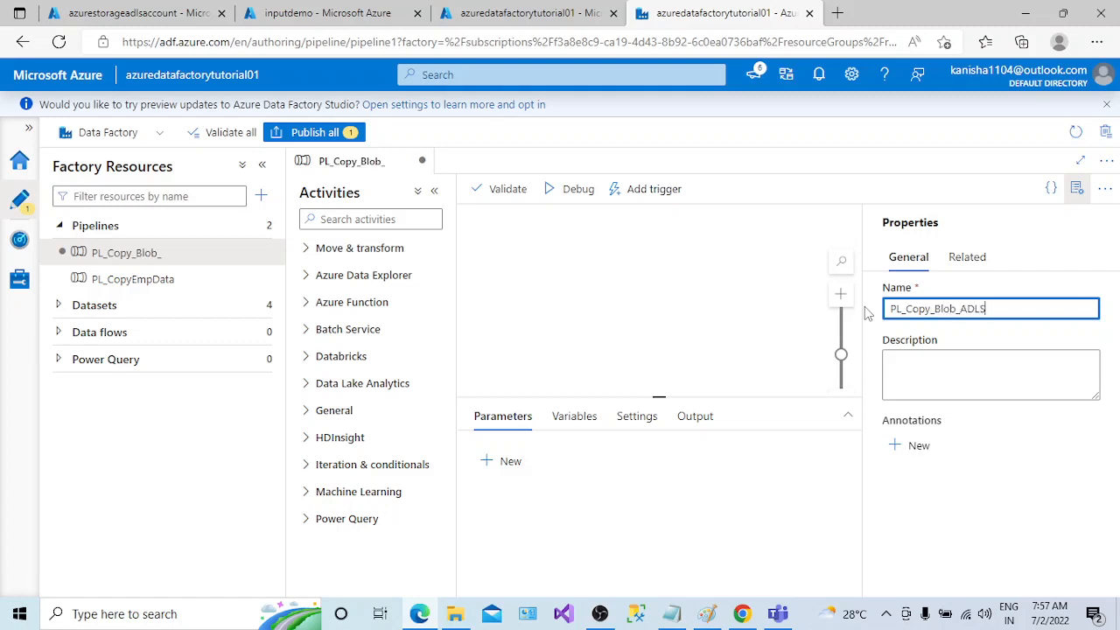
left_click(931, 383)
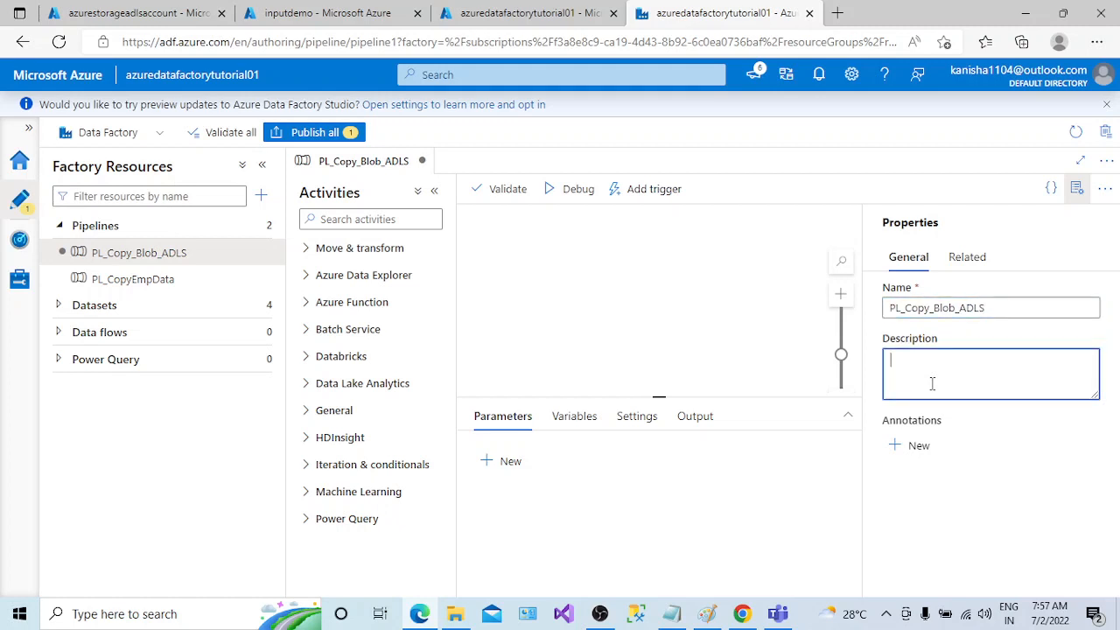
left_click(1076, 188)
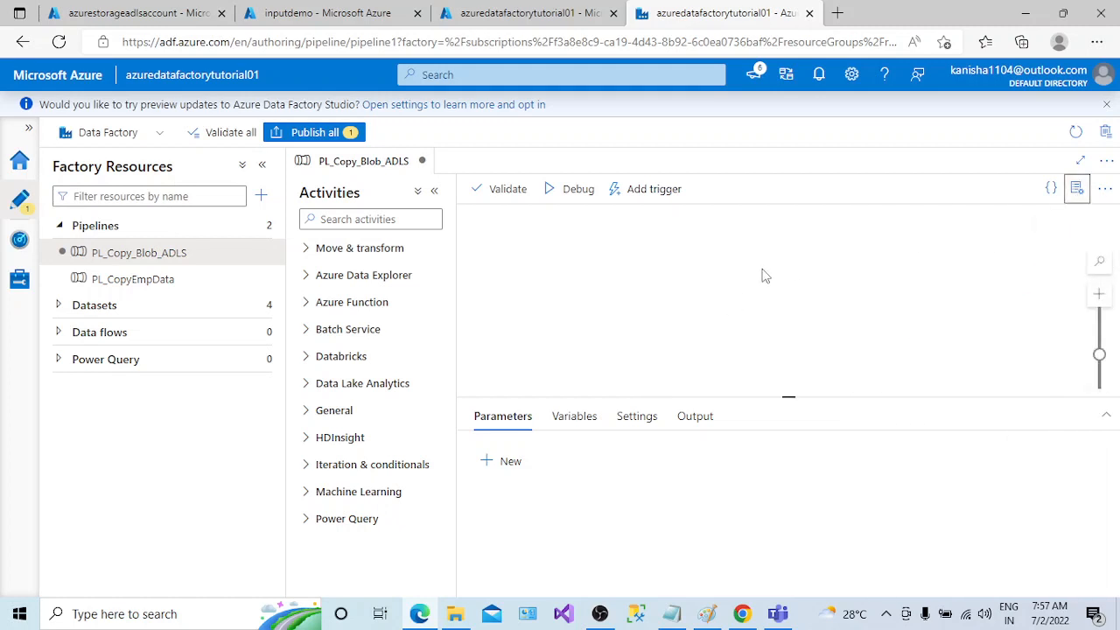
Add a Copy data activity to the PL_Copy_Blob_ADLS canvas and collapse the factory resources list
left_click(305, 250)
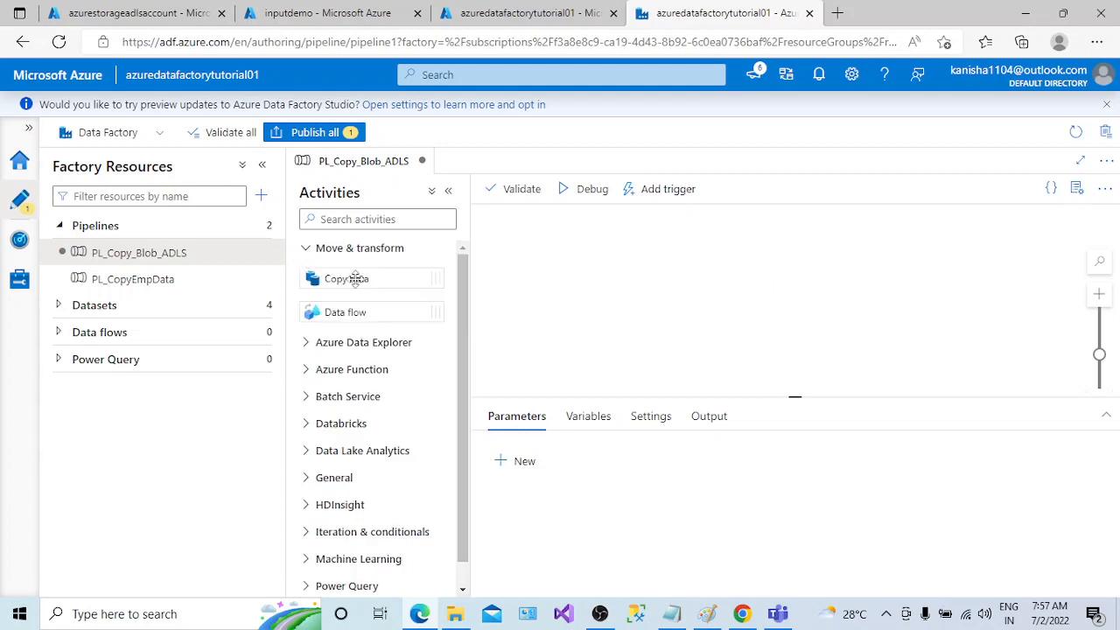
left_click_drag(354, 278, 612, 281)
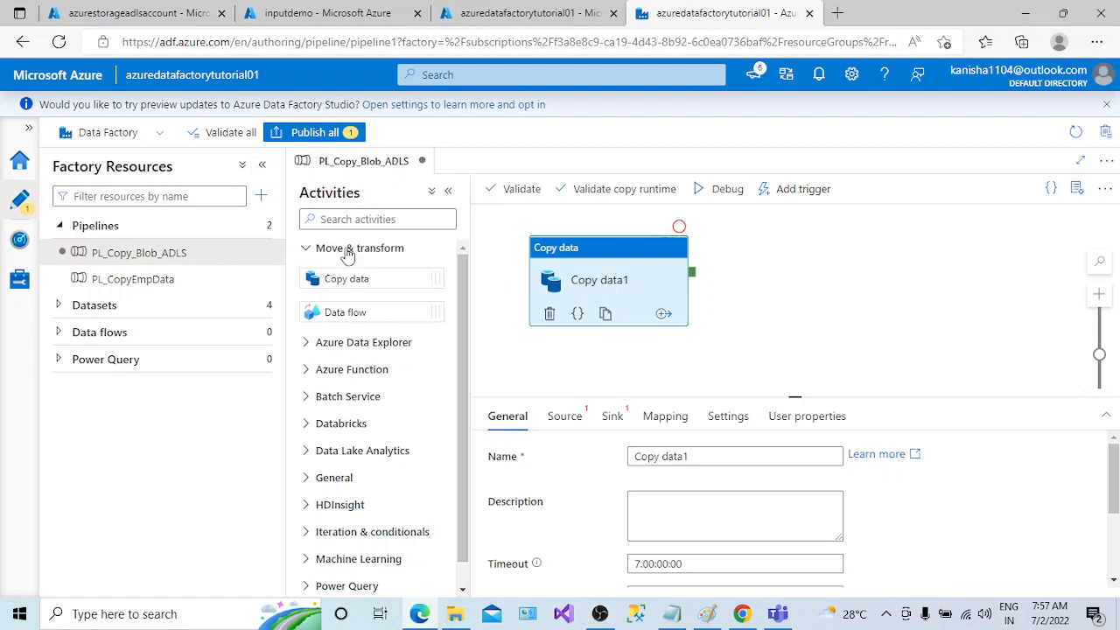
left_click(261, 164)
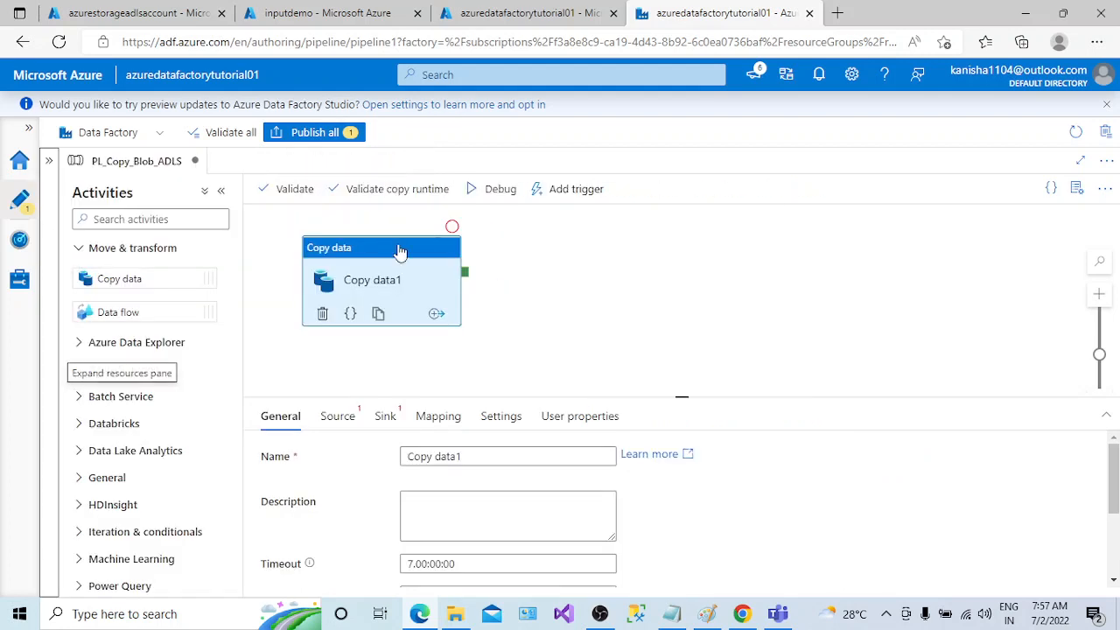
left_click_drag(459, 262, 473, 266)
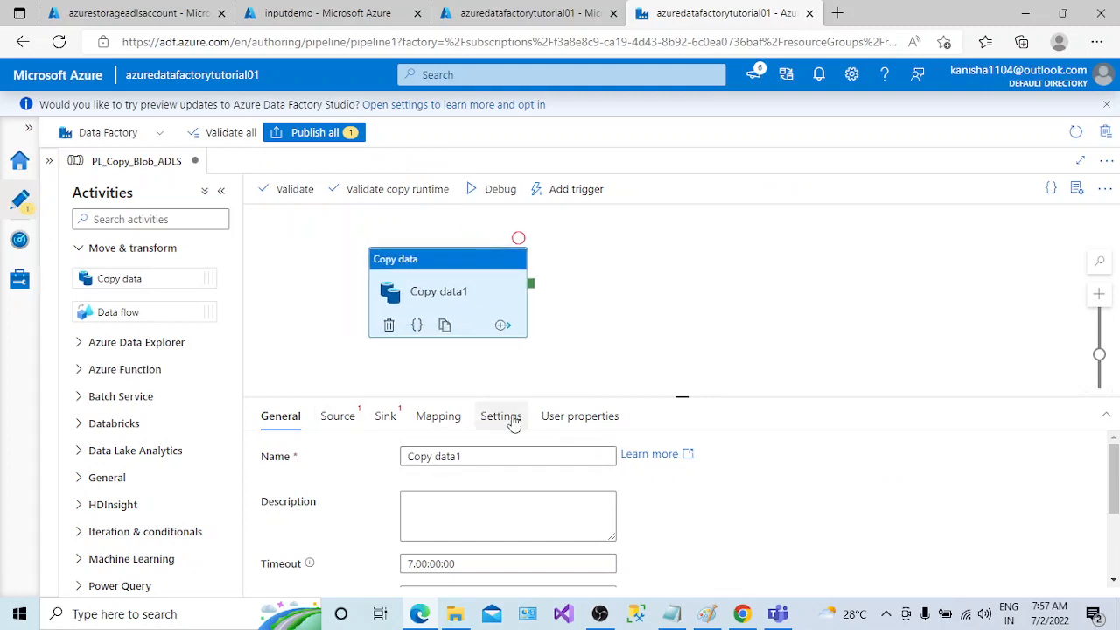
Rename the Copy data activity as AT_CPY_BLOB_ADLS
left_click_drag(489, 450, 408, 463)
type("C")
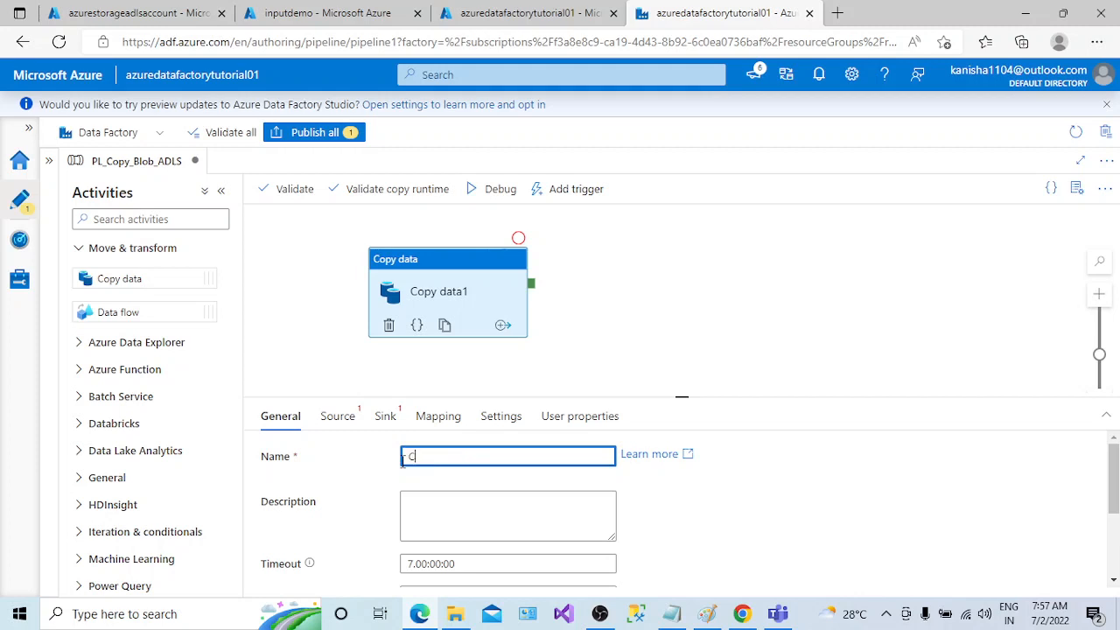
key("BackSpace")
key("BackSpace")
type("AT_CPY")
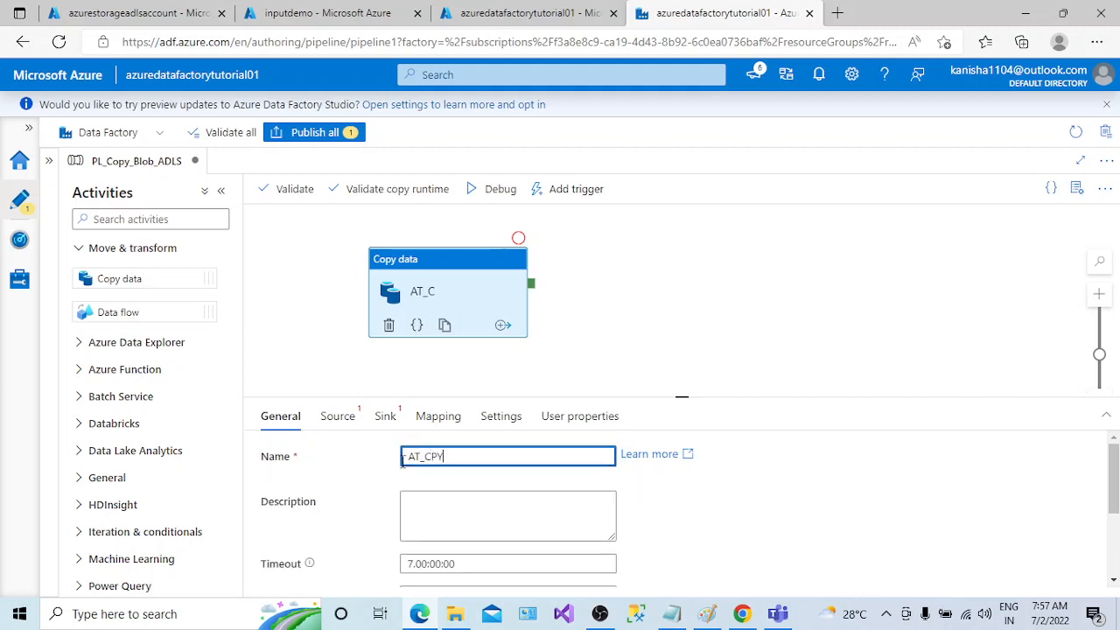
type("_BLO")
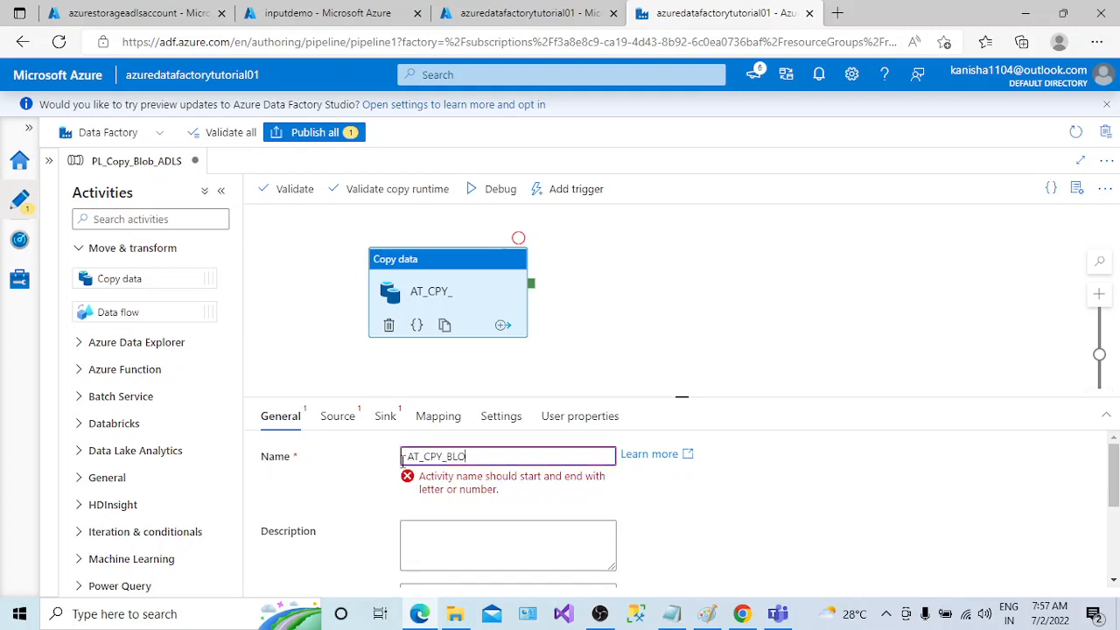
type("B_ADLS")
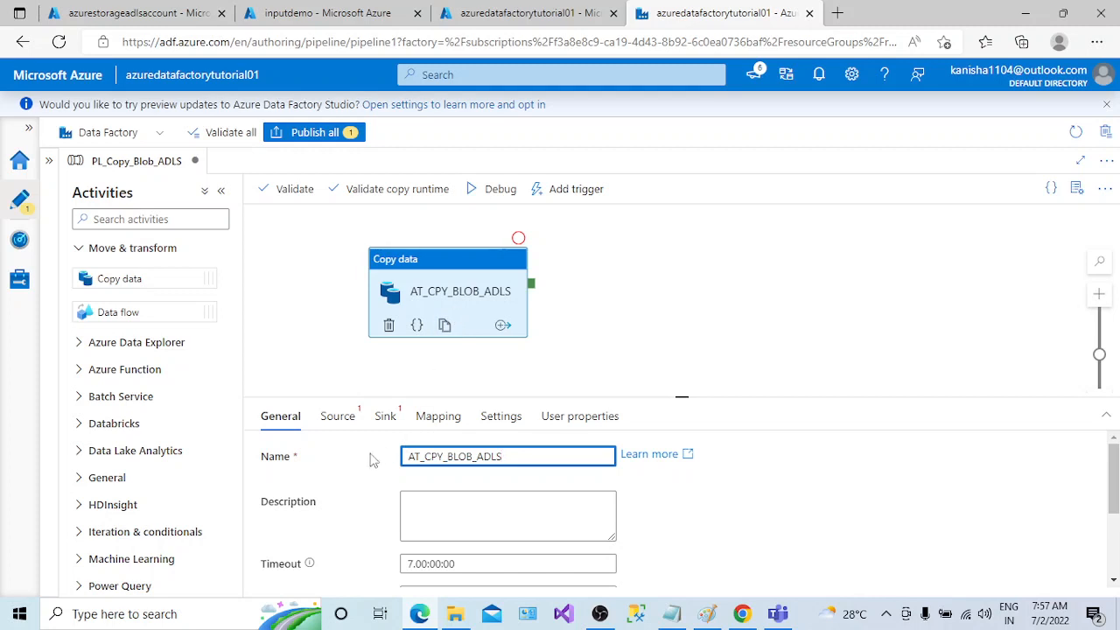
Show the source settings of the AT_CPY_BLOB_ADLS activity, collapse the activities list and enlarge the settings pane
left_click(329, 419)
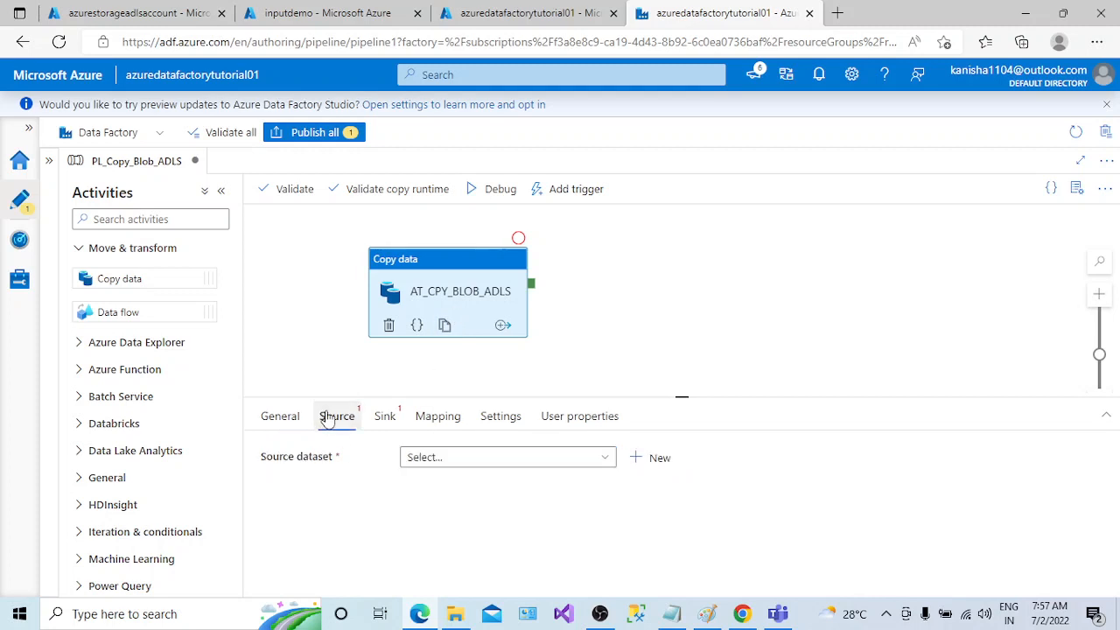
left_click(263, 422)
left_click(438, 515)
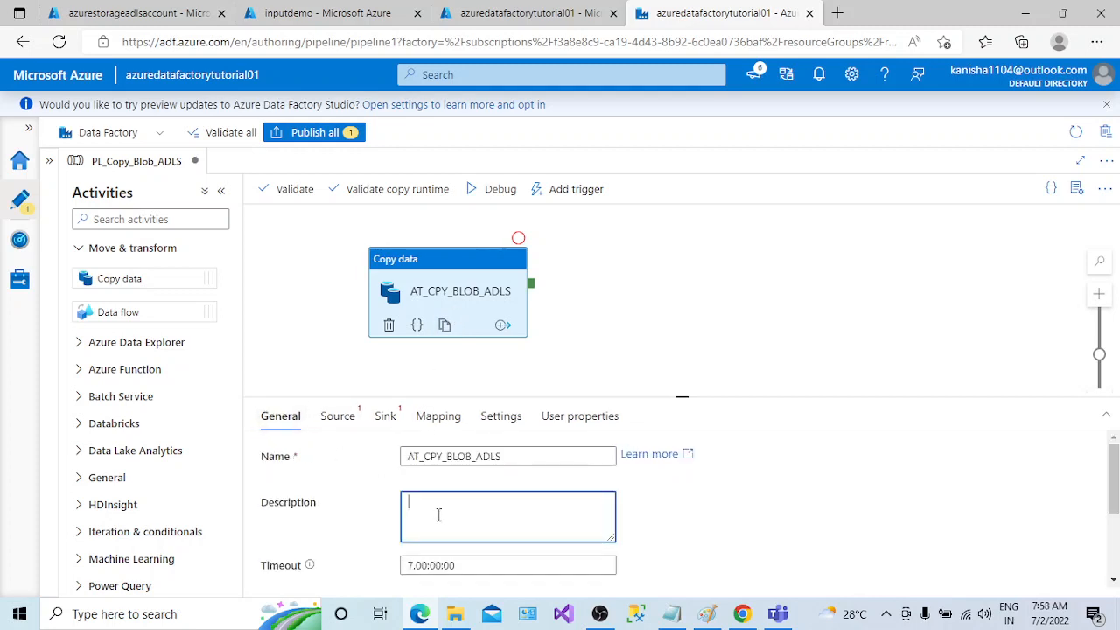
left_click(343, 418)
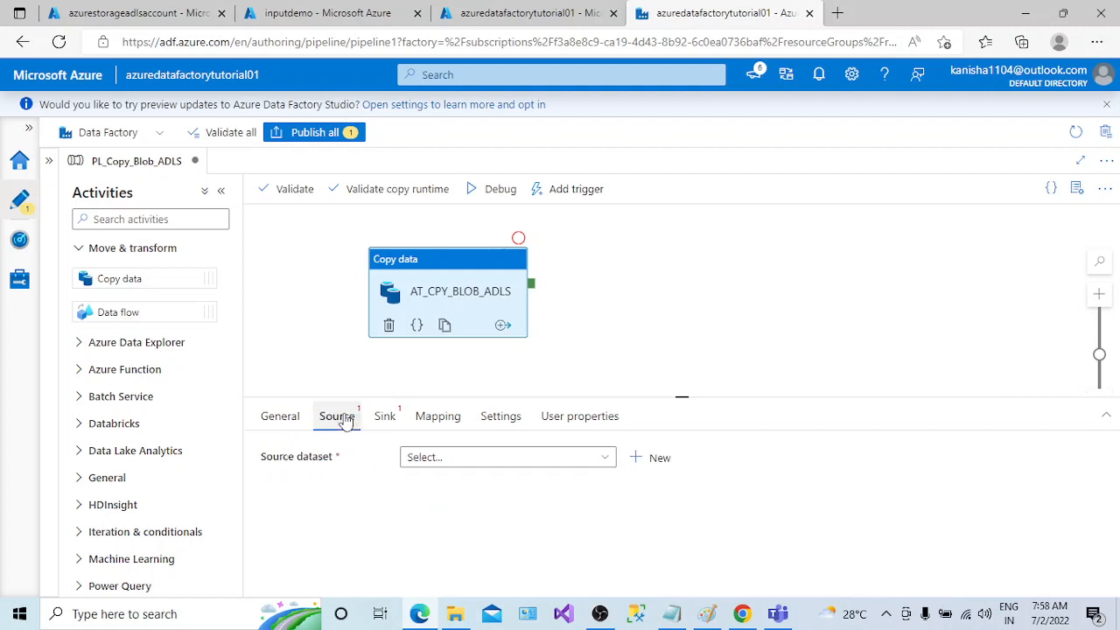
left_click(220, 191)
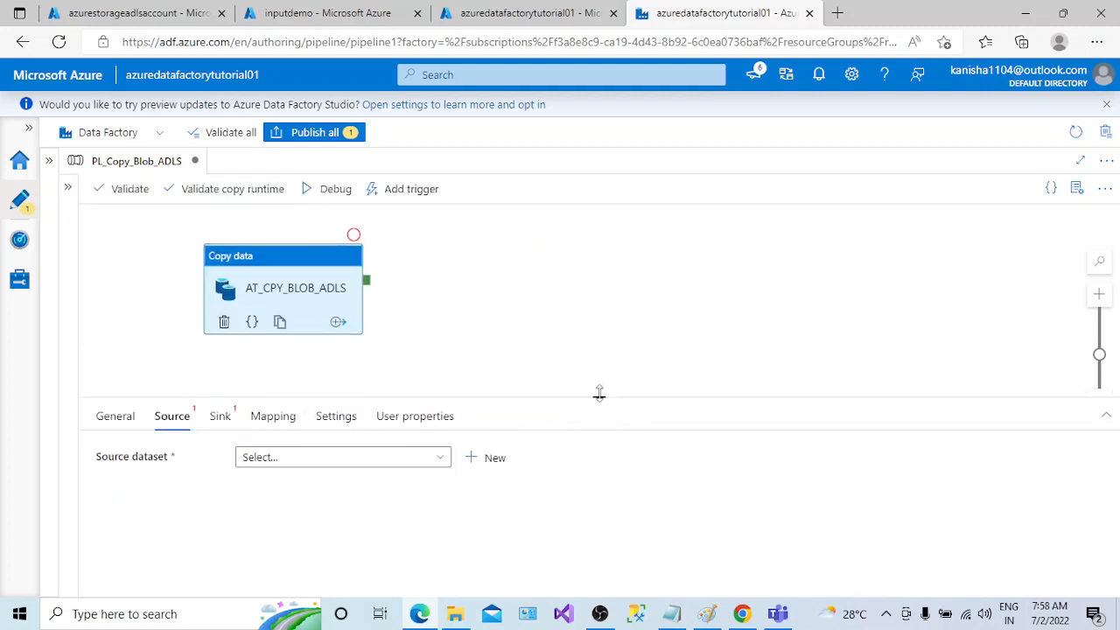
left_click_drag(599, 395, 599, 358)
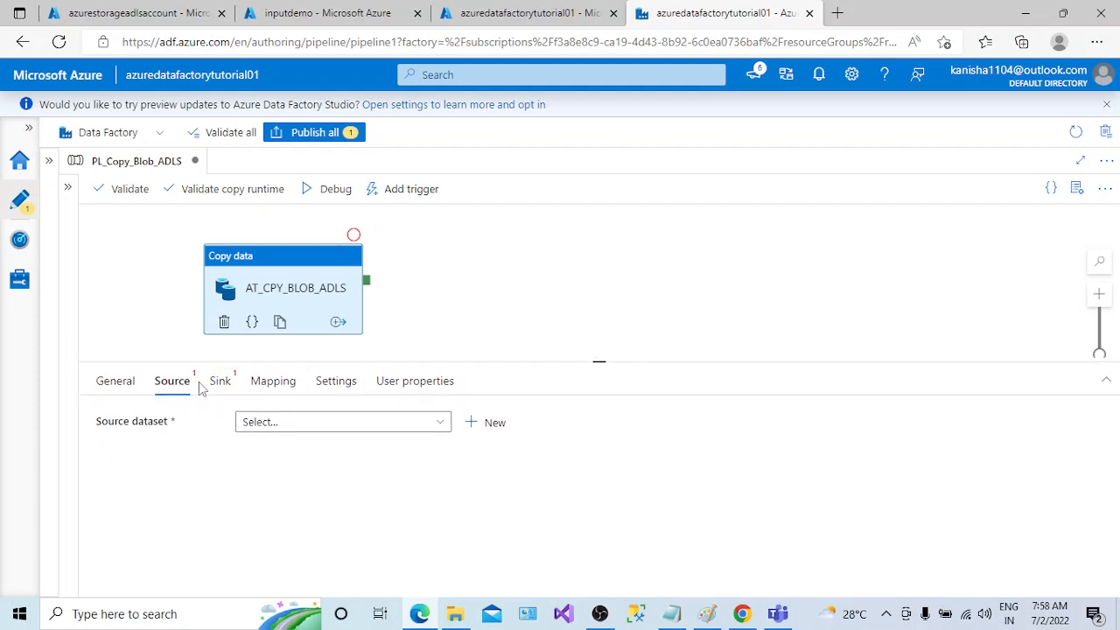
Start a new source dataset for the copy activity with Azure Blob Storage as the data store and DelimitedText as the format
left_click(323, 12)
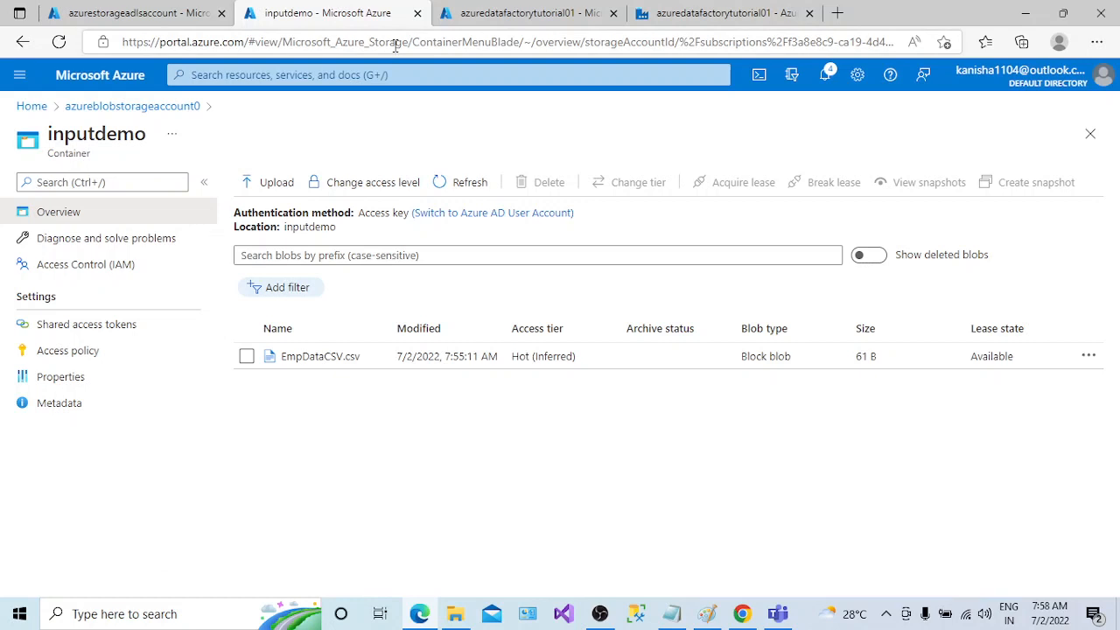
left_click(689, 16)
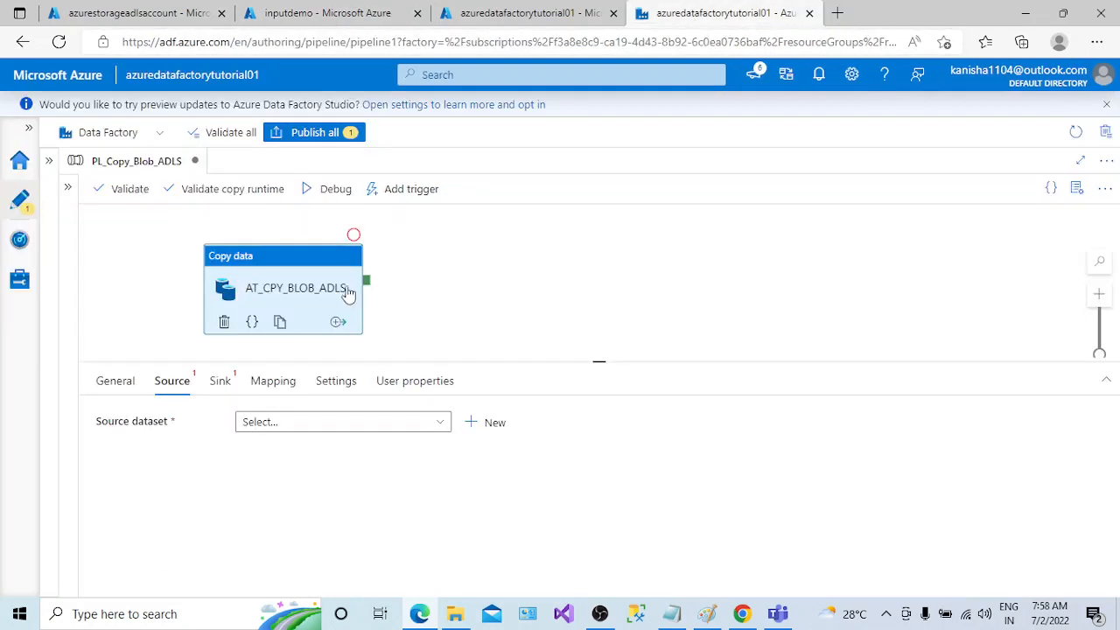
left_click(262, 423)
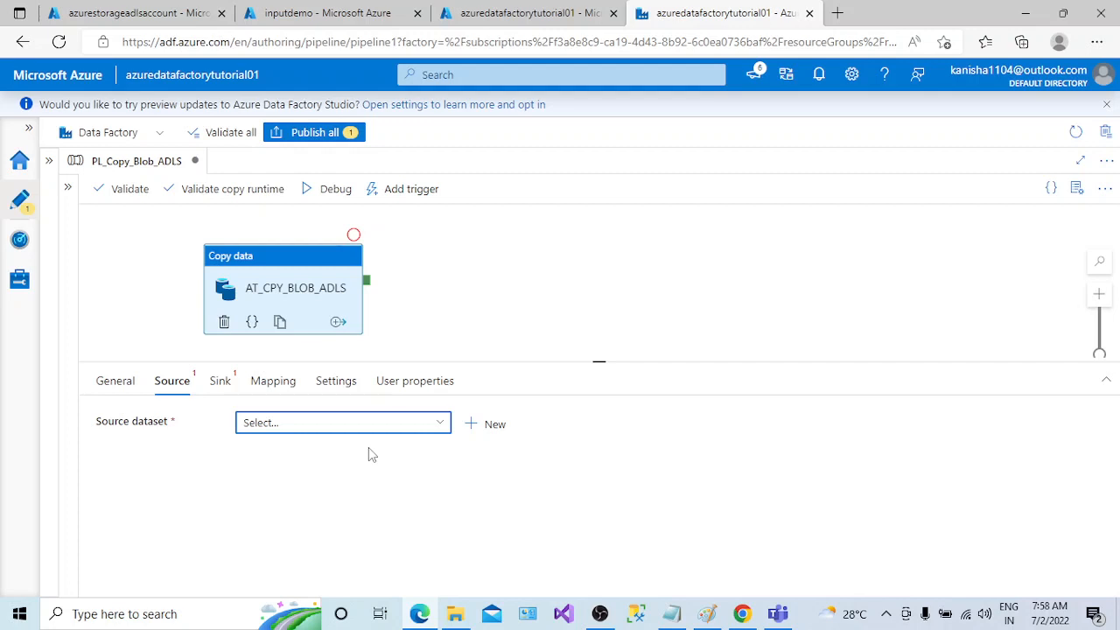
left_click(491, 429)
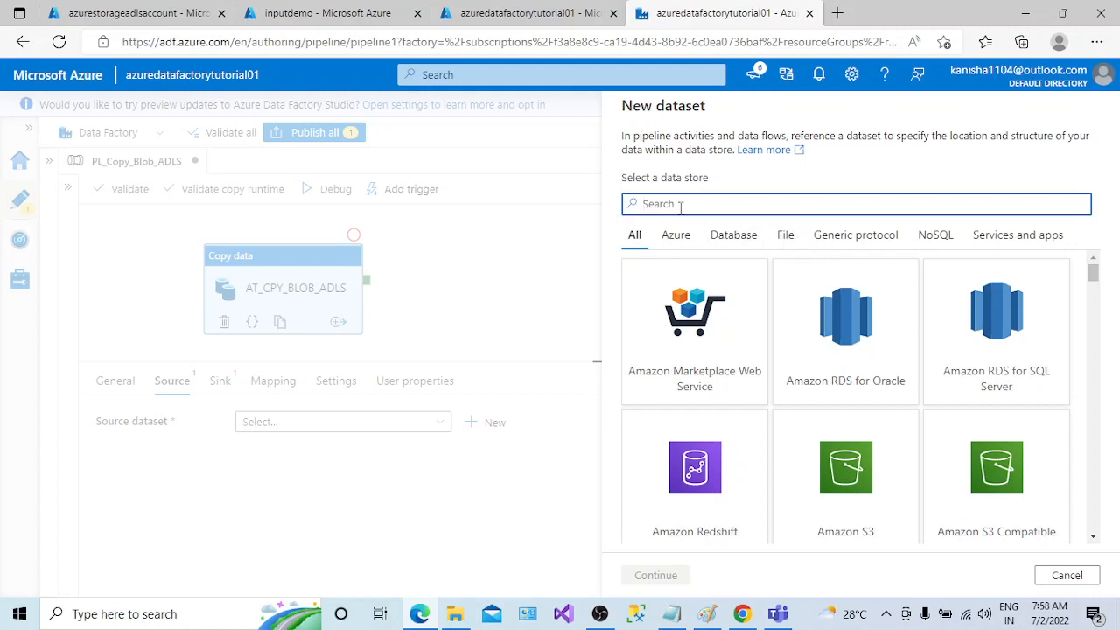
type("blob")
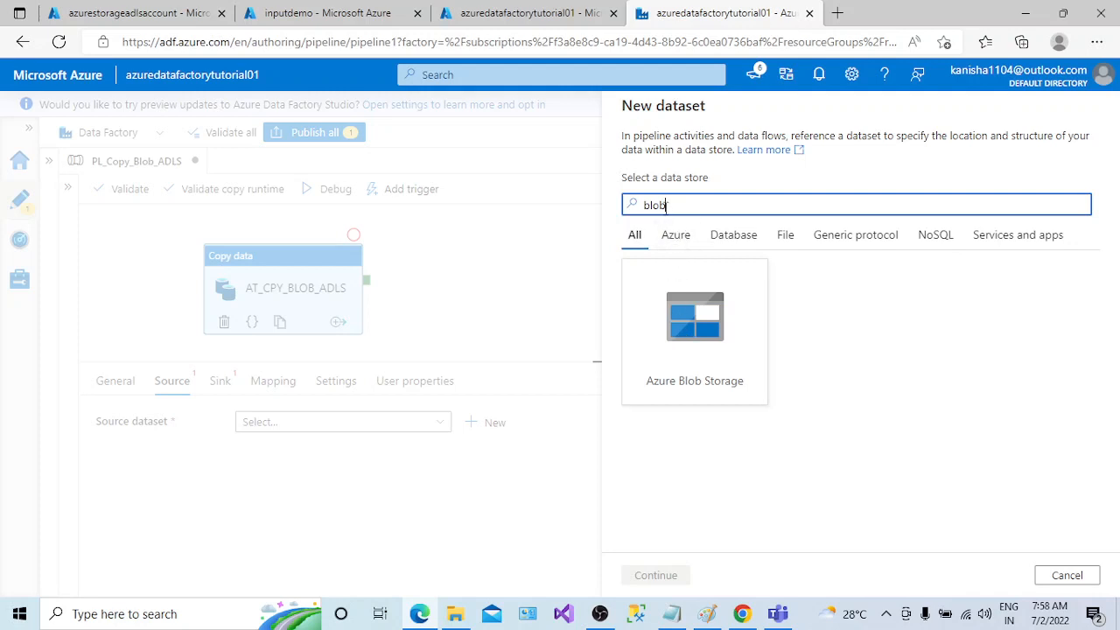
left_click(696, 358)
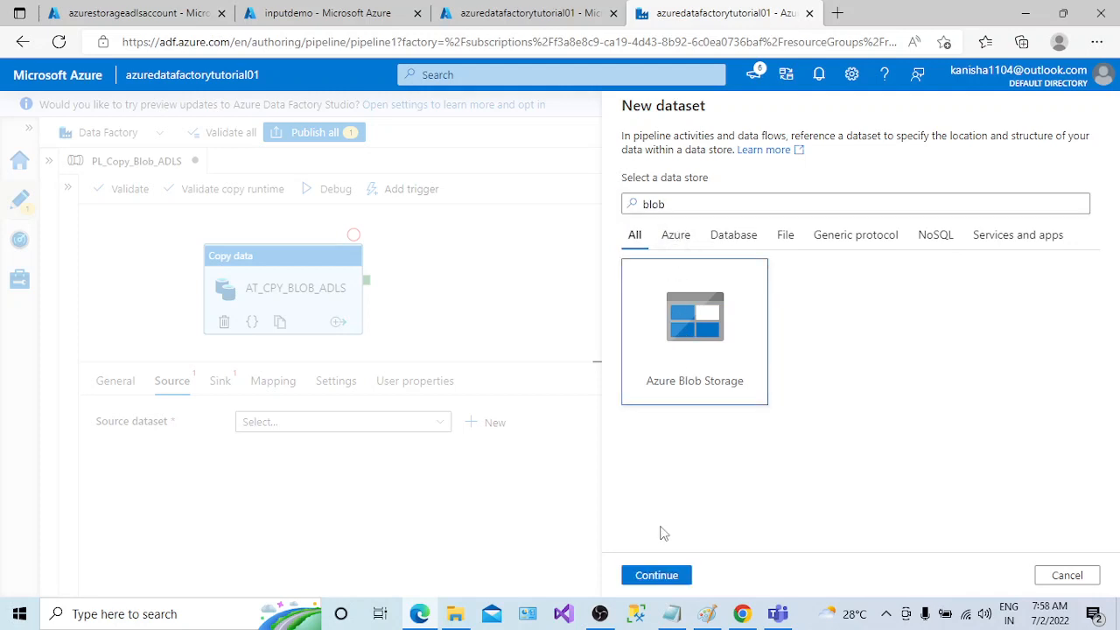
left_click(657, 575)
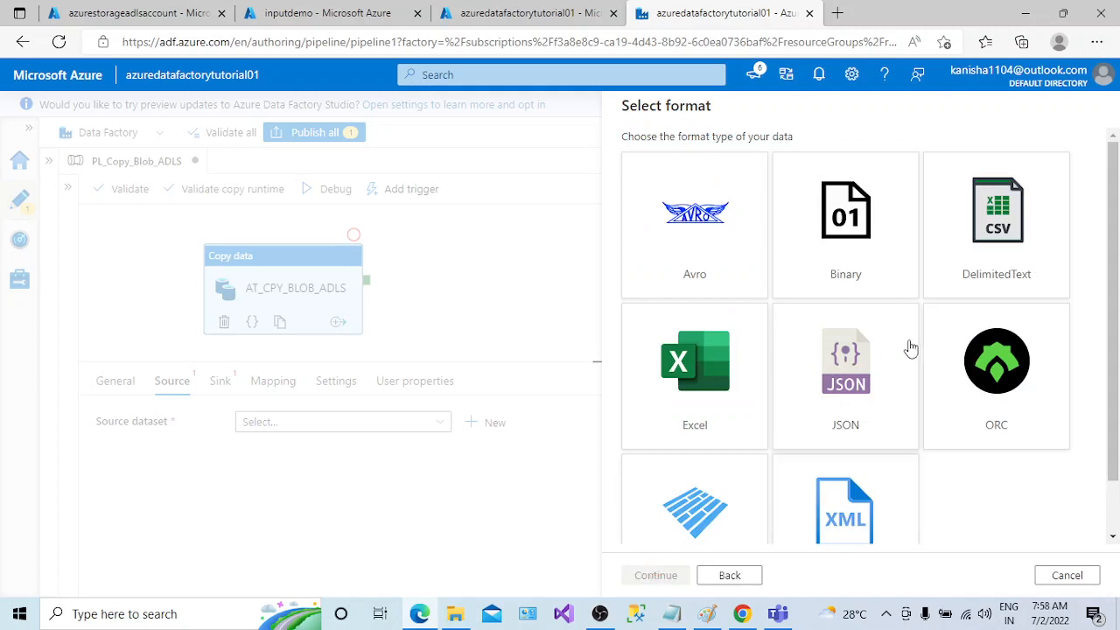
left_click(984, 274)
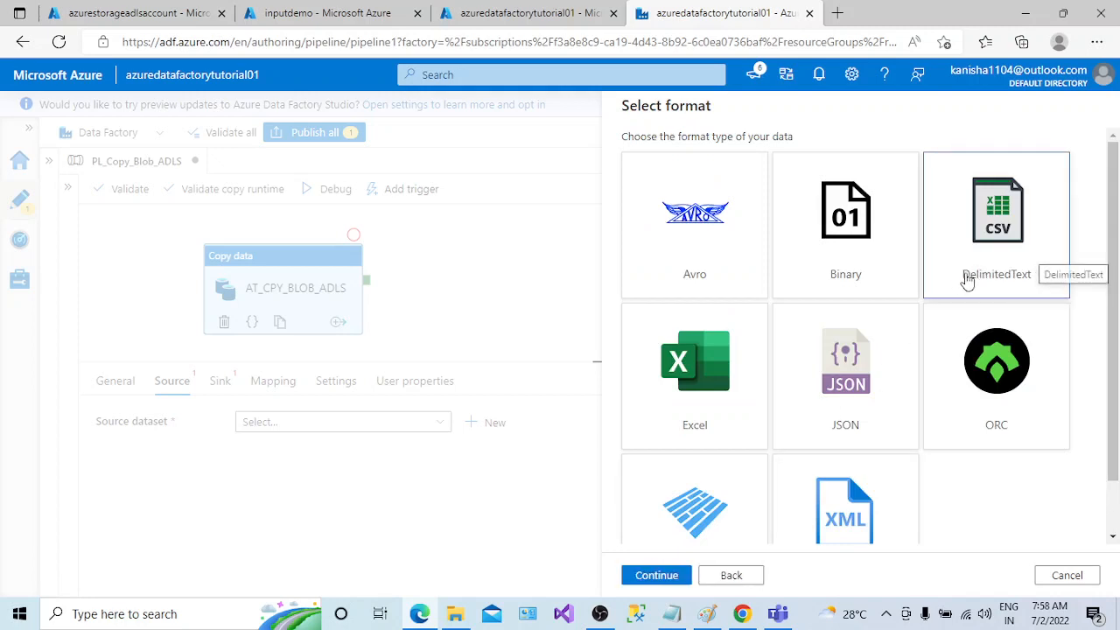
left_click(663, 579)
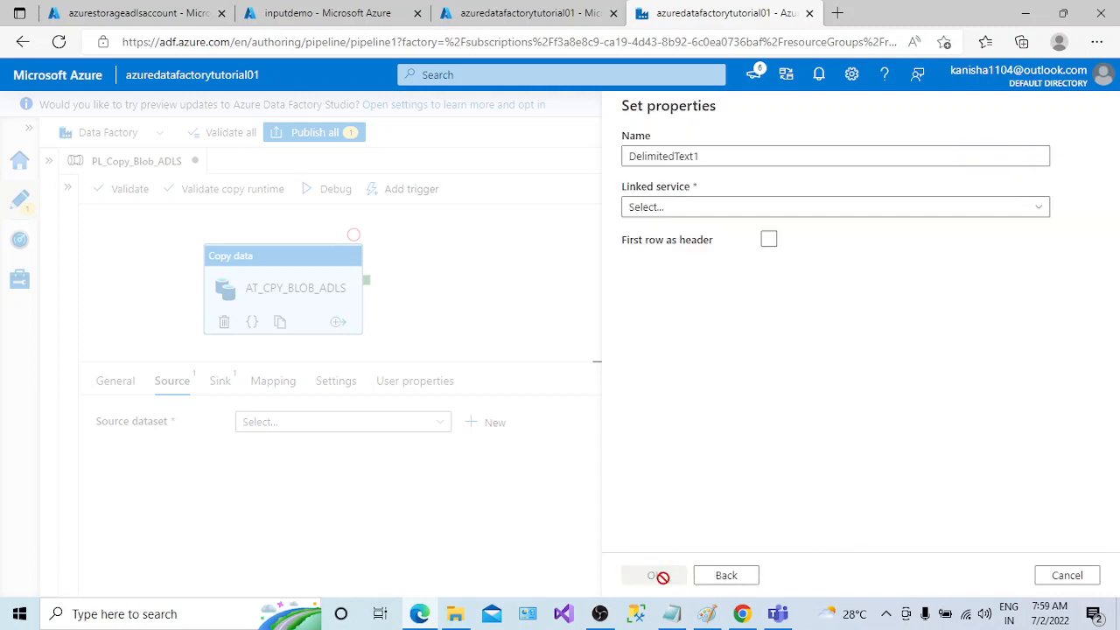
Name the source dataset DS_Source and start creating a new linked service for it
left_click_drag(705, 160, 624, 167)
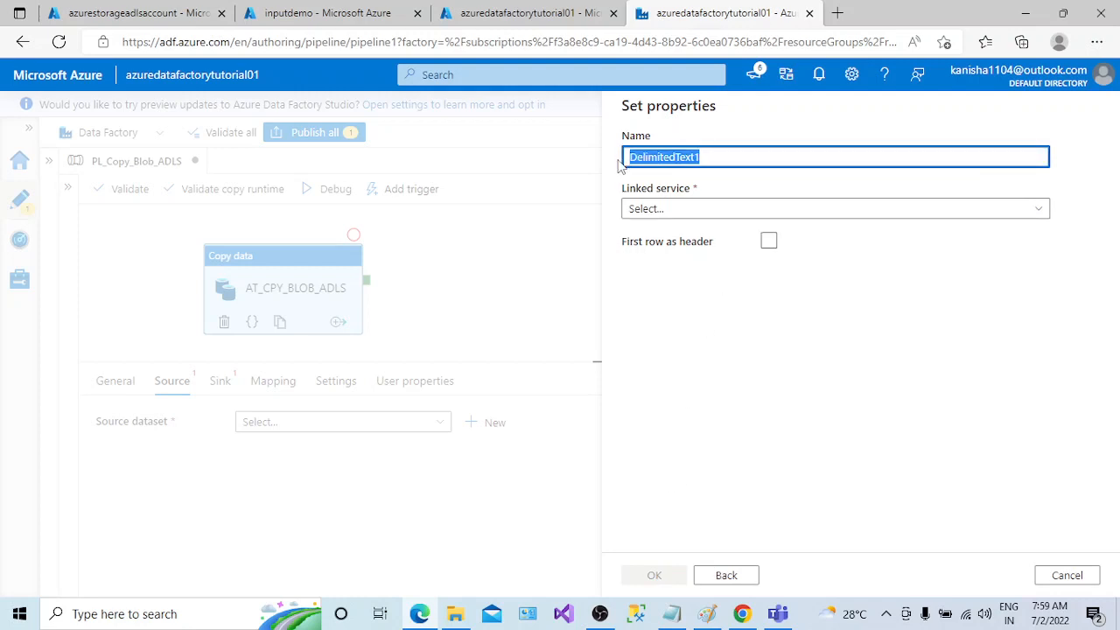
type("DS_Source")
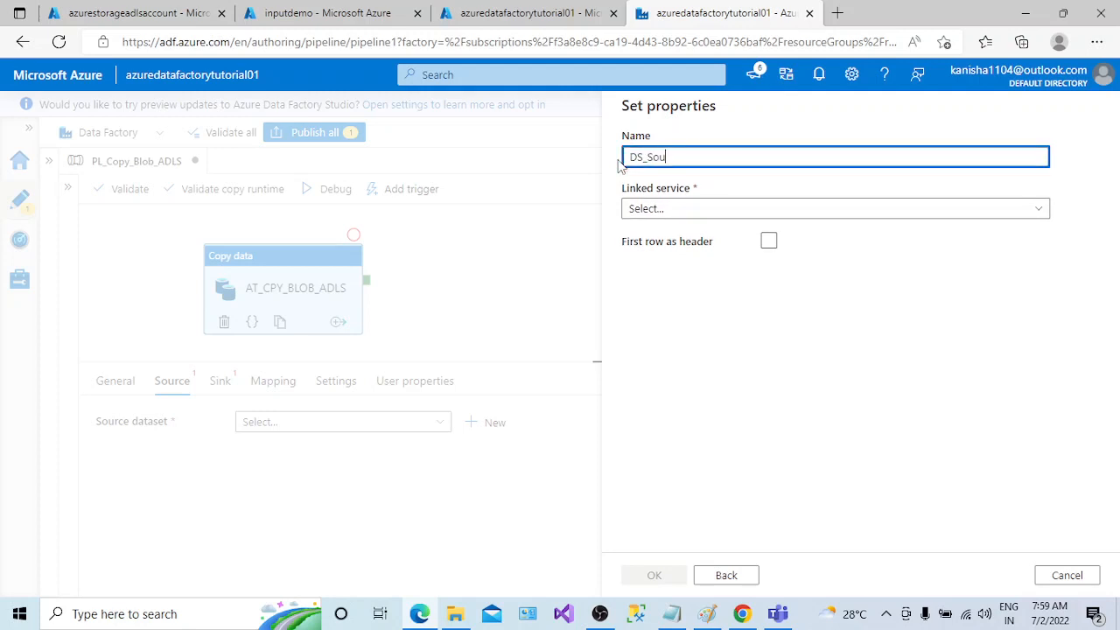
left_click(665, 210)
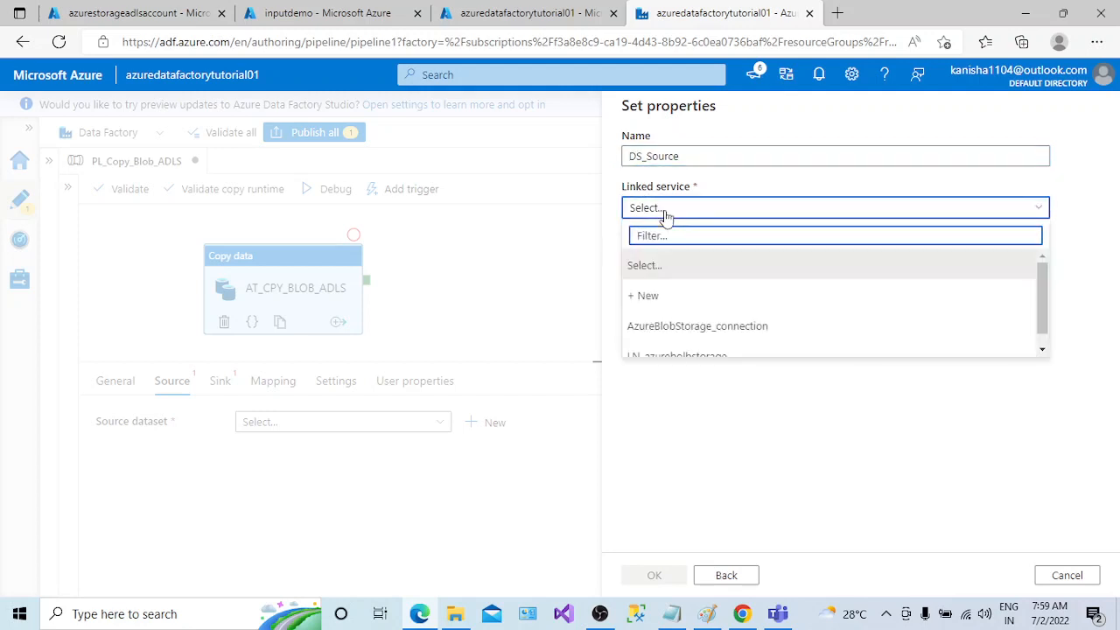
left_click(564, 266)
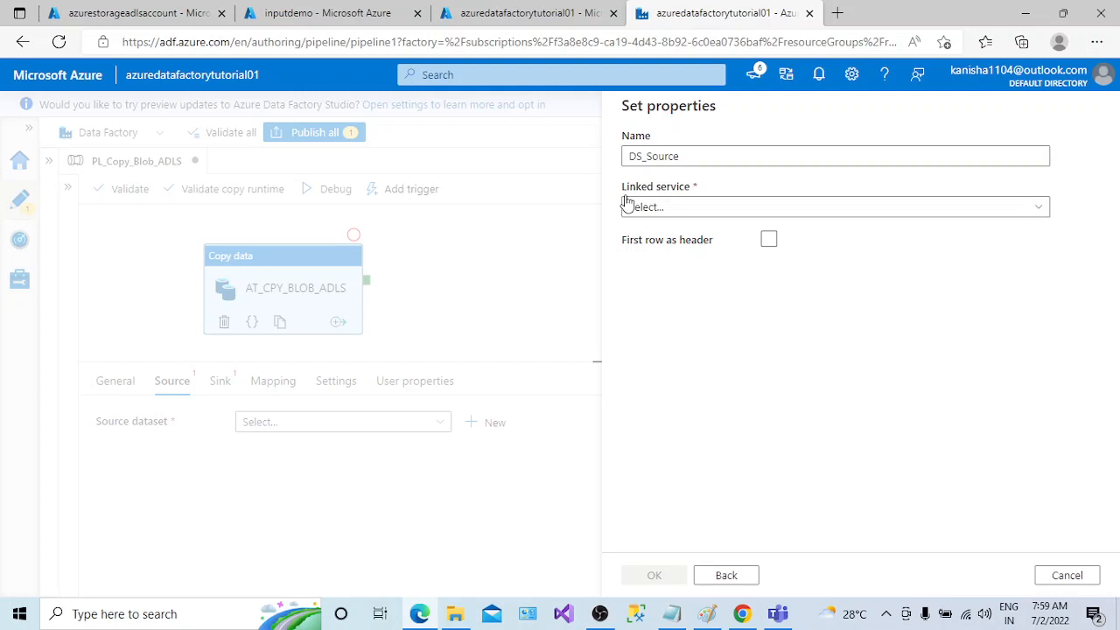
left_click(690, 207)
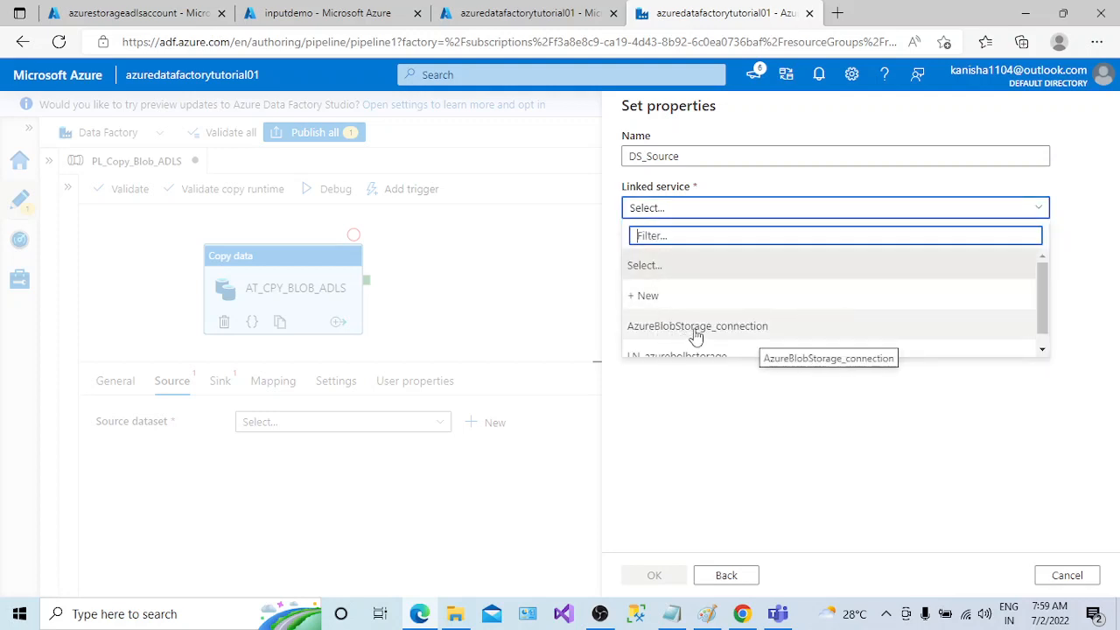
left_click(648, 296)
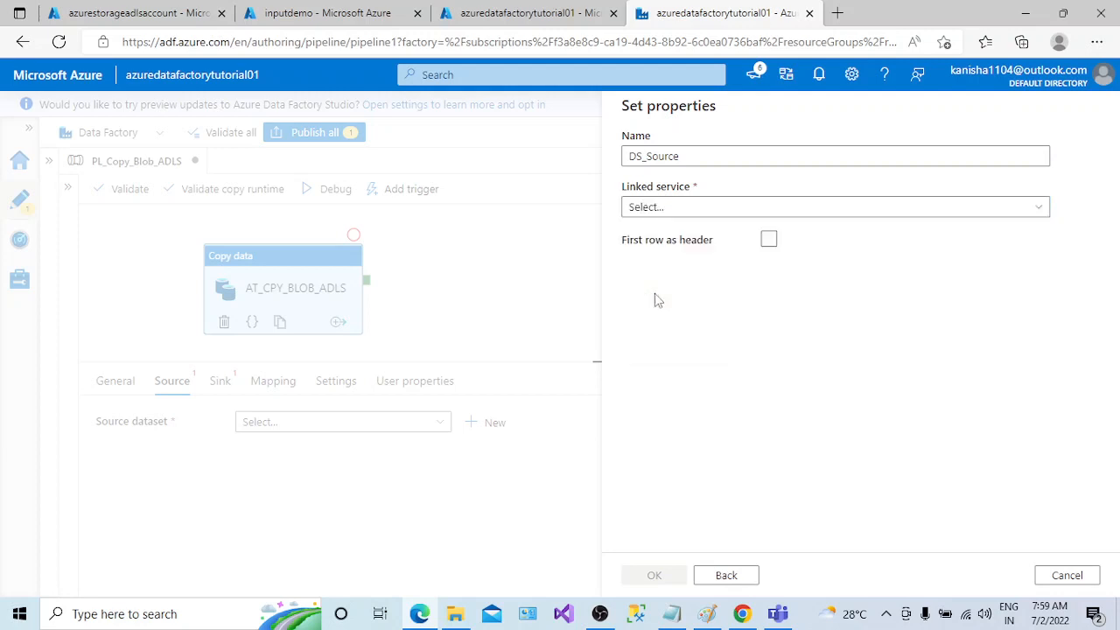
Name the linked service LN_BlobConnection and select AutoResolveIntegrationRuntime as its integration runtime
left_click_drag(726, 174, 608, 184)
type("LN_BlobCo")
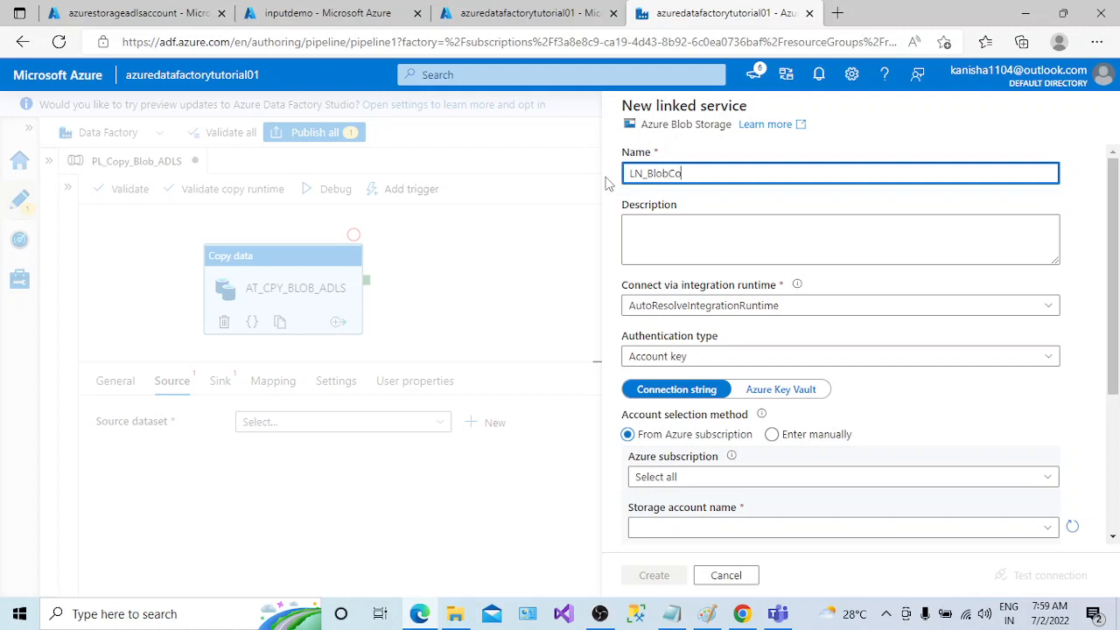
type("nnevo")
left_click(681, 224)
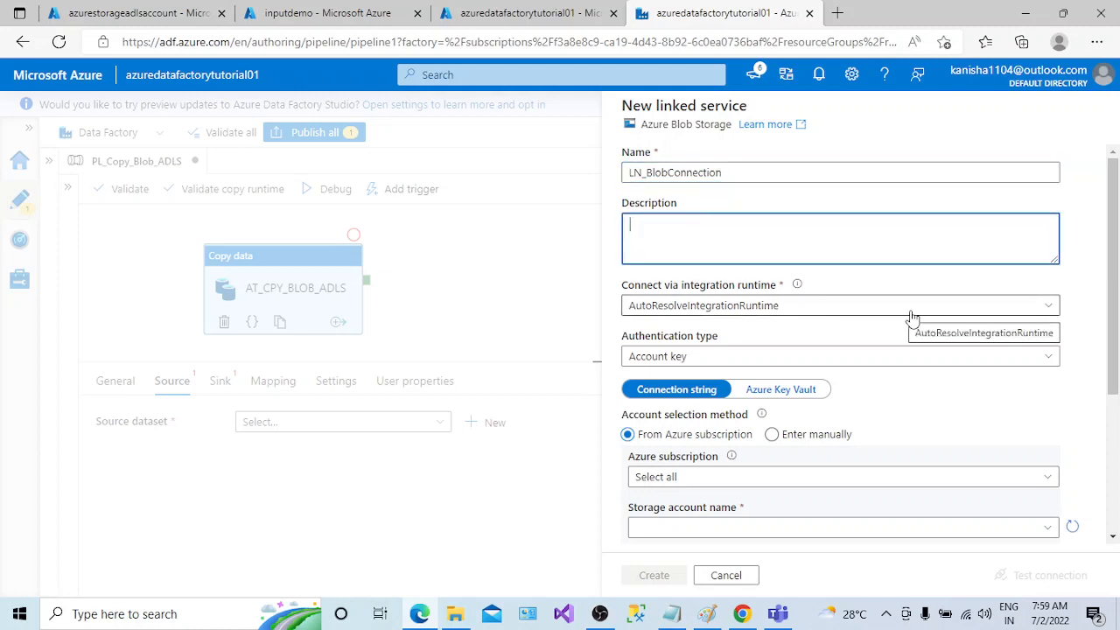
scroll(1113, 313, "down", 2)
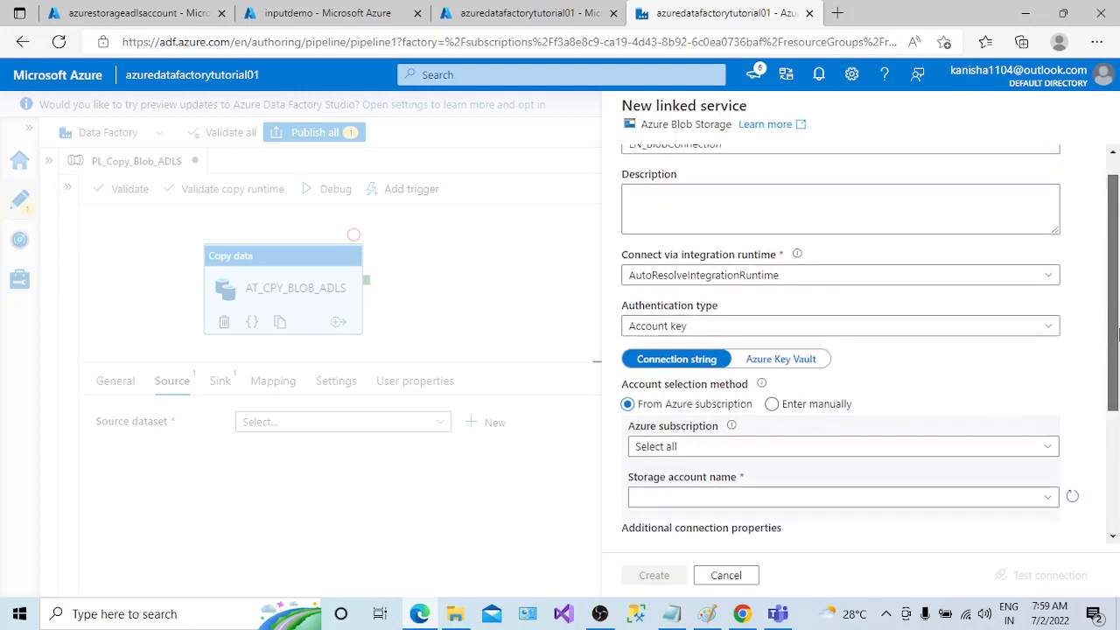
left_click(1051, 245)
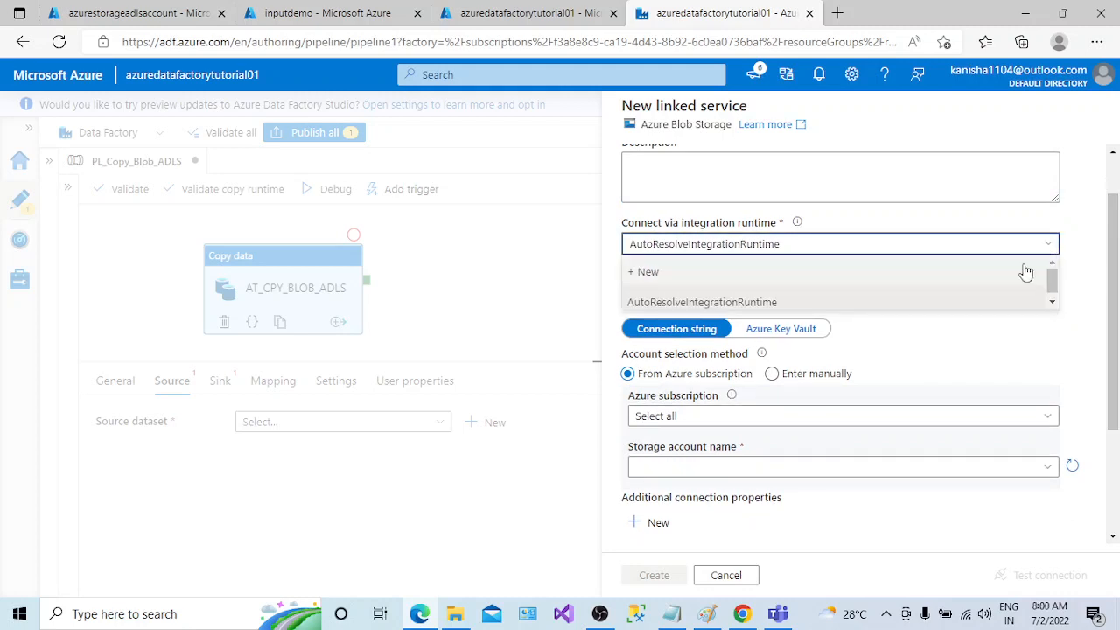
left_click(1002, 302)
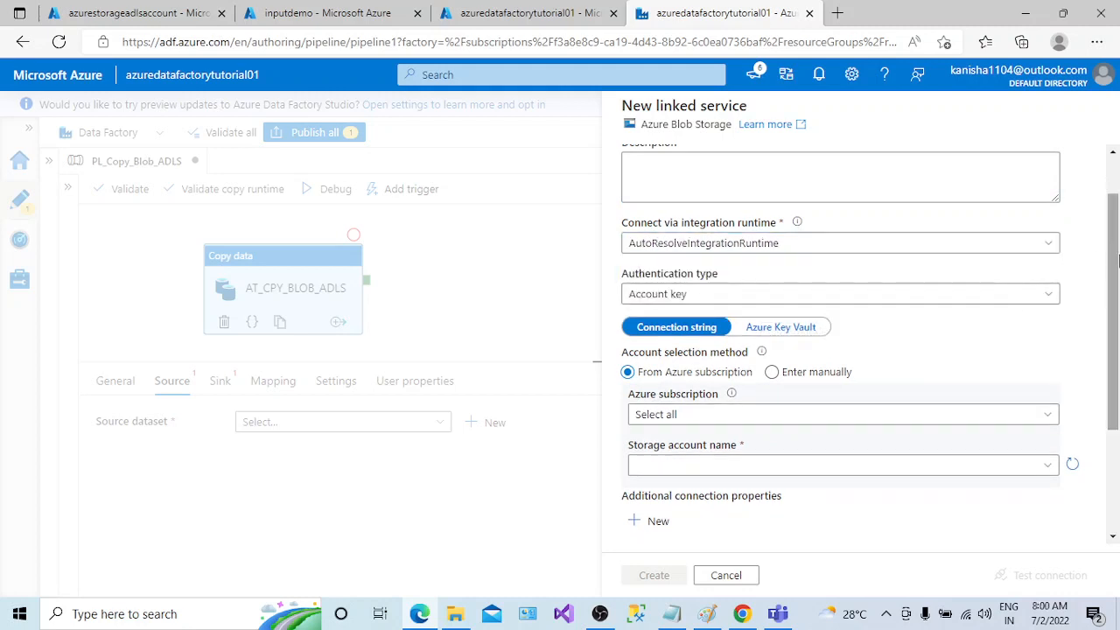
Set the linked service's Azure subscription to Azure Pass - Sponsorship and its storage account to azureblobstorageaccount0
left_click_drag(1116, 261, 1116, 271)
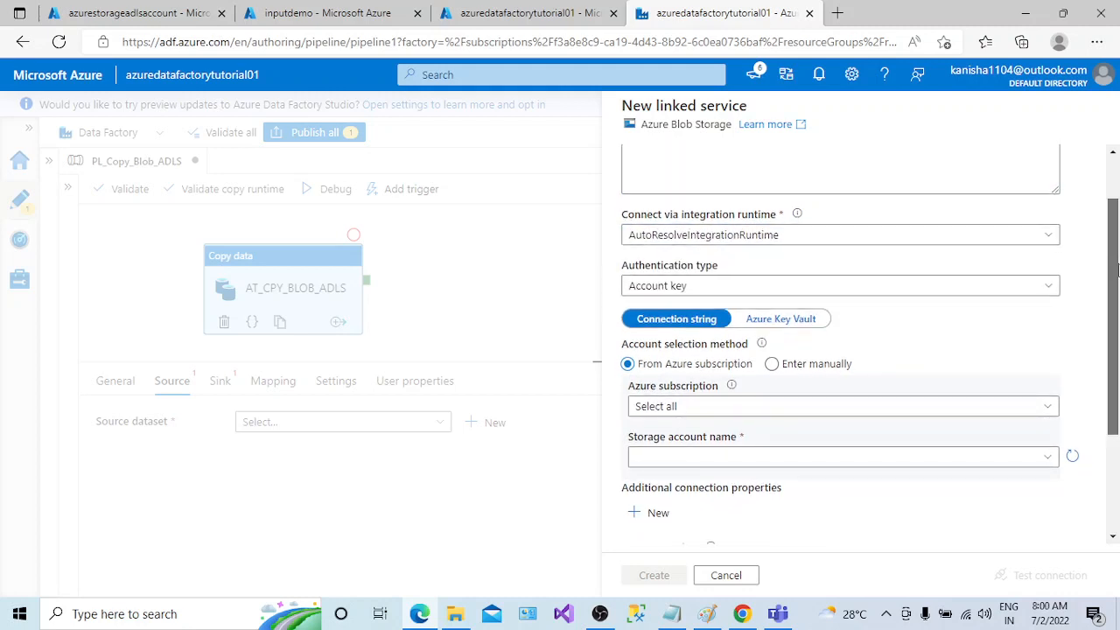
left_click(714, 408)
left_click(688, 466)
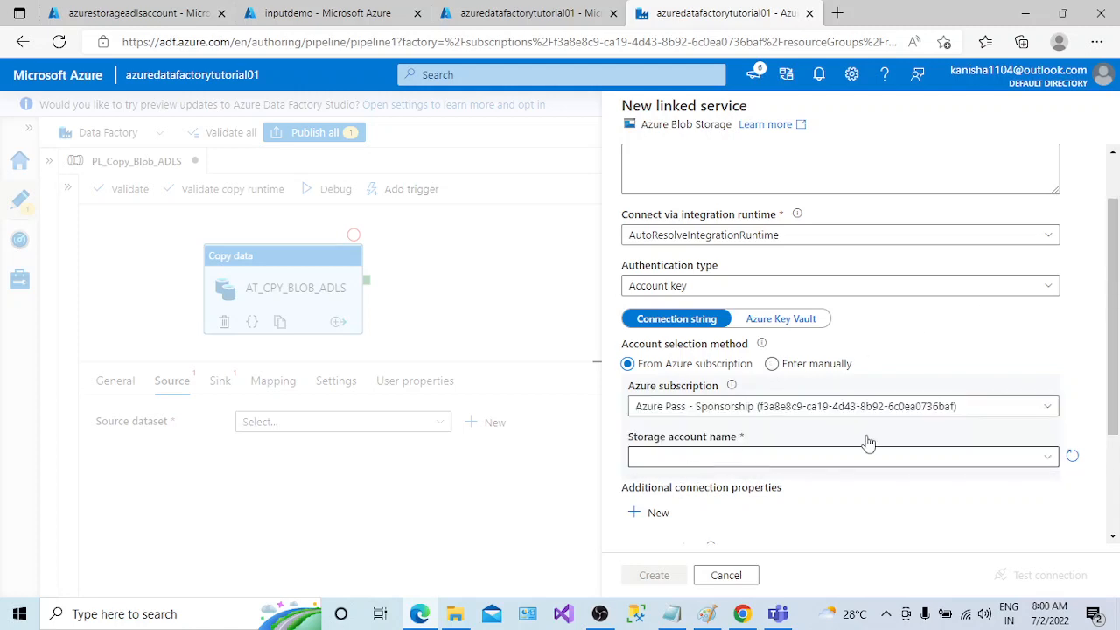
scroll(1080, 429, "down", 1)
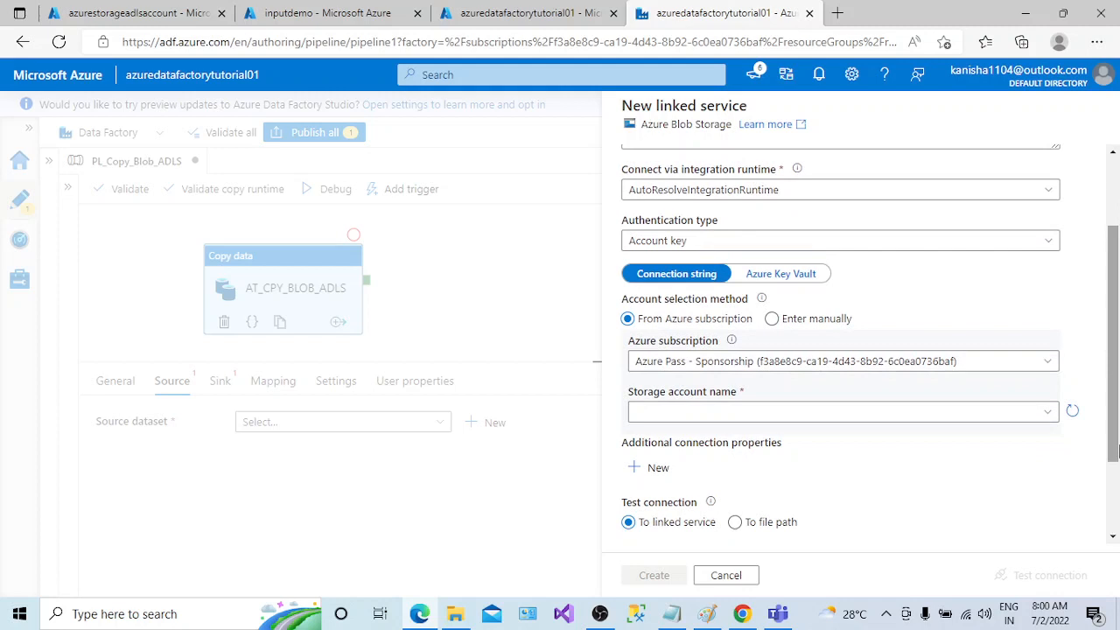
left_click(960, 418)
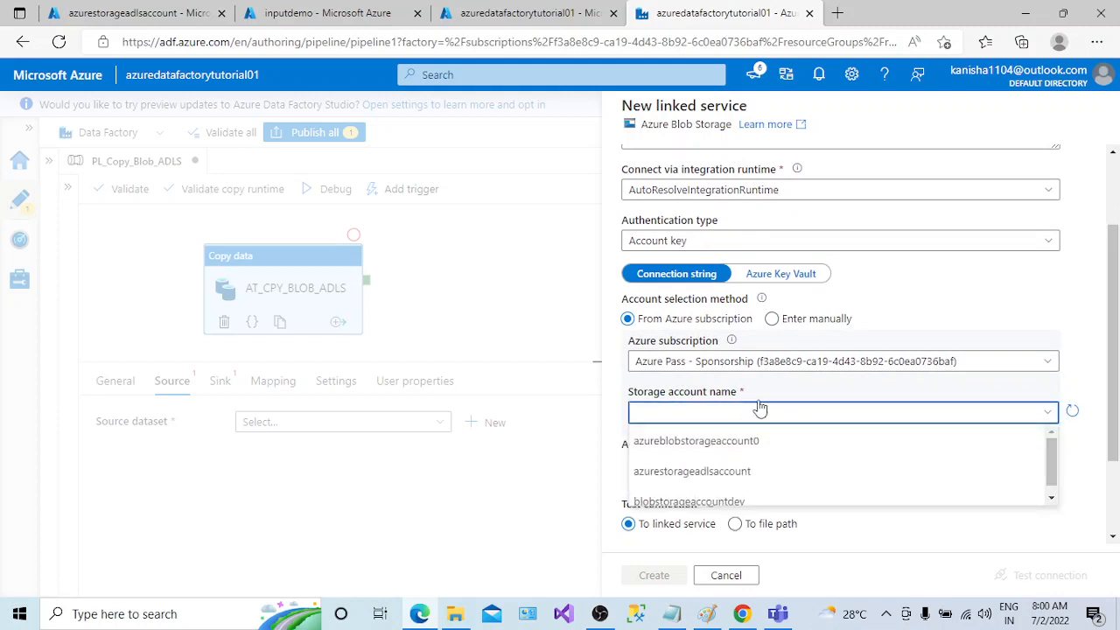
left_click(335, 7)
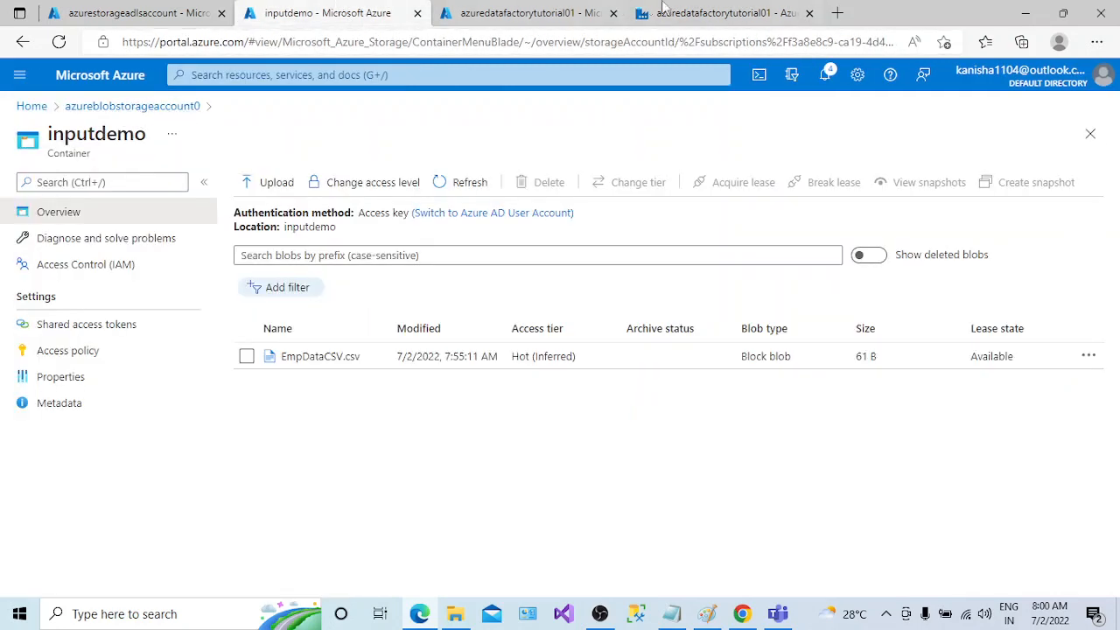
left_click(722, 13)
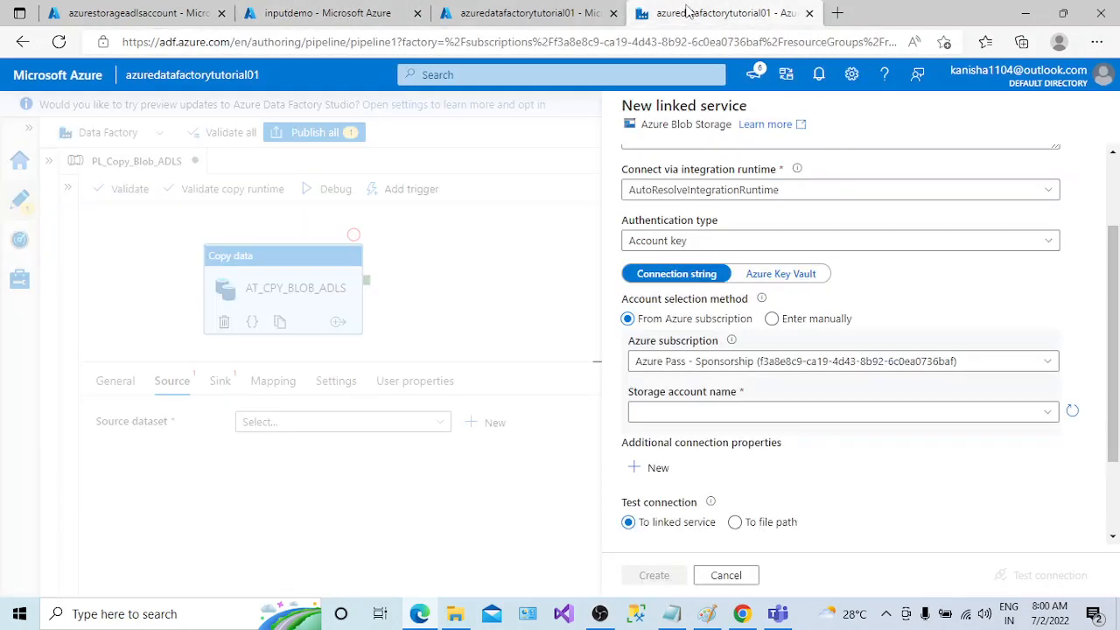
left_click(1041, 412)
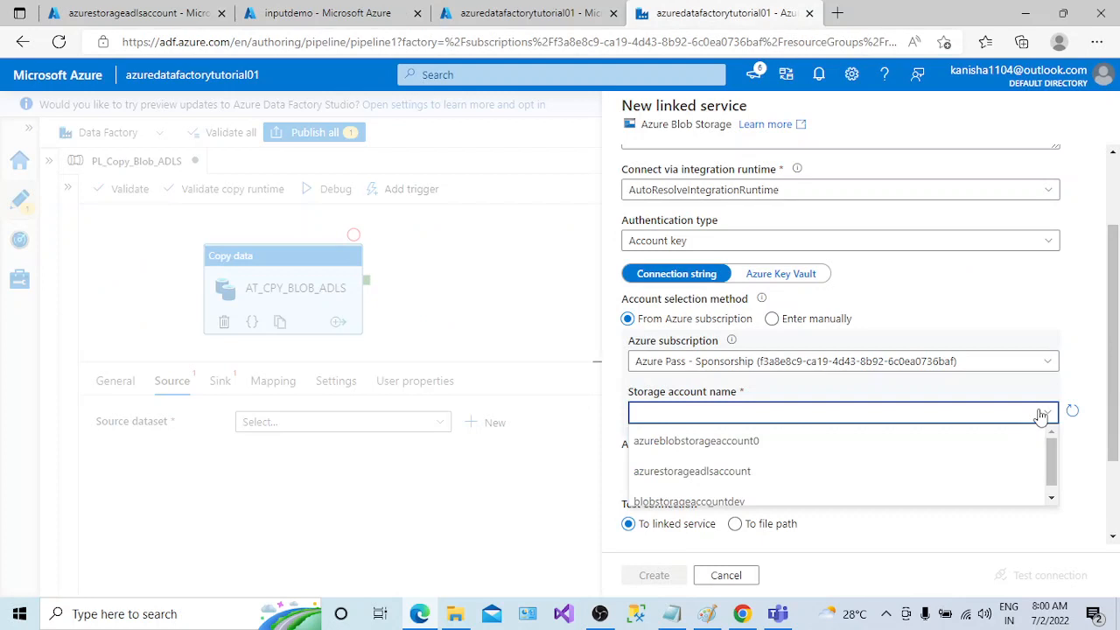
left_click(700, 442)
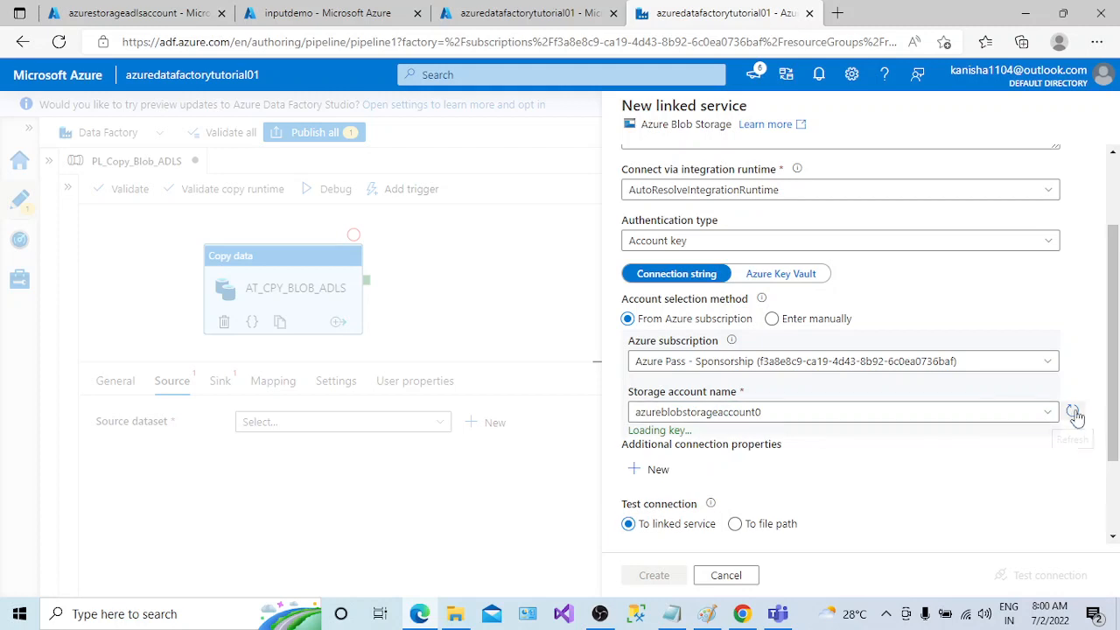
Test the new linked service's connection to the Blob Storage account
left_click_drag(1114, 414, 1114, 484)
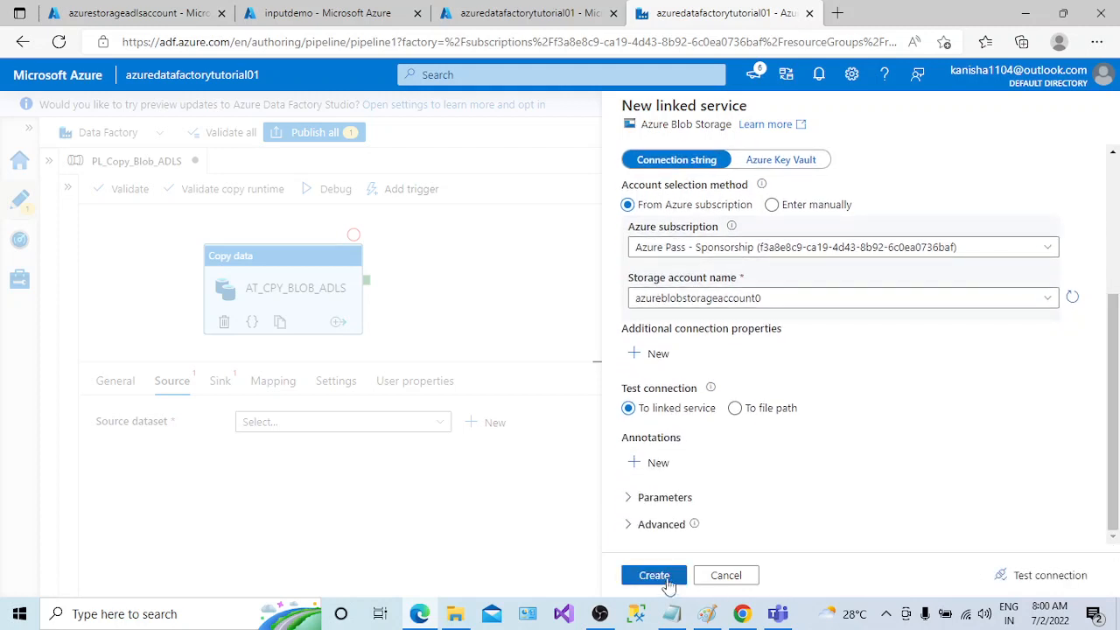
left_click(1031, 579)
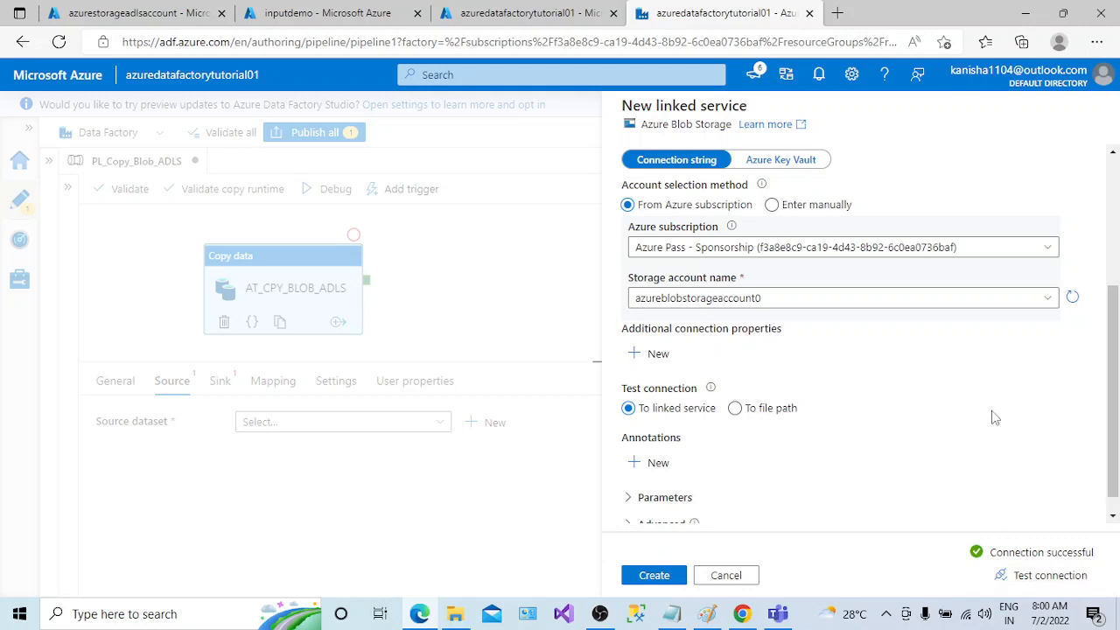
Create the linked service and set the DS_Source file path to EmpDataCSV.csv in the inputdemo container
left_click(674, 580)
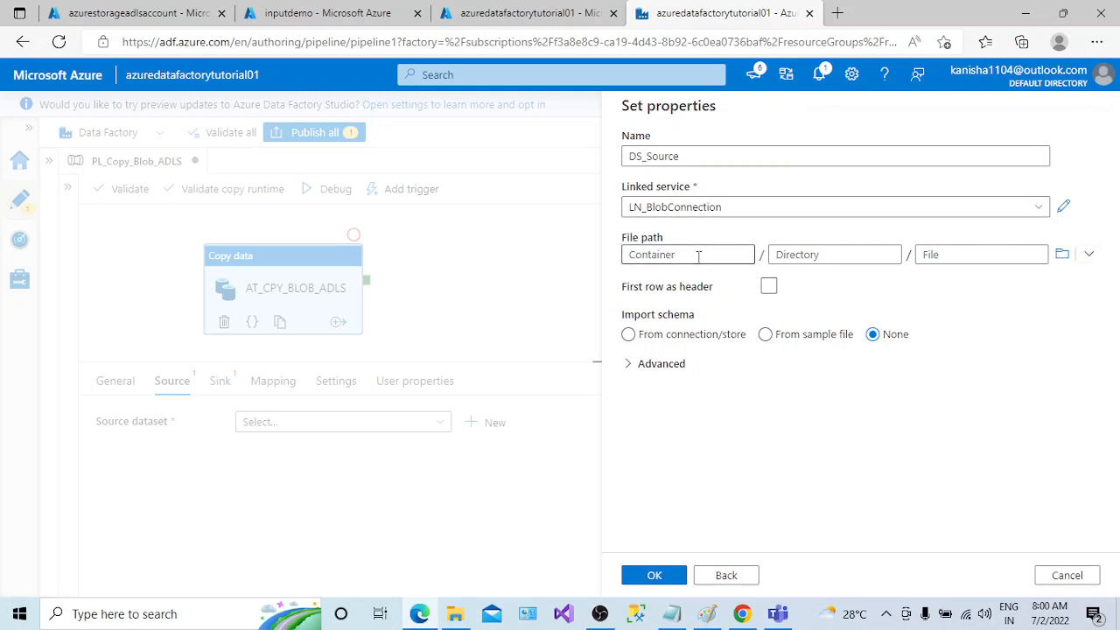
left_click(1090, 255)
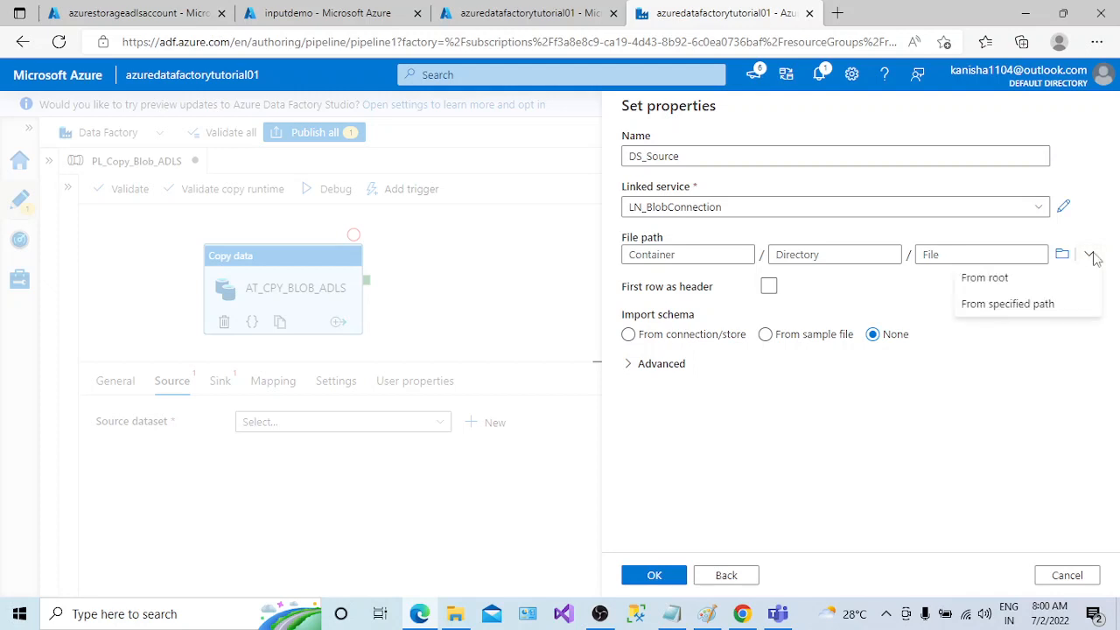
left_click(998, 307)
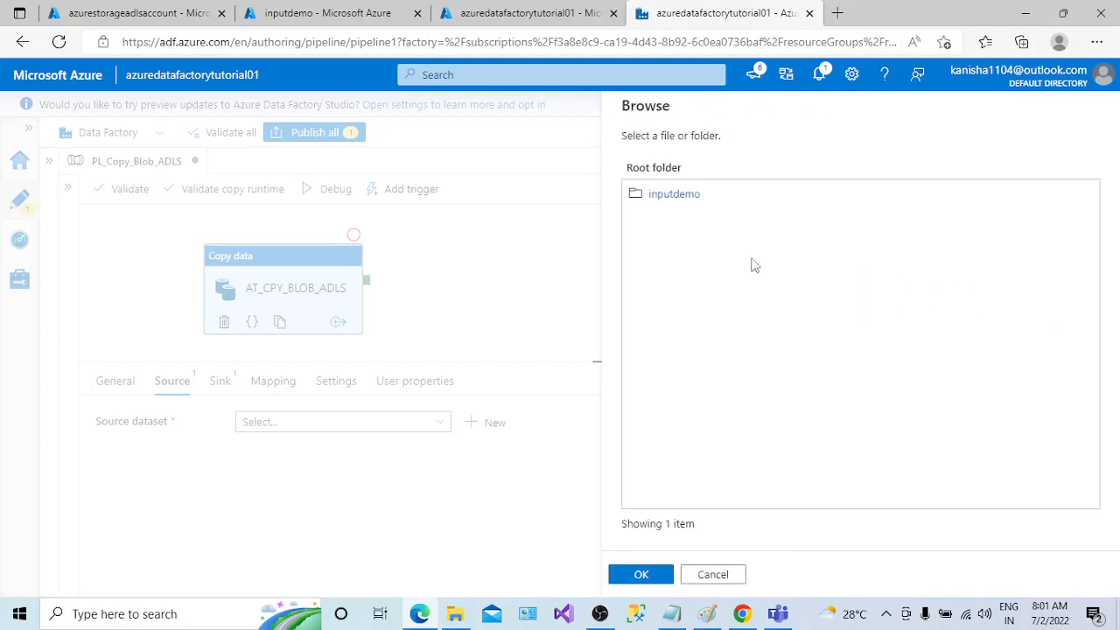
left_click(665, 196)
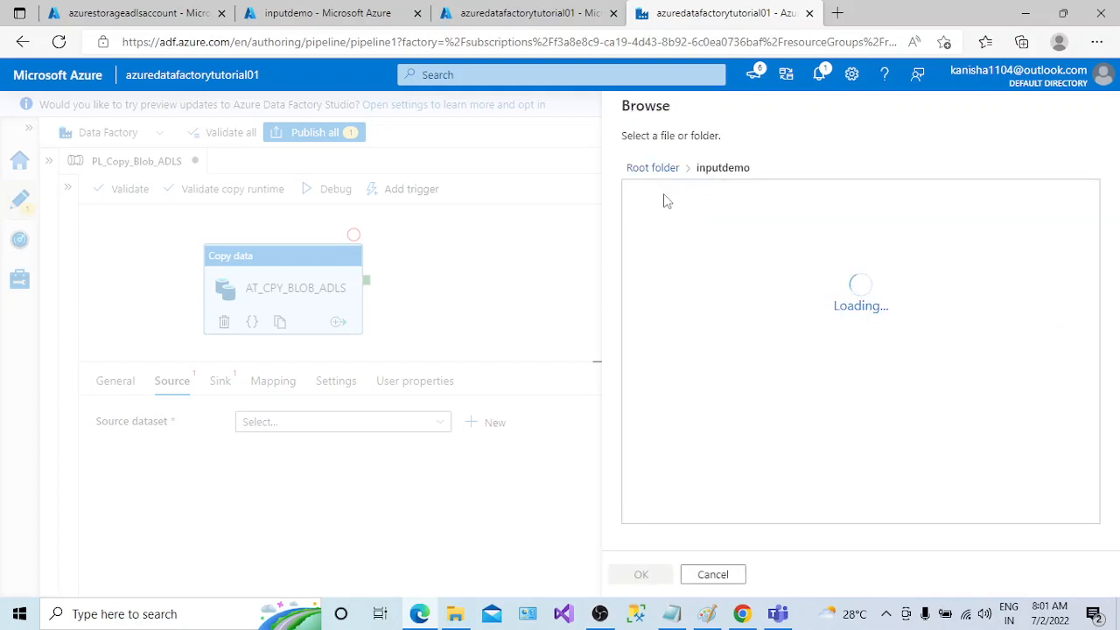
left_click(664, 198)
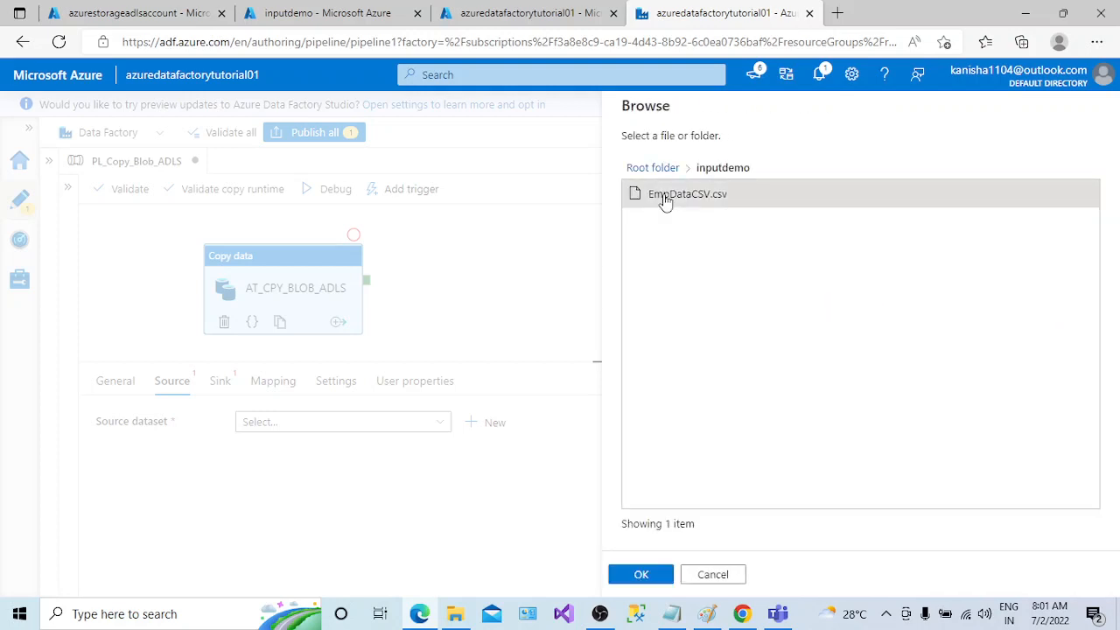
left_click(640, 575)
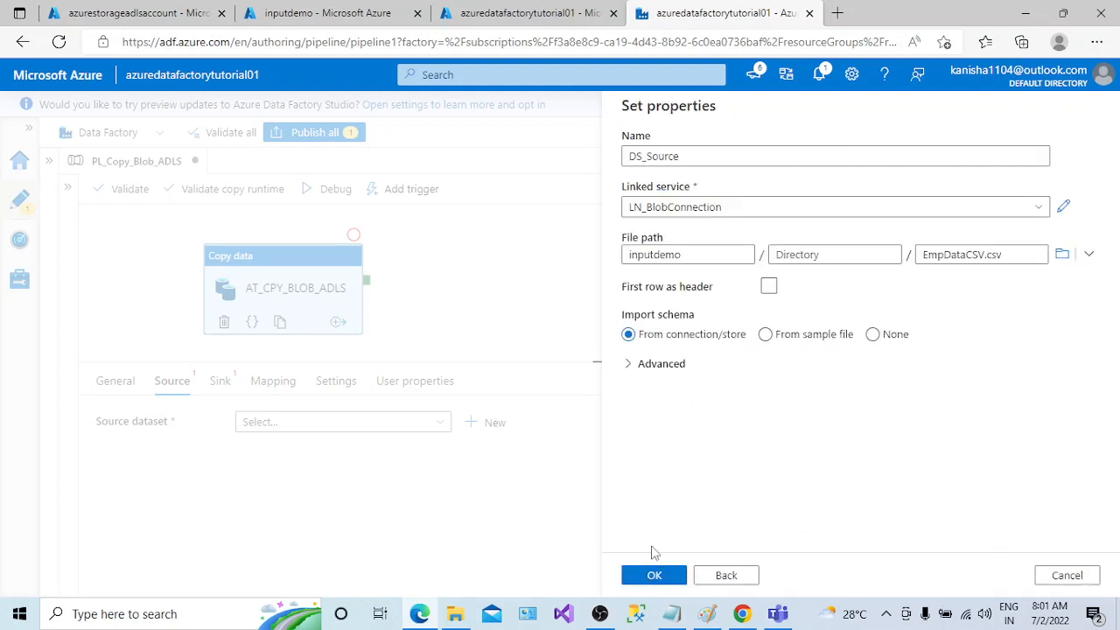
left_click(645, 581)
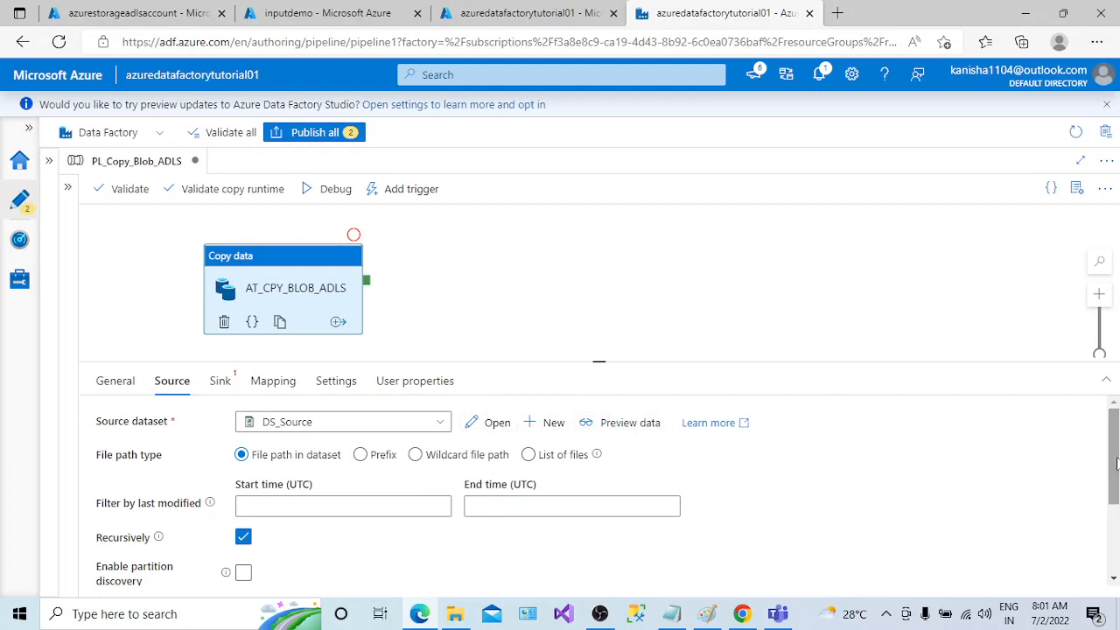
Review the copy activity's source settings and turn off the Recursively option
left_click_drag(1116, 462, 1115, 524)
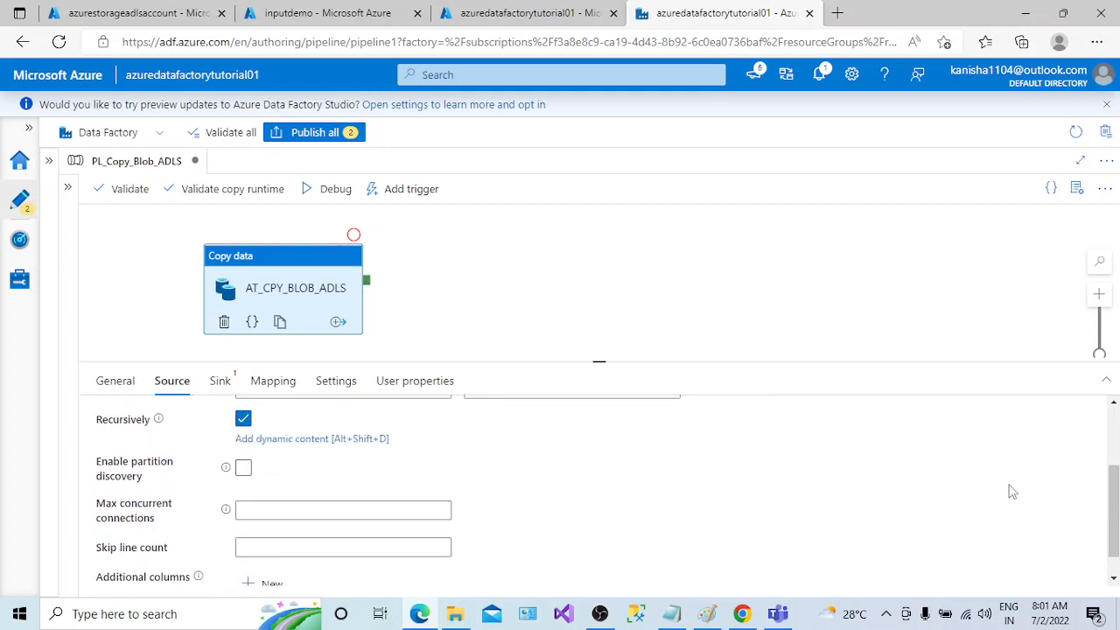
left_click_drag(1115, 522, 1112, 474)
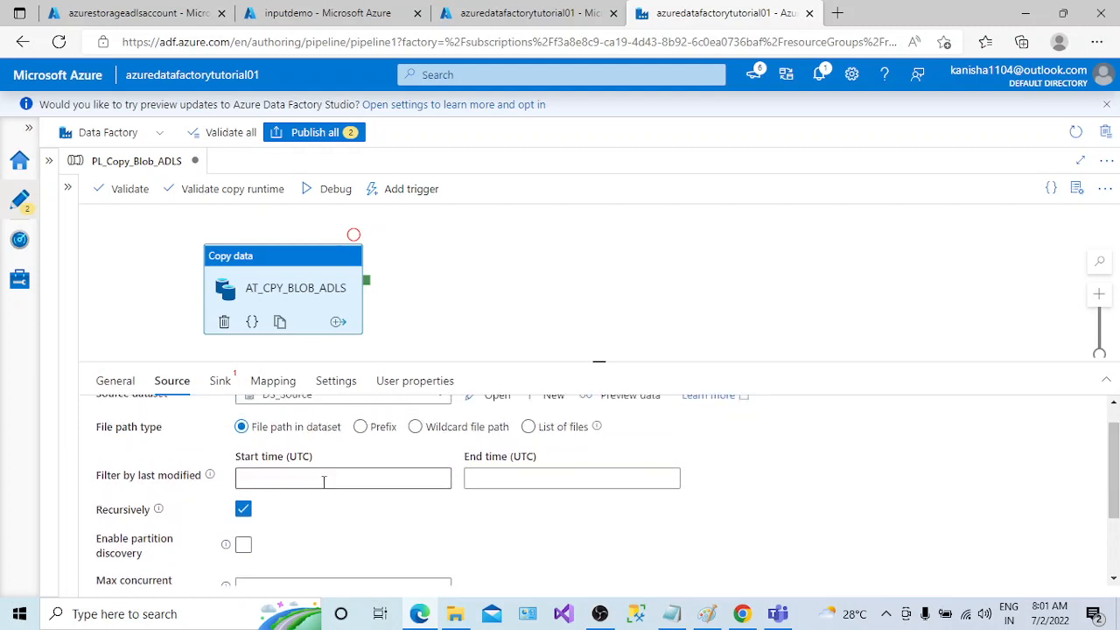
left_click(244, 513)
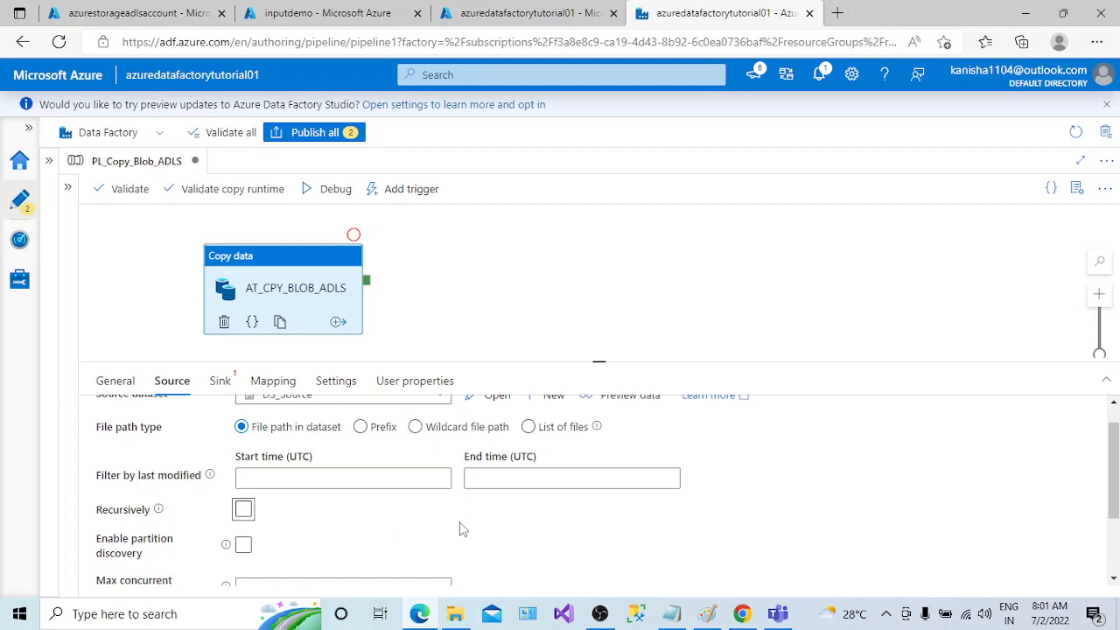
Start creating a new sink dataset for the AT_CPY_BLOB_ADLS copy activity
left_click(220, 385)
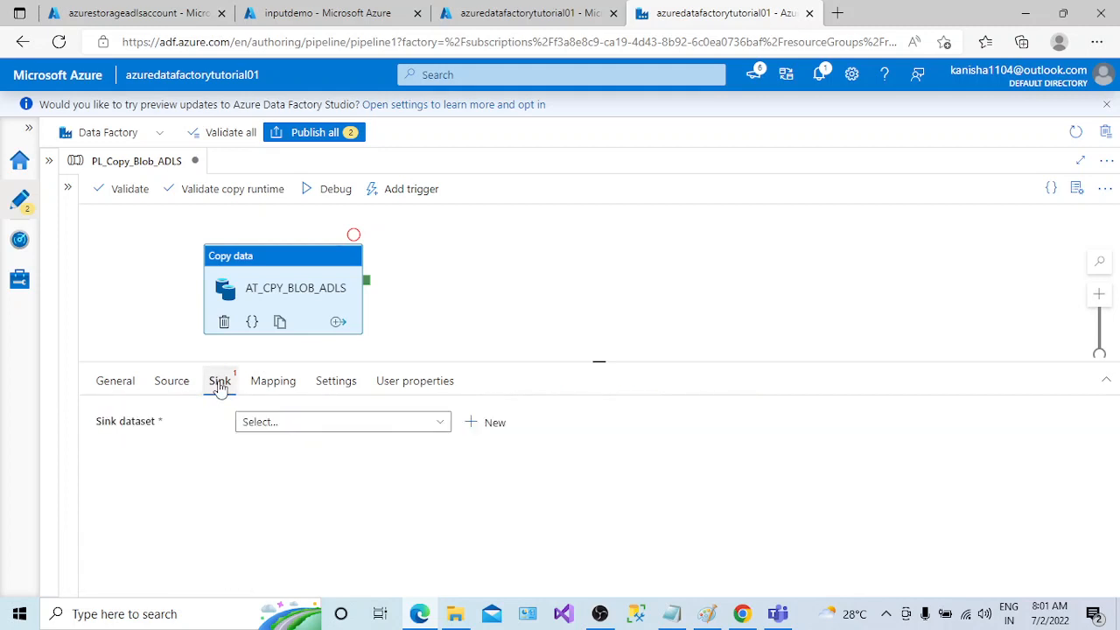
left_click(495, 423)
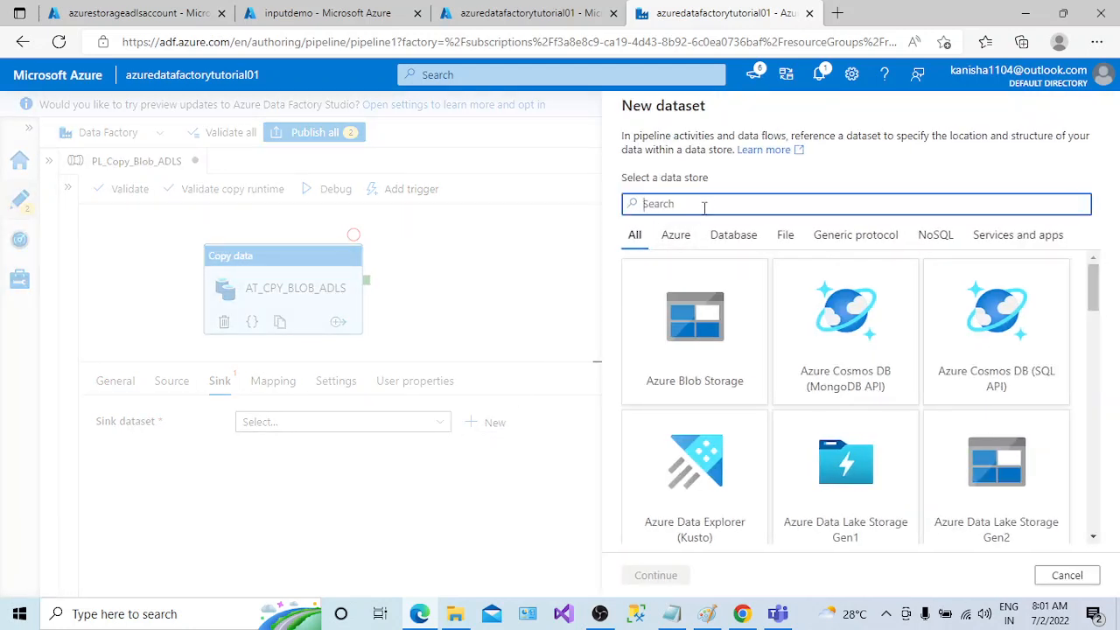
type("blo")
type("a")
type("d")
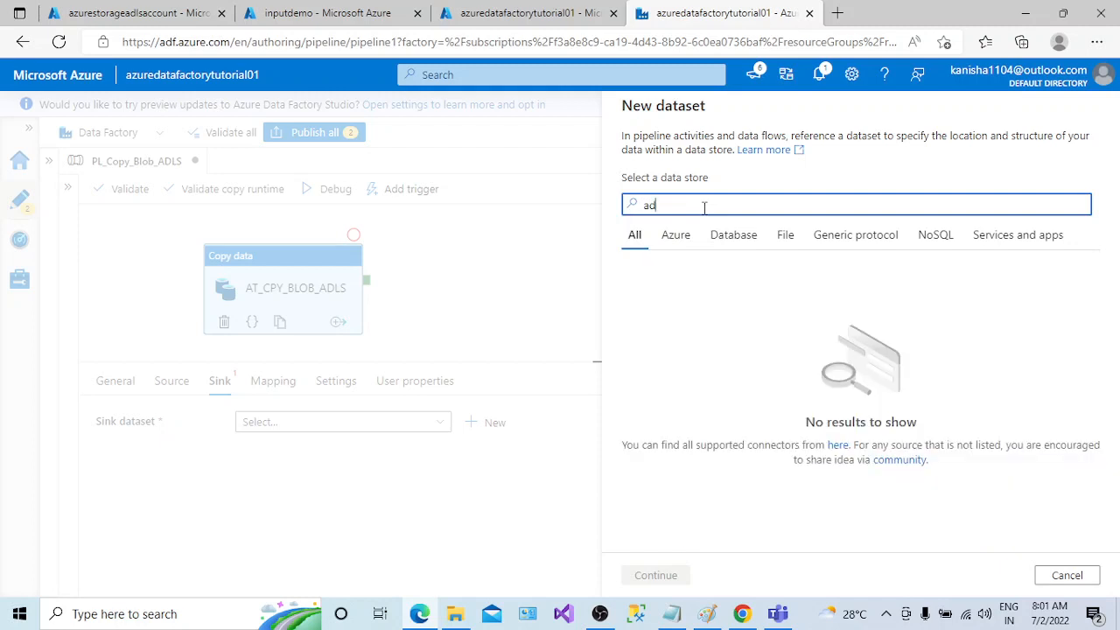
key("BackSpace")
key("BackSpace")
type("b")
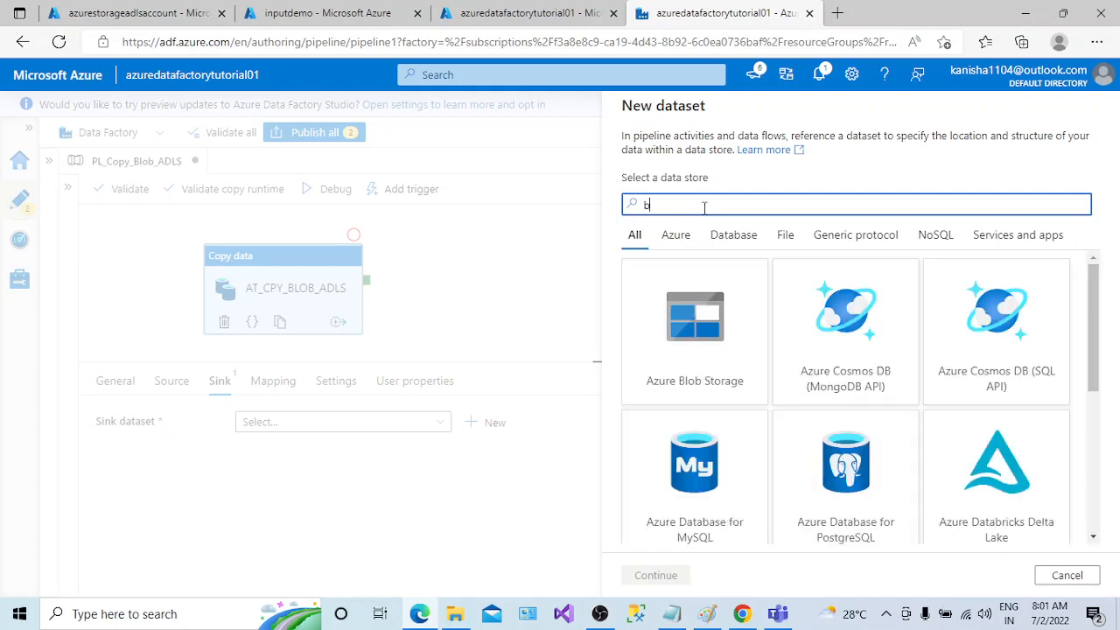
left_click(748, 326)
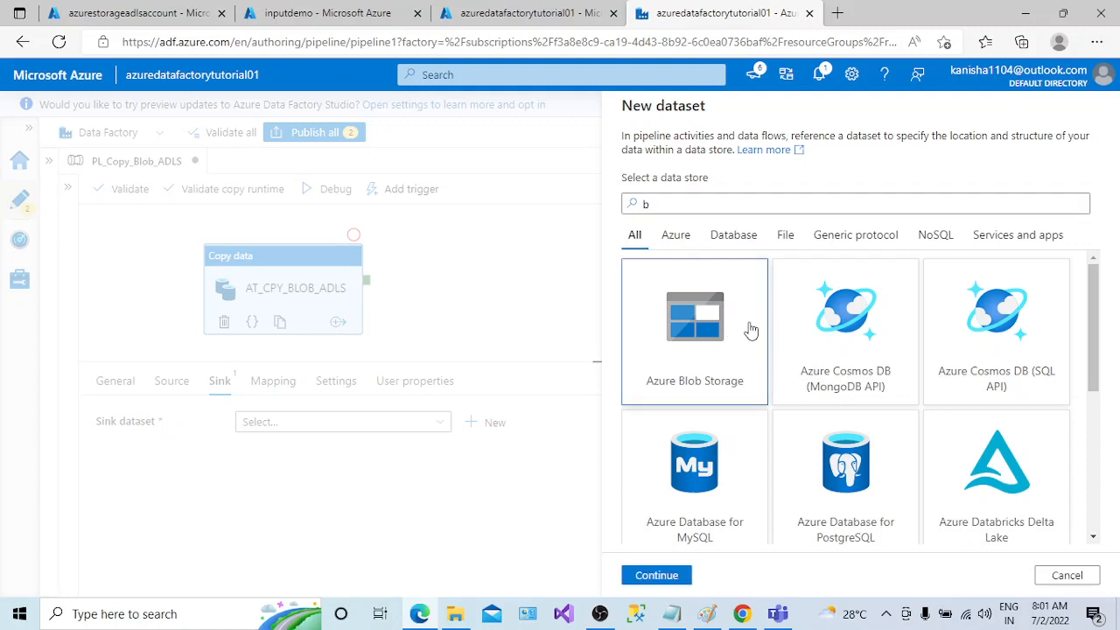
Search the data stores for "storag" and select Azure Data Lake Storage Gen2 for the sink dataset
left_click(885, 617)
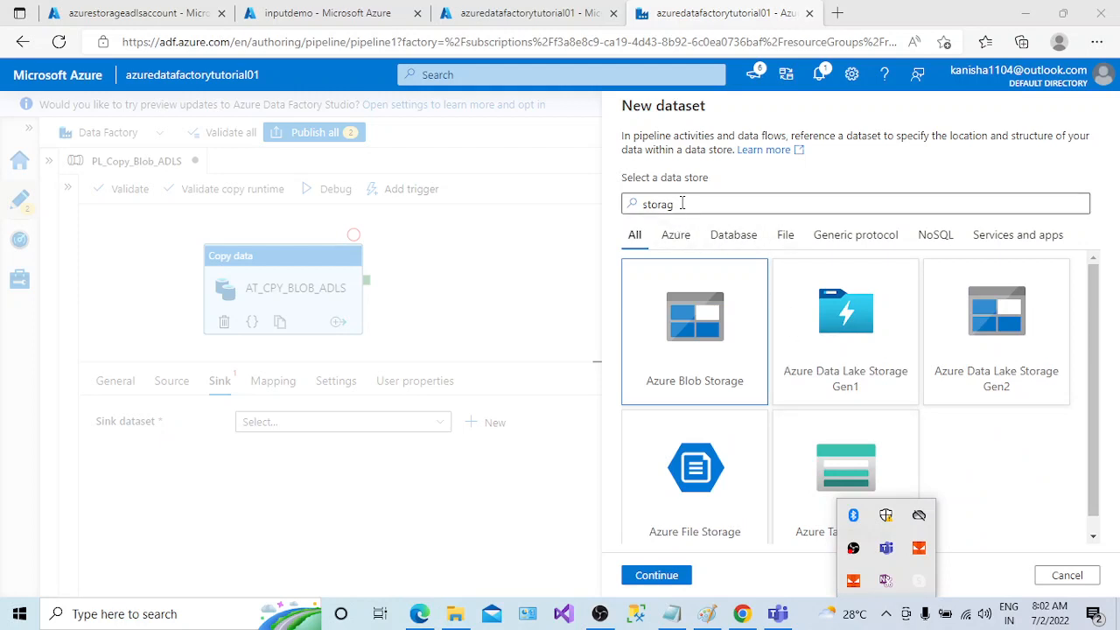
left_click(681, 203)
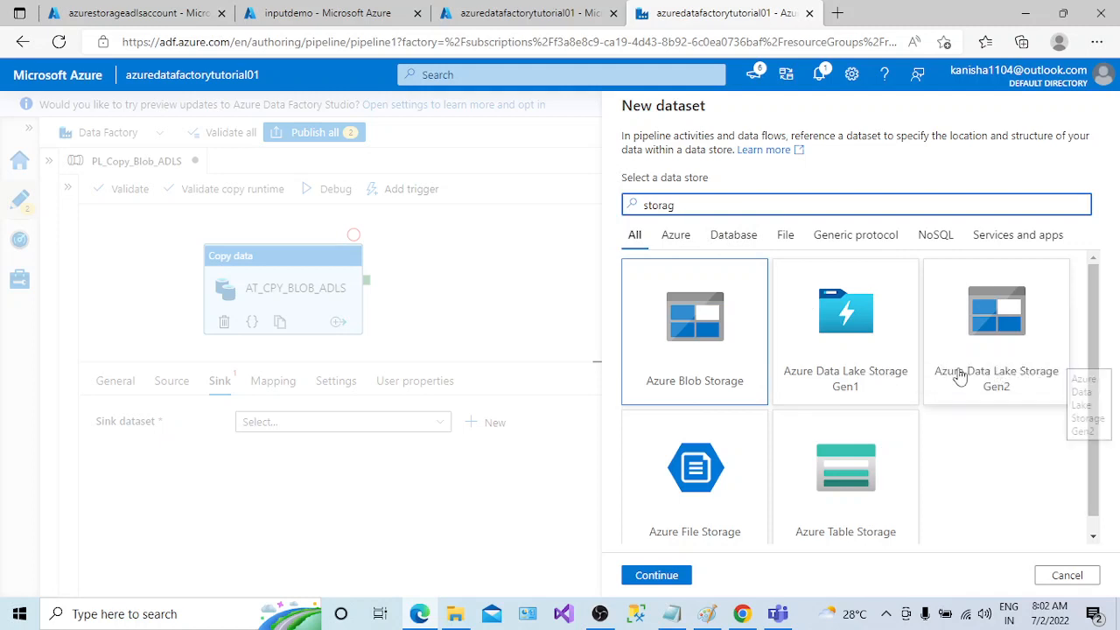
left_click(1041, 354)
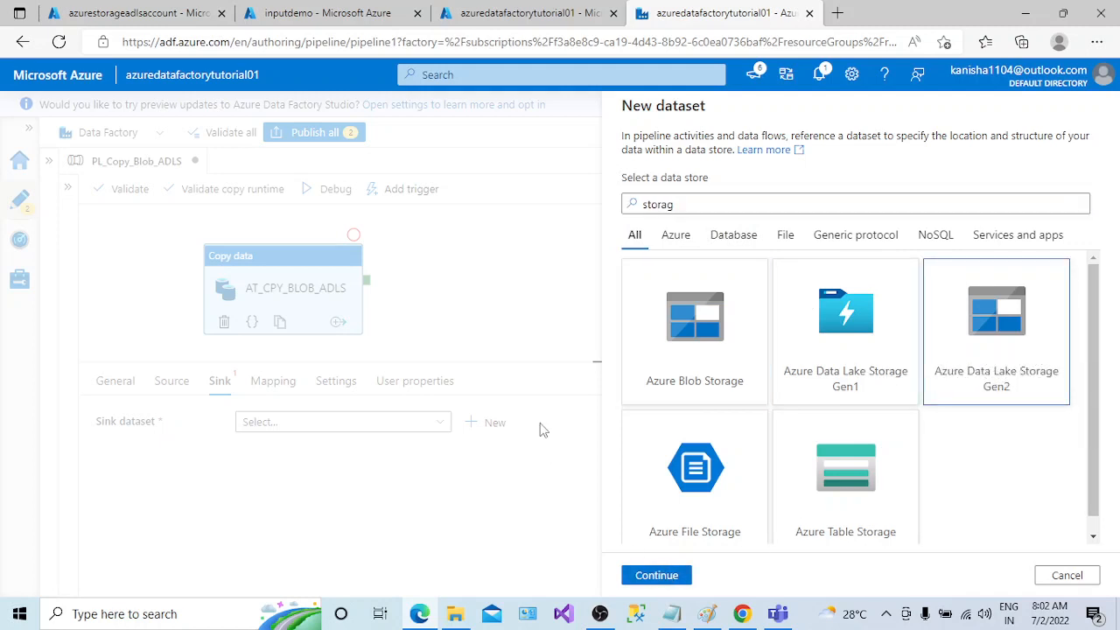
Check the overview properties of azurestorageadlsaccount in the Azure portal, and return to the new dataset in Data Factory
left_click(165, 19)
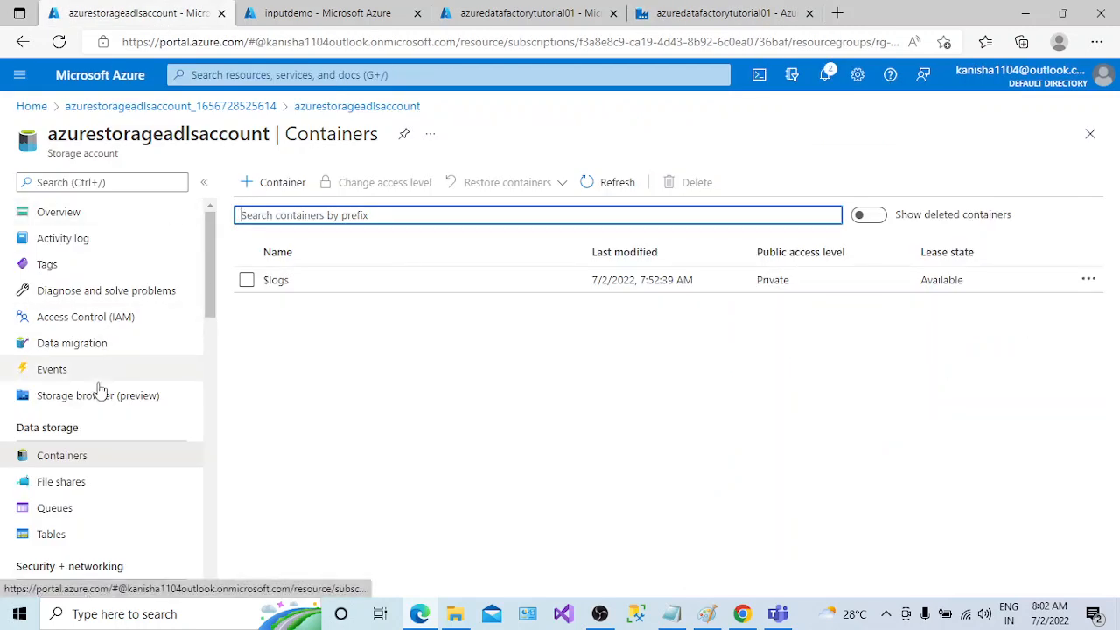
left_click(68, 212)
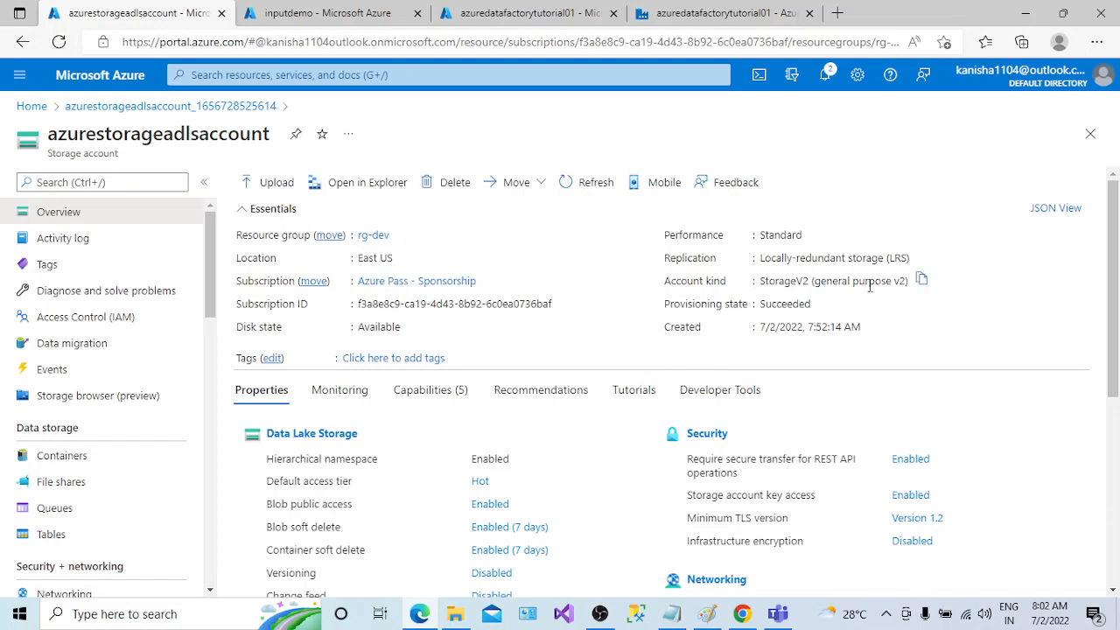
left_click(726, 13)
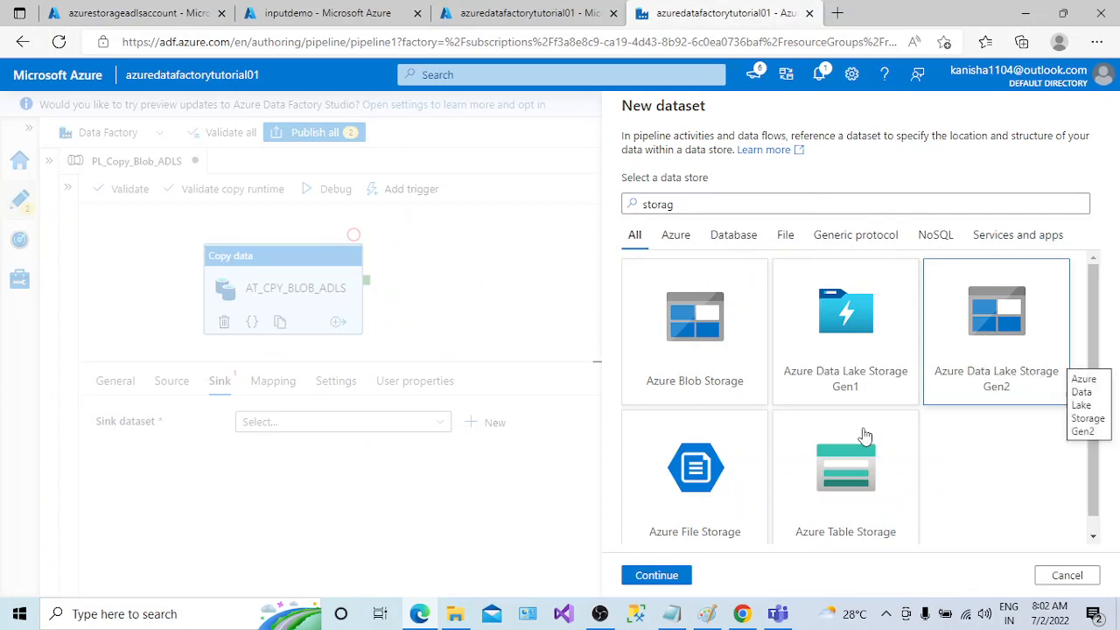
Choose the DelimitedText format for the sink dataset and name it DS_Dest_ADLS
left_click(673, 576)
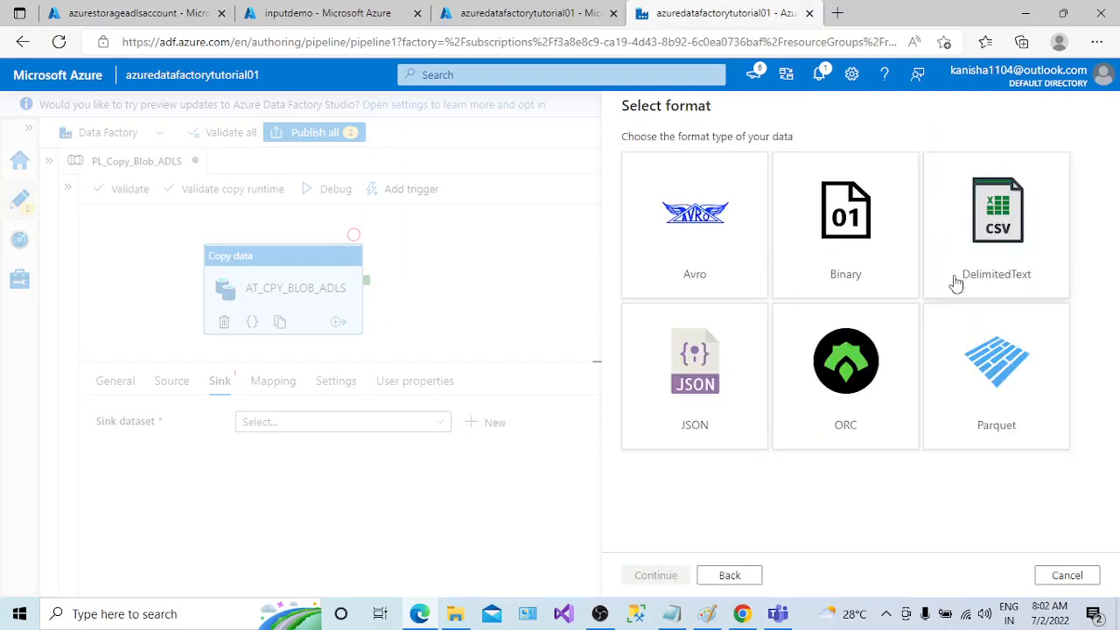
left_click(968, 272)
left_click(656, 576)
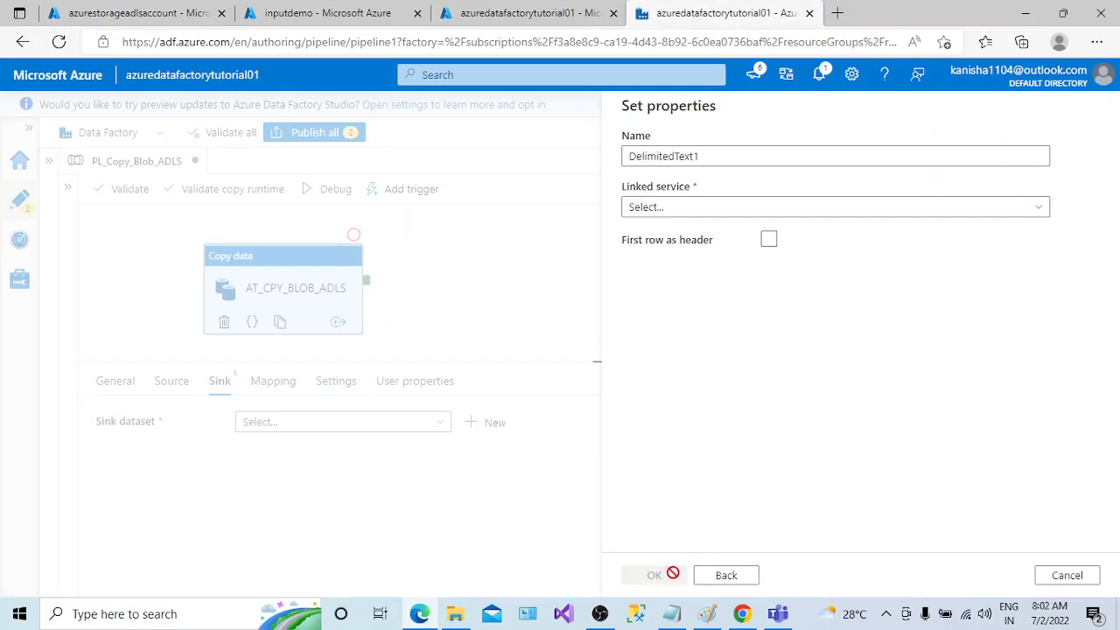
left_click(707, 151)
left_click_drag(707, 151, 627, 178)
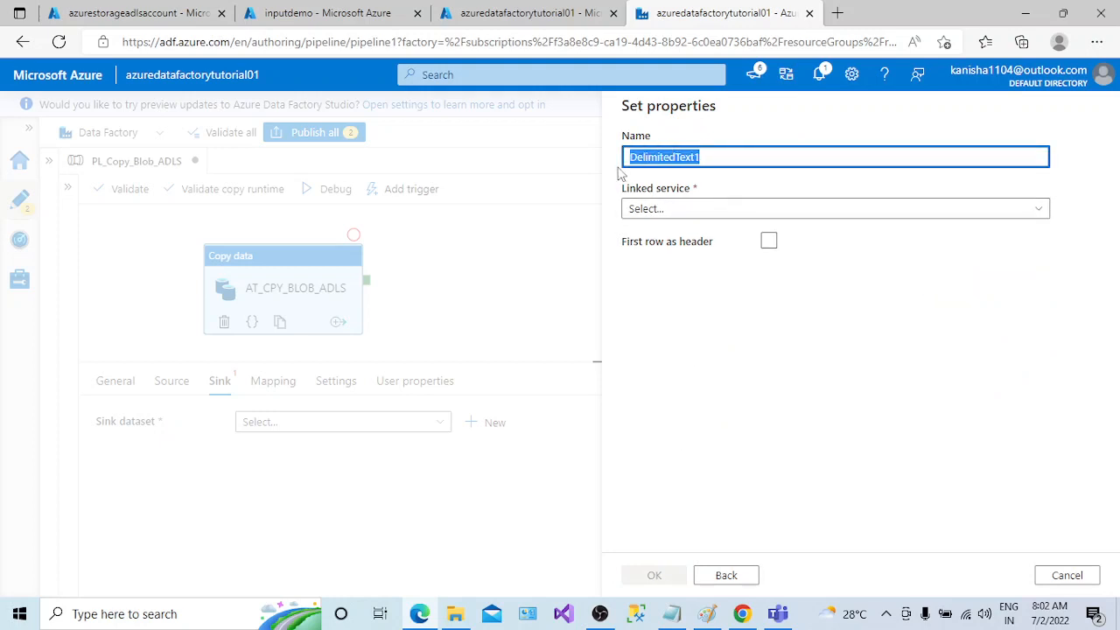
type("DS_Dest_ADLS")
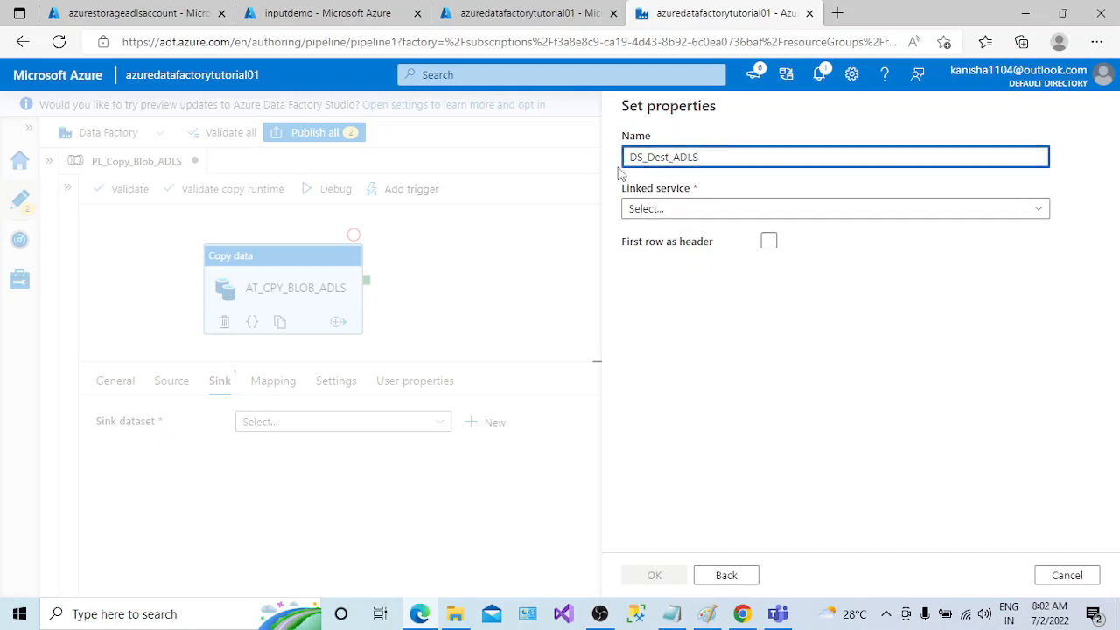
Start a new linked service for the sink dataset and name it LN_ADLS
left_click(685, 210)
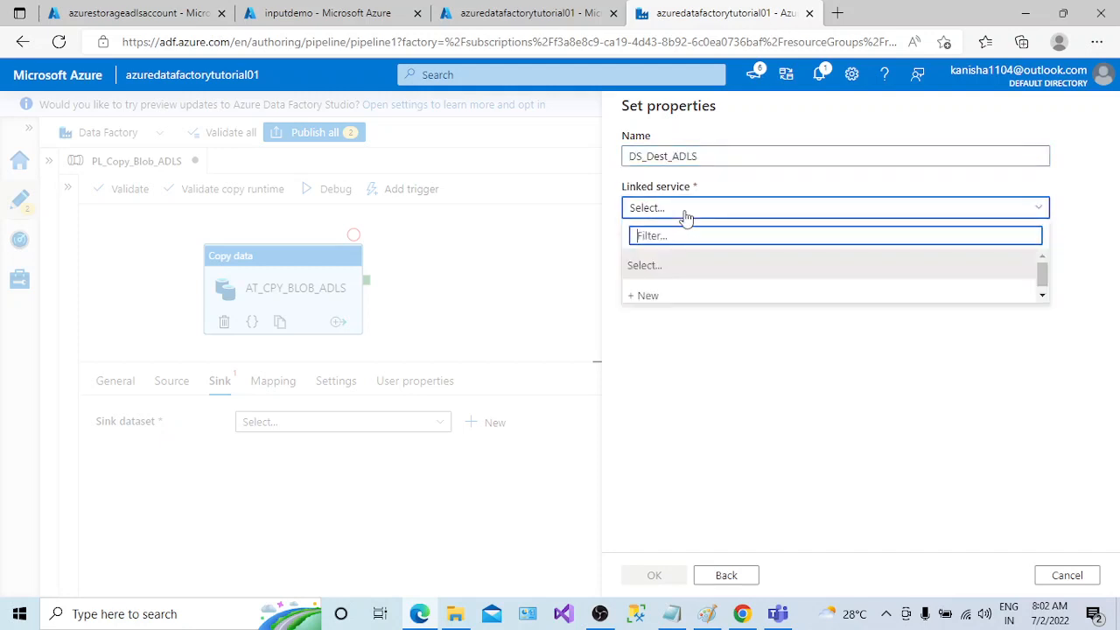
left_click(644, 294)
left_click_drag(742, 172, 631, 172)
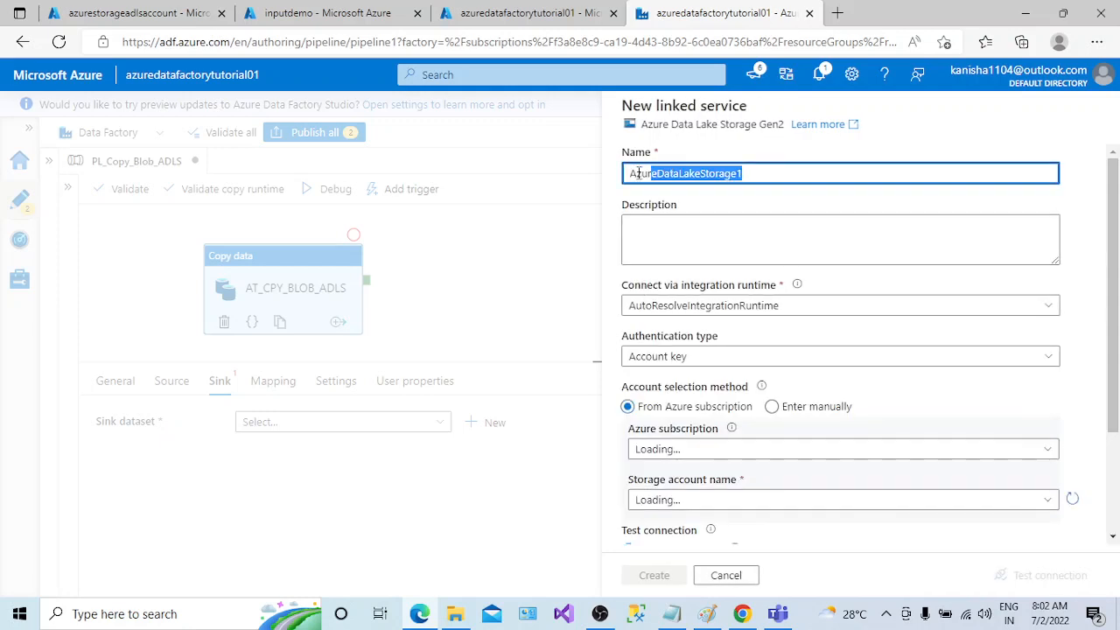
key("BackSpace")
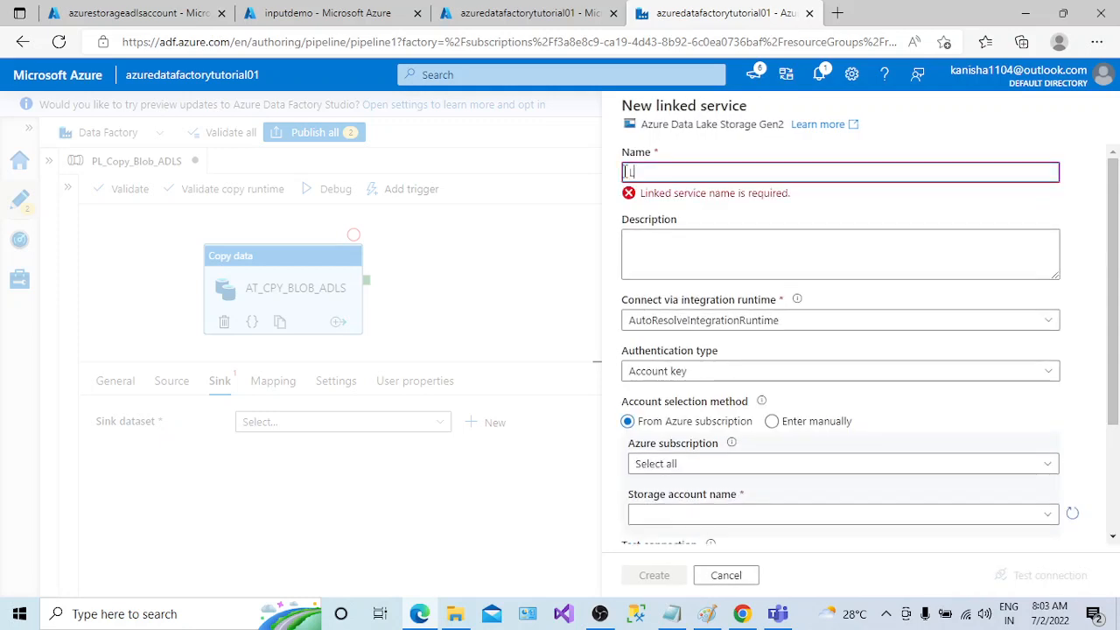
type("LN_ADLS")
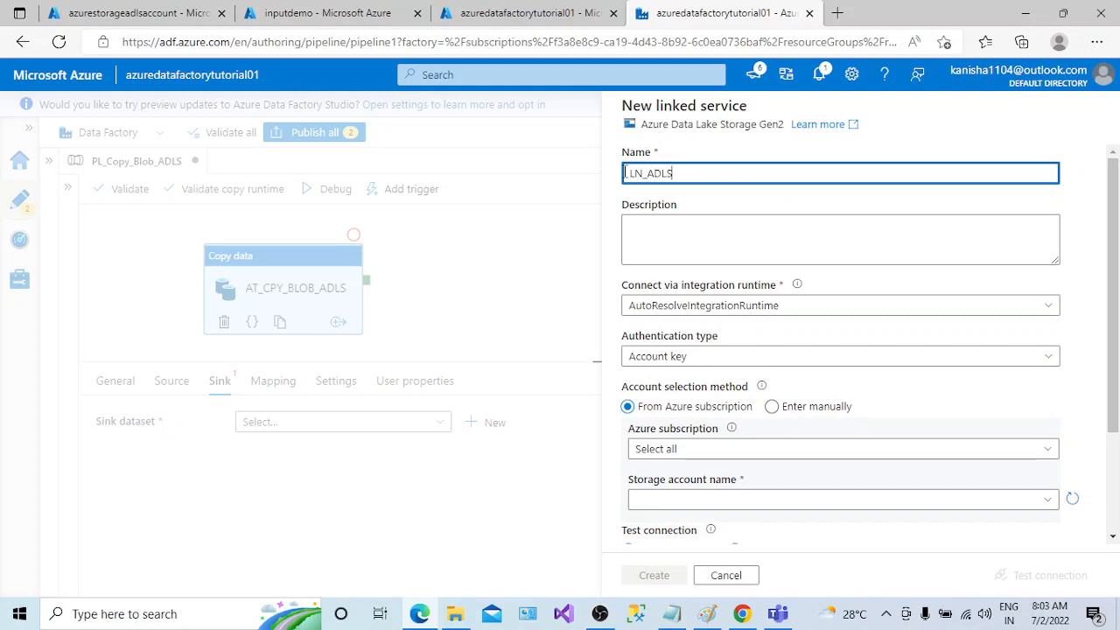
left_click(700, 250)
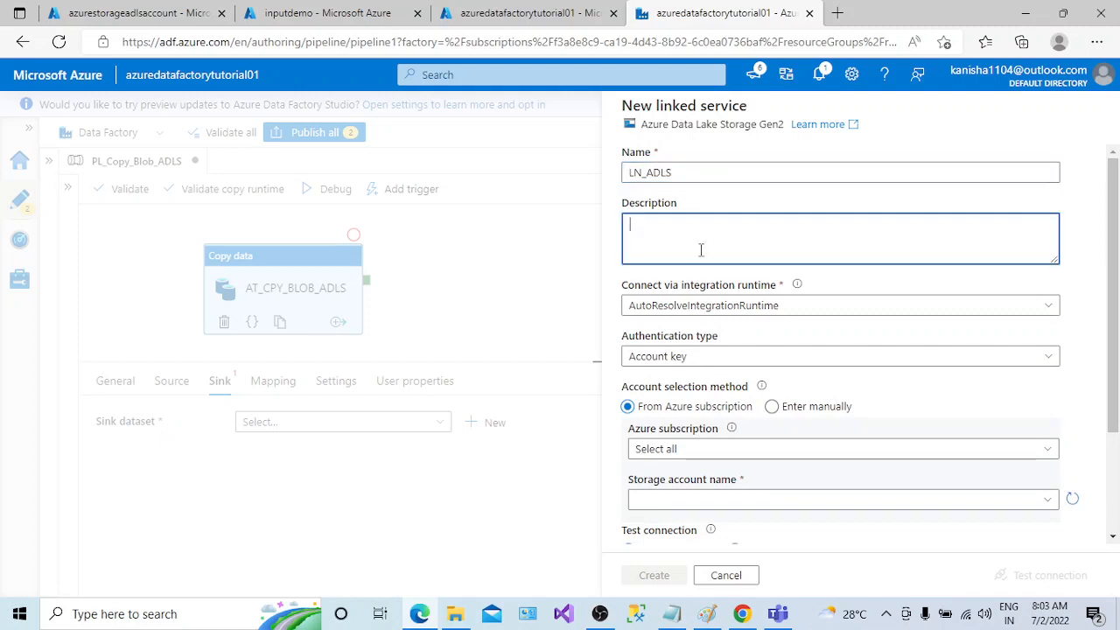
Set the LN_ADLS linked service's Azure subscription to Azure Pass - Sponsorship
left_click(768, 449)
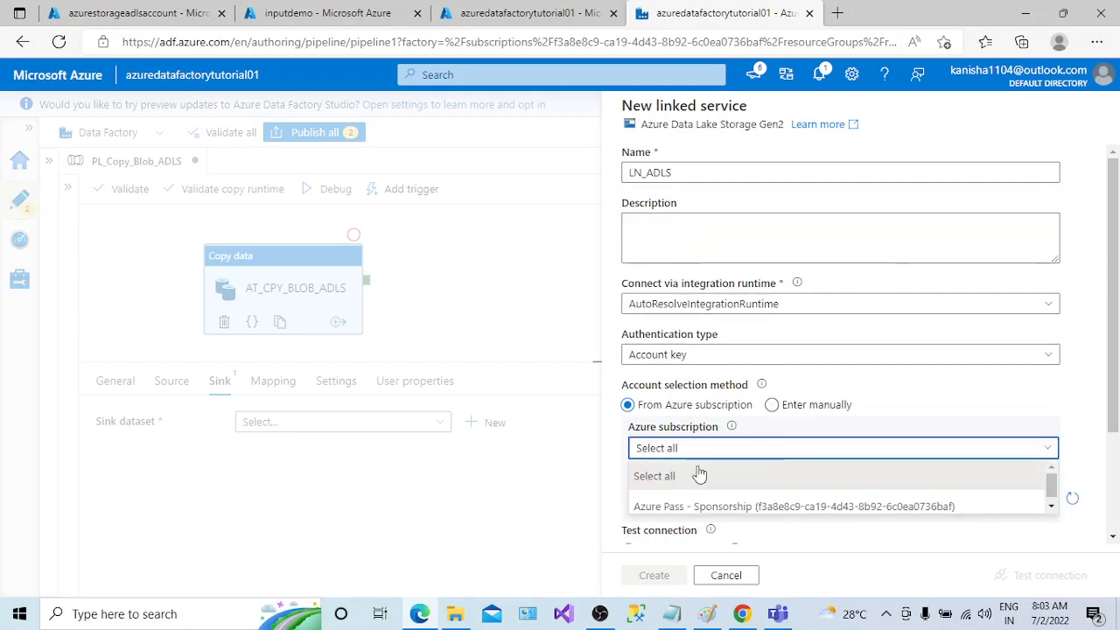
left_click(725, 507)
scroll(923, 416, "down", 2)
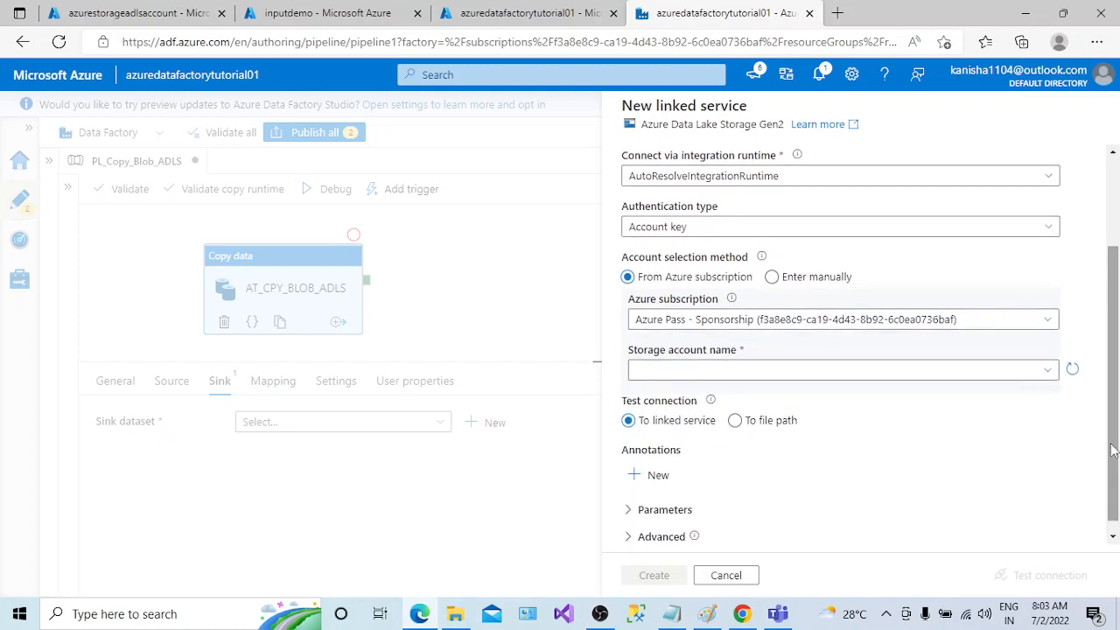
Check the storage account's name in the Azure portal, and select azurestorageadlsaccount as the LN_ADLS linked service's storage account
left_click(1049, 373)
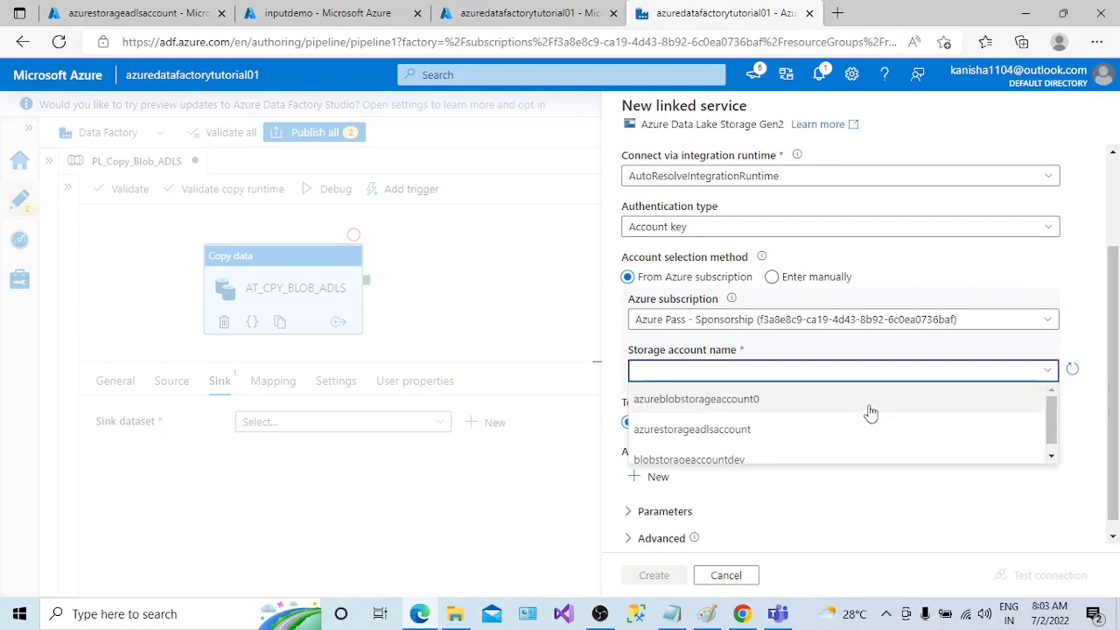
left_click(165, 16)
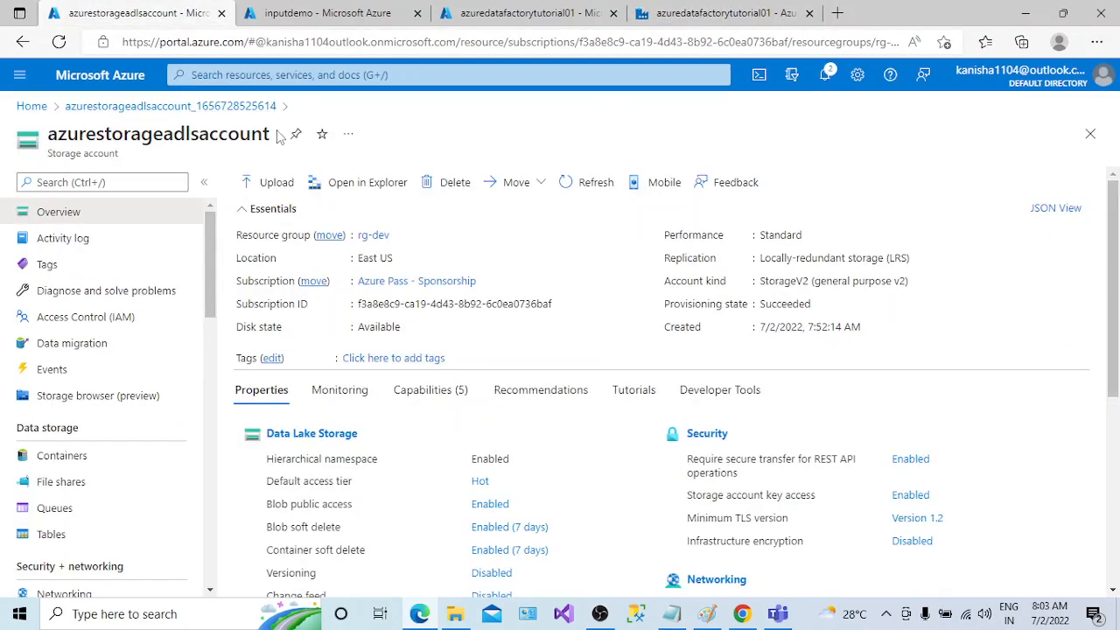
left_click_drag(278, 136, 50, 136)
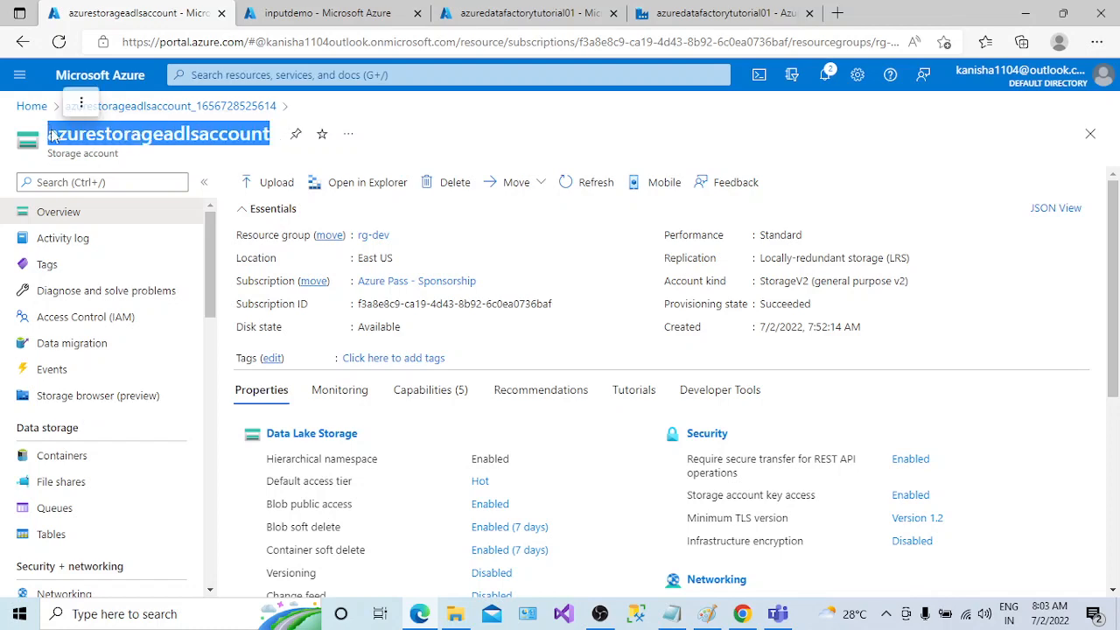
left_click(725, 13)
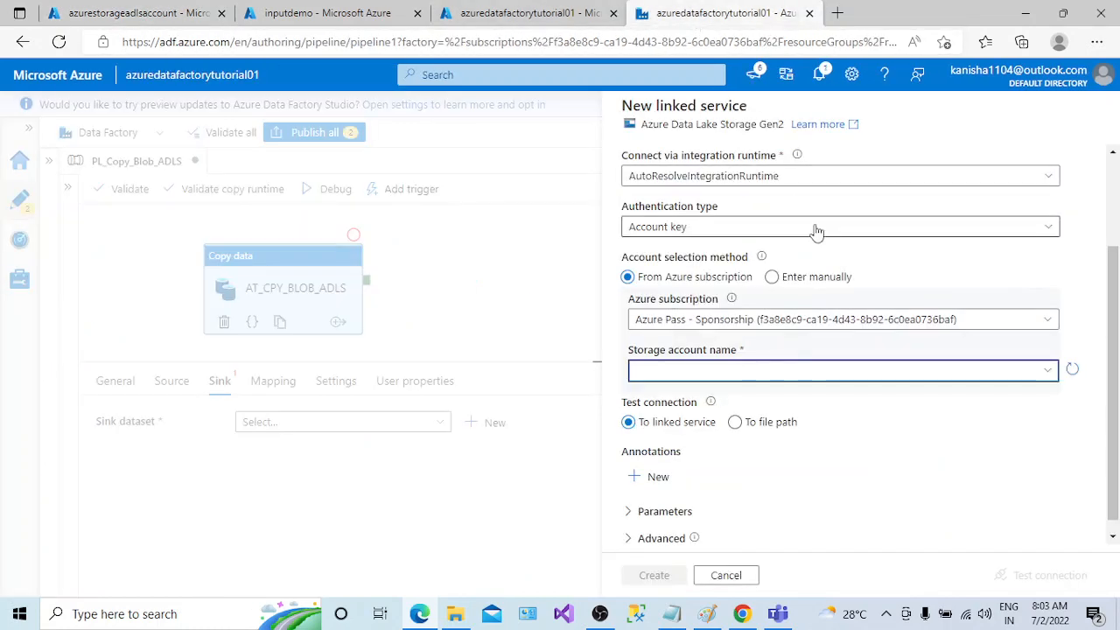
left_click(1048, 371)
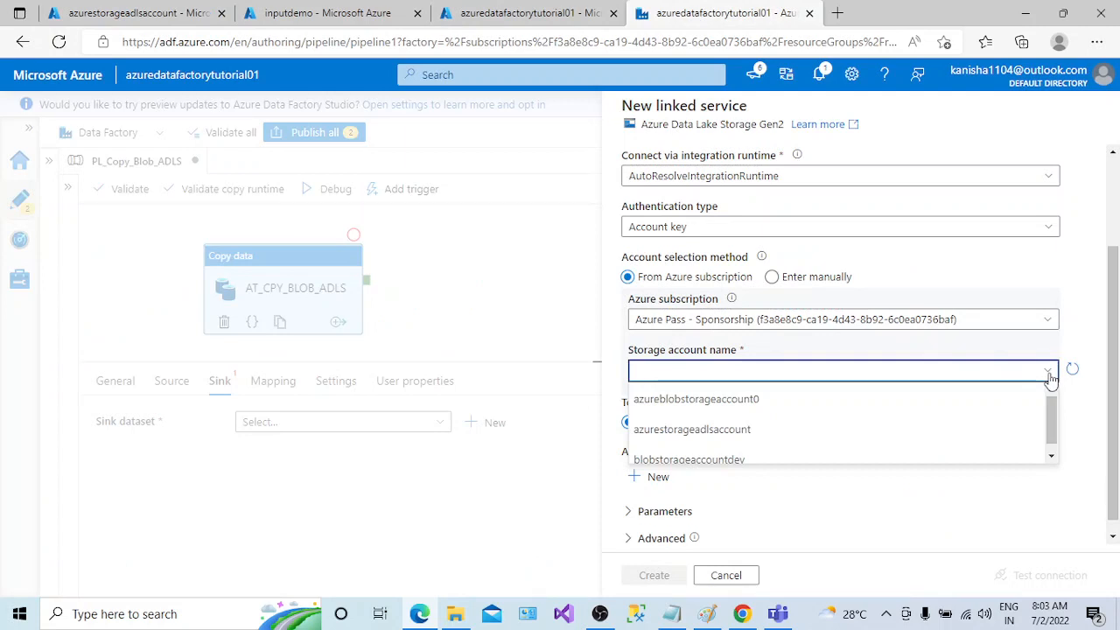
left_click(698, 430)
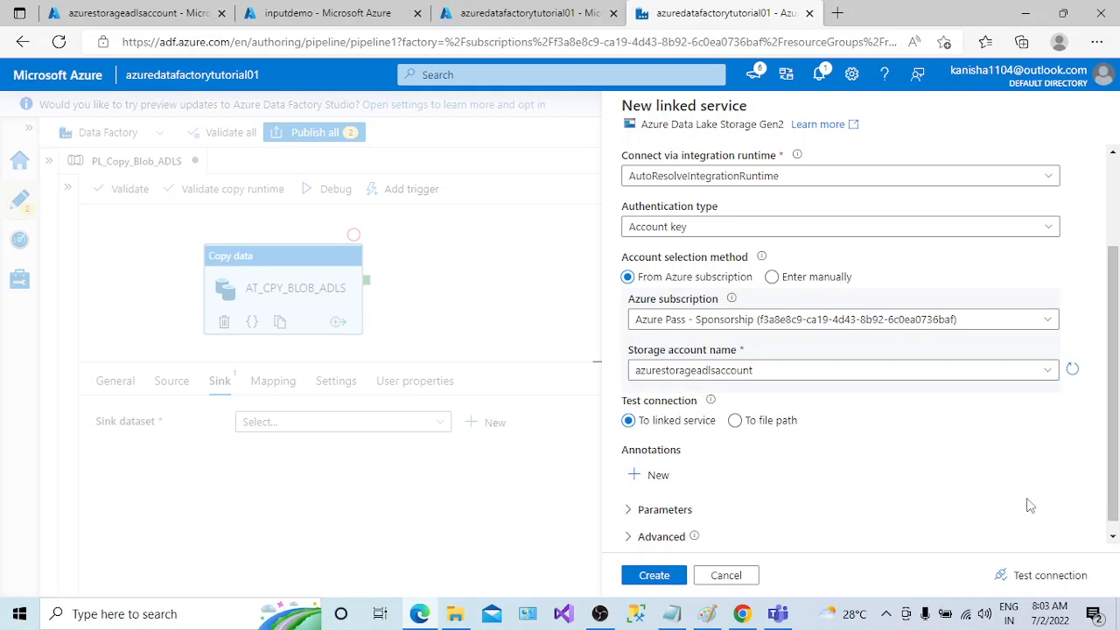
Test the connection of the LN_ADLS linked service, and create it
left_click(1041, 577)
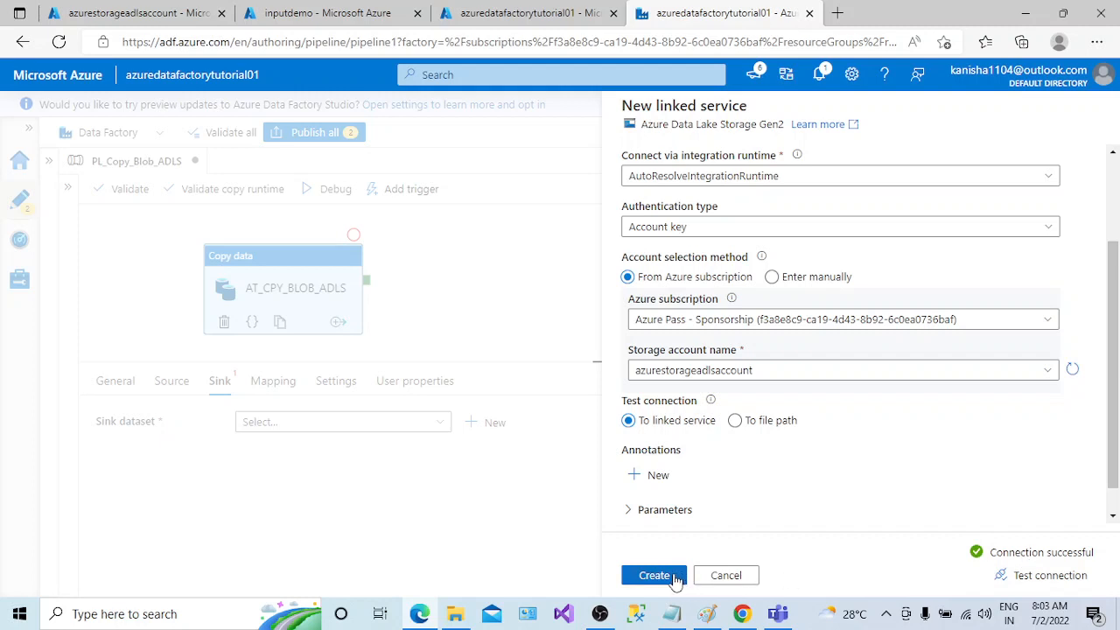
left_click(656, 575)
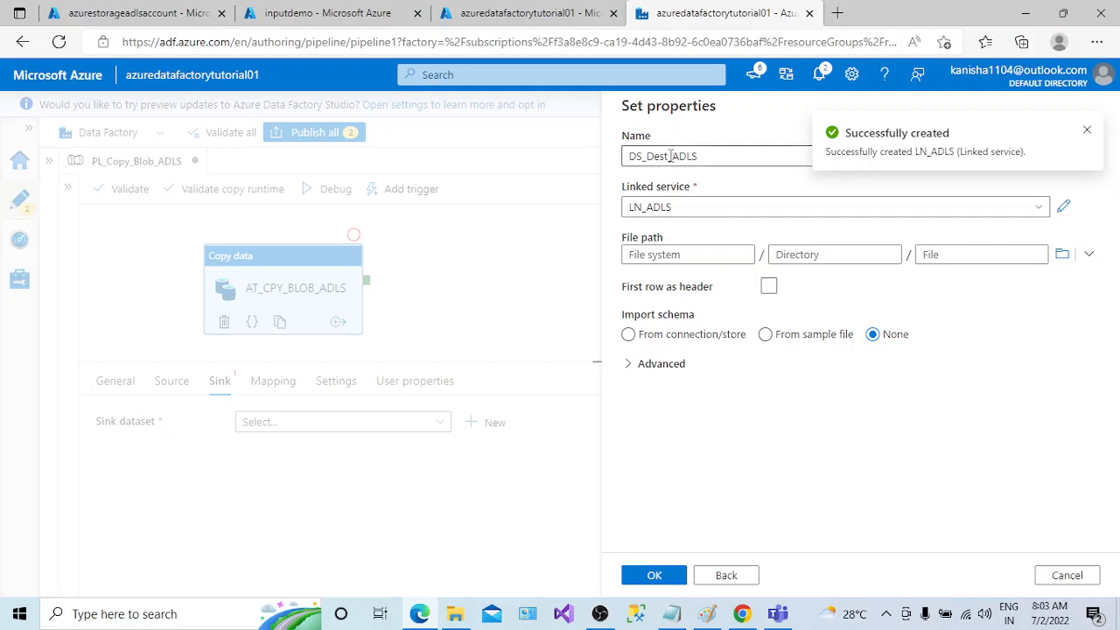
left_click(1086, 131)
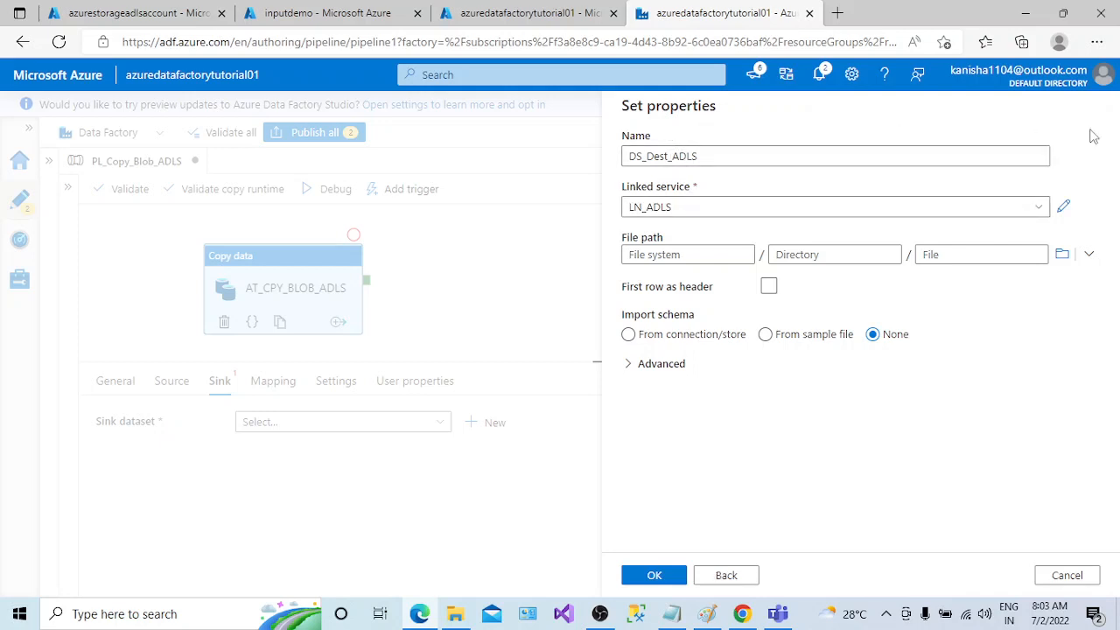
left_click(1091, 258)
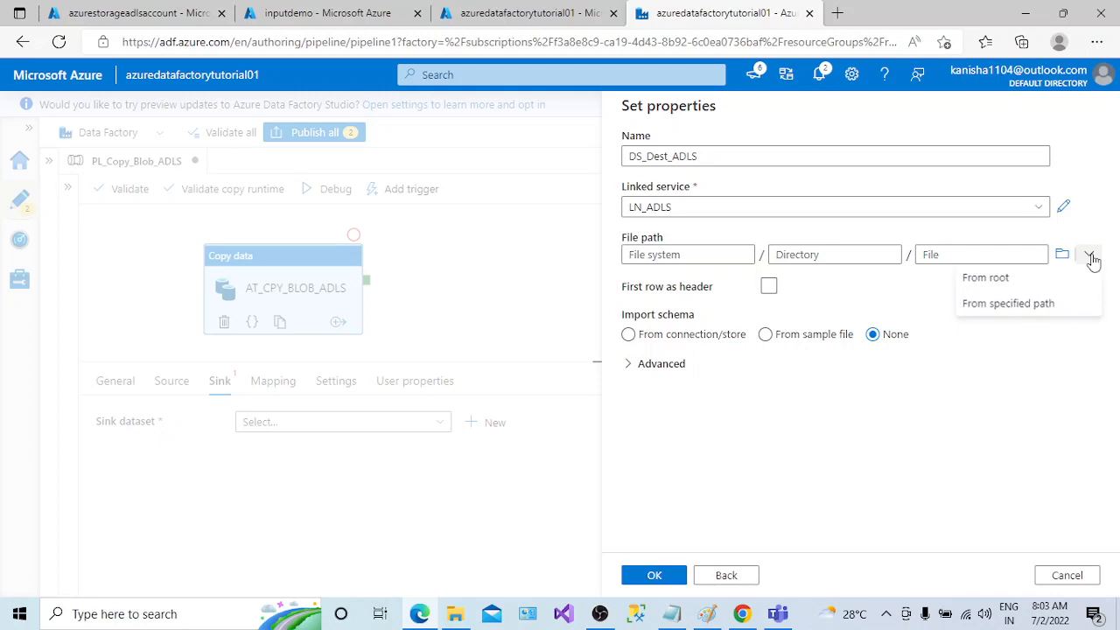
left_click(1014, 309)
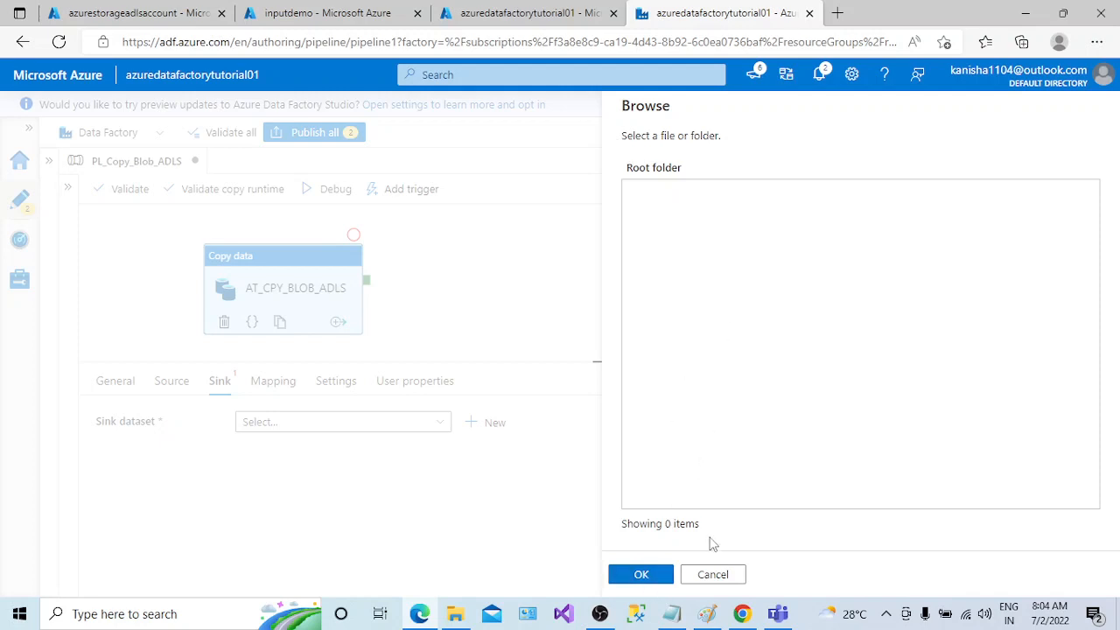
left_click(713, 574)
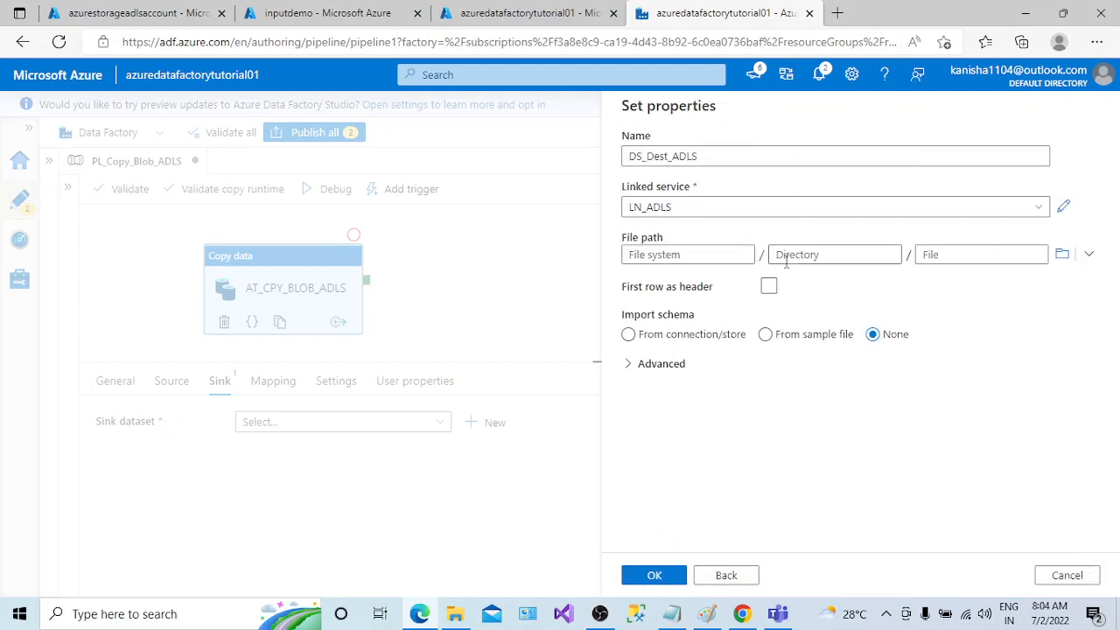
Try to set the sink dataset's directory to outputdemo and browse its file path from the root
left_click(798, 255)
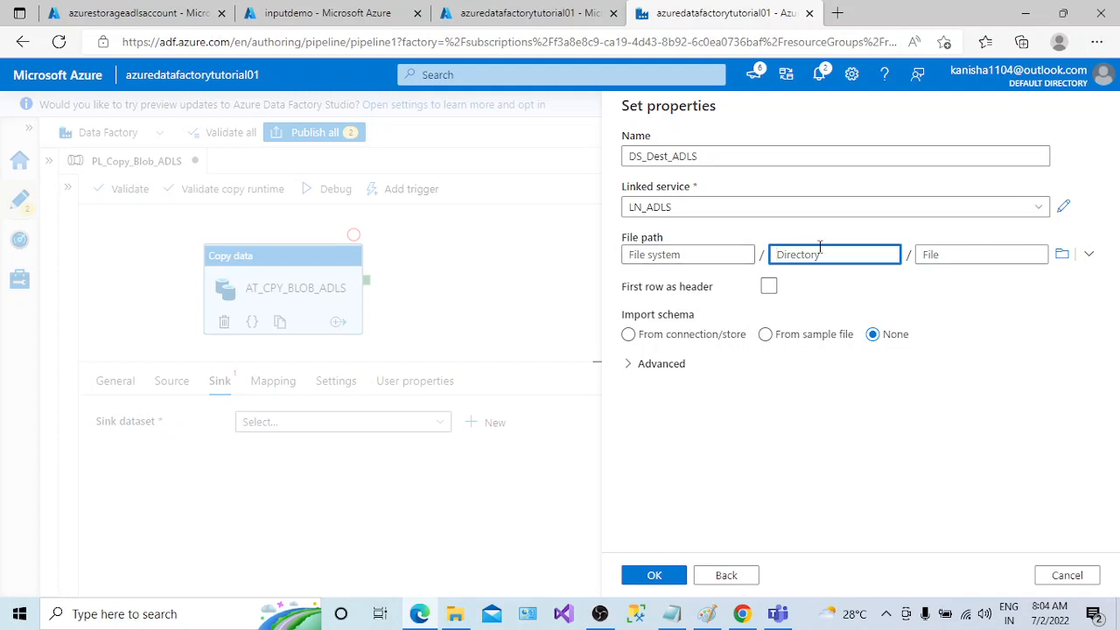
type("outputdemo")
left_click(938, 304)
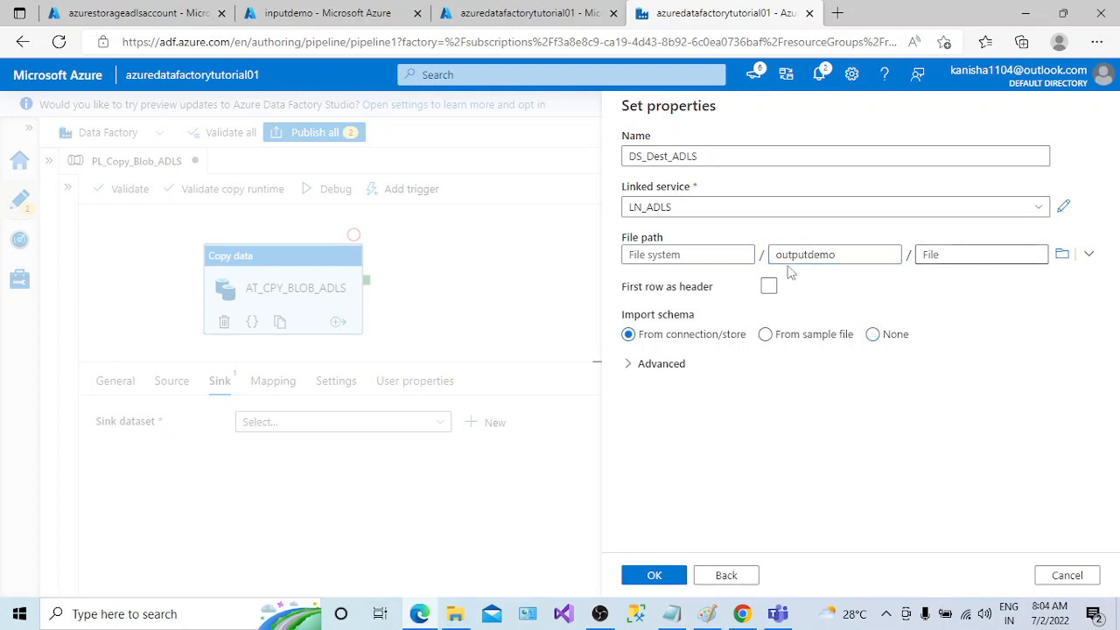
left_click(1088, 255)
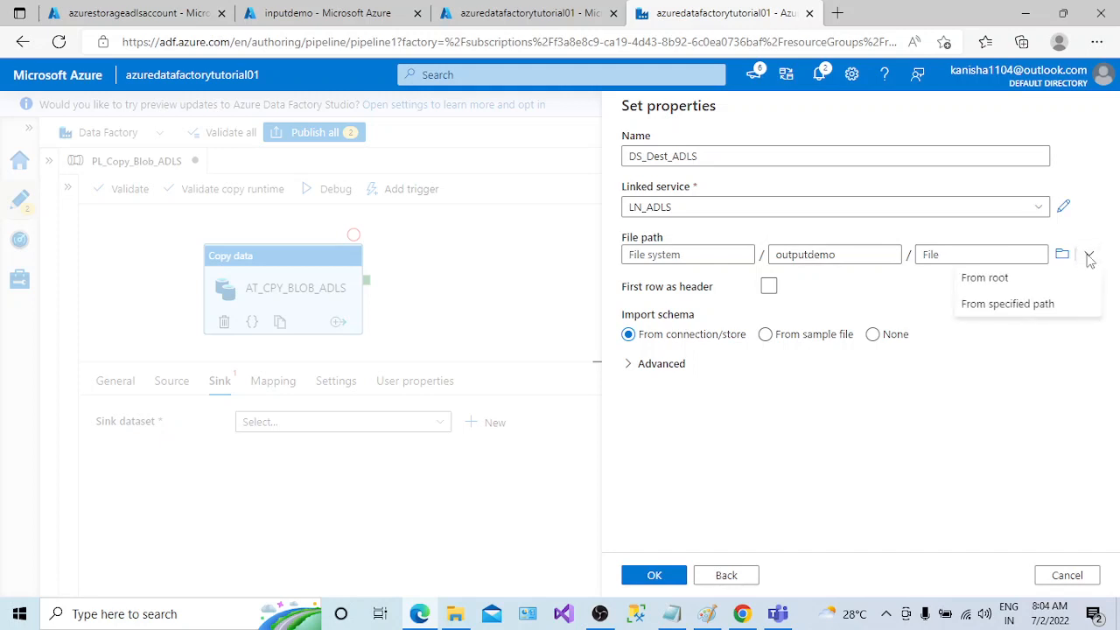
left_click(986, 278)
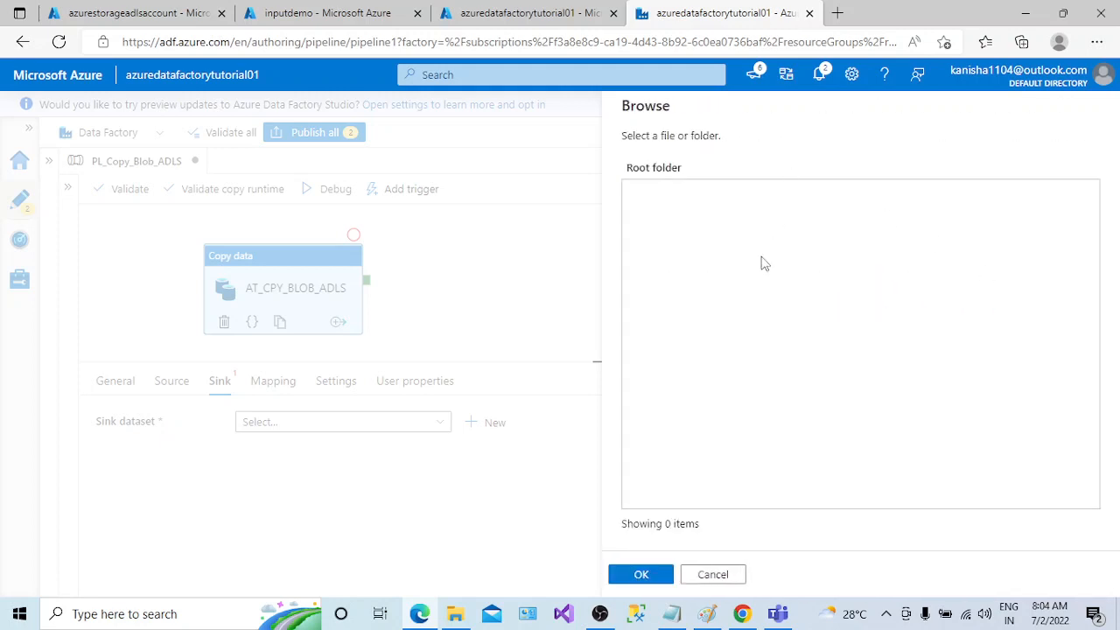
left_click(658, 574)
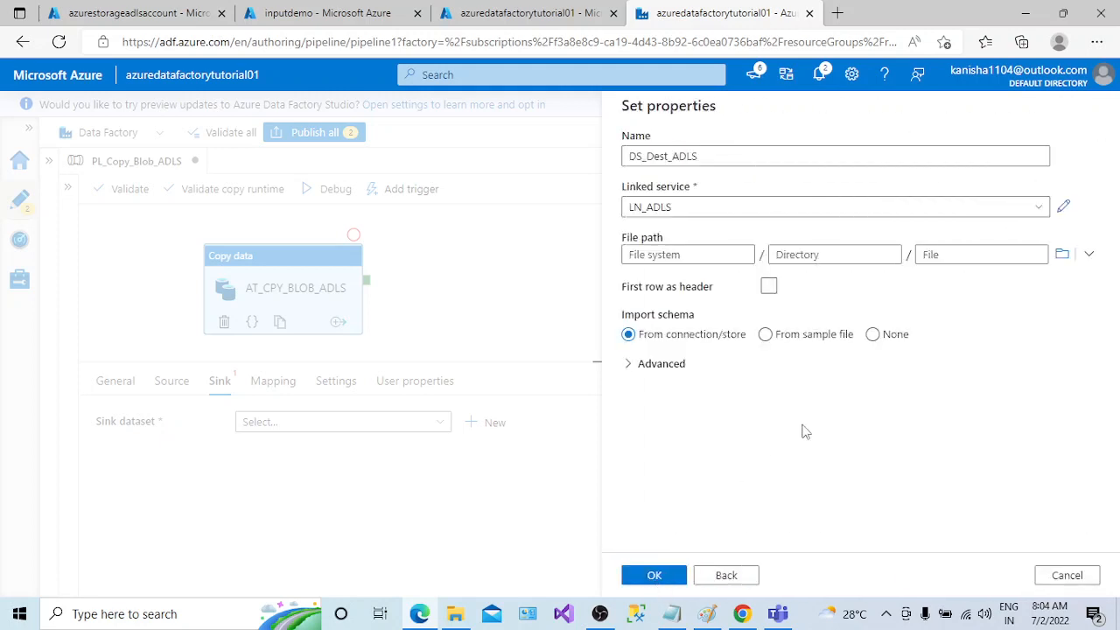
Finish creating the DS_Dest_ADLS sink dataset and open it for editing
left_click(648, 576)
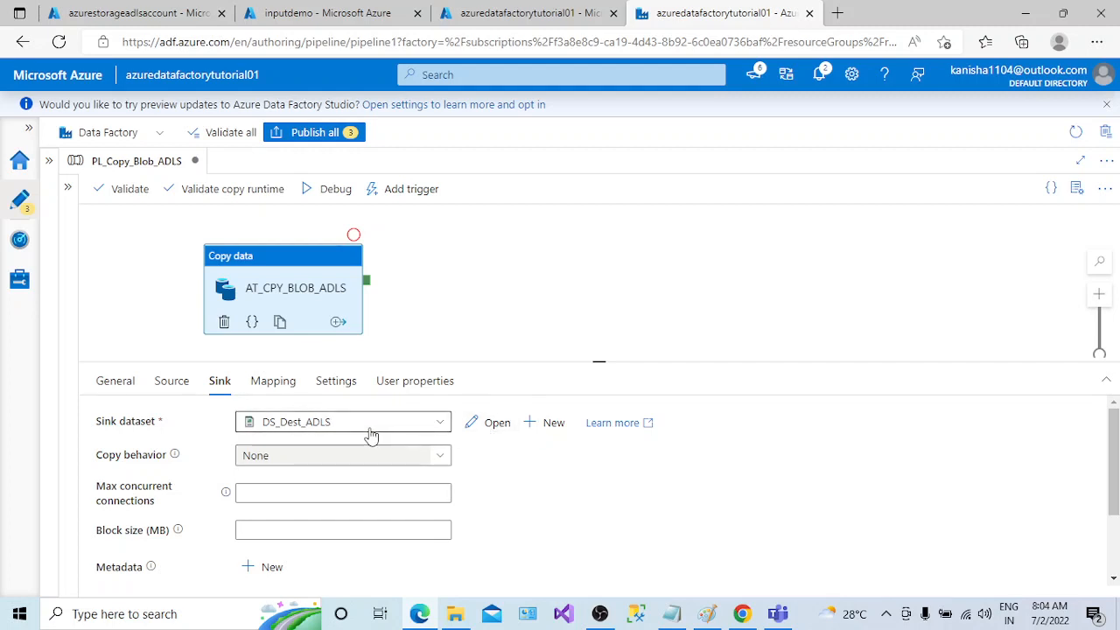
left_click(491, 423)
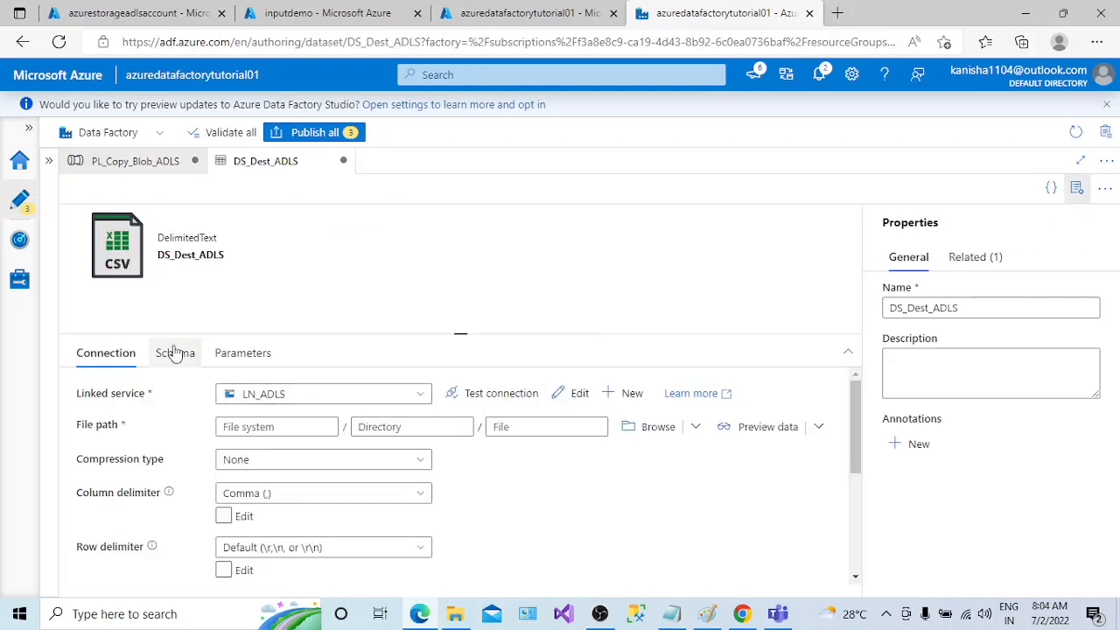
Browse the storage for a destination path, and set the directory in the DS_Dest_ADLS file path to outdemo
left_click(649, 426)
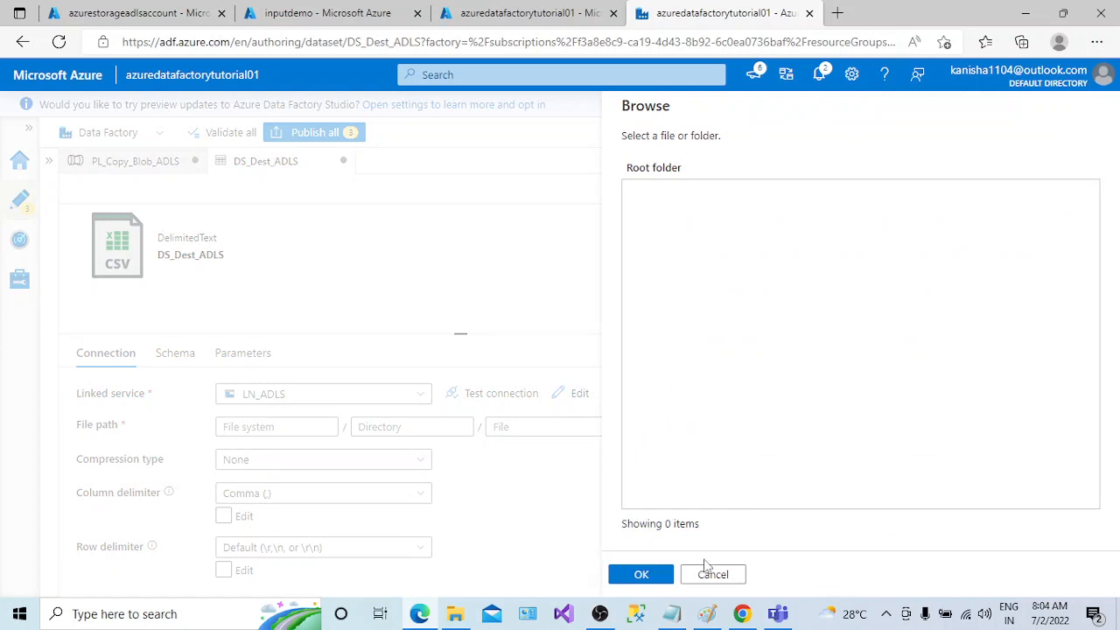
left_click(641, 574)
left_click(387, 425)
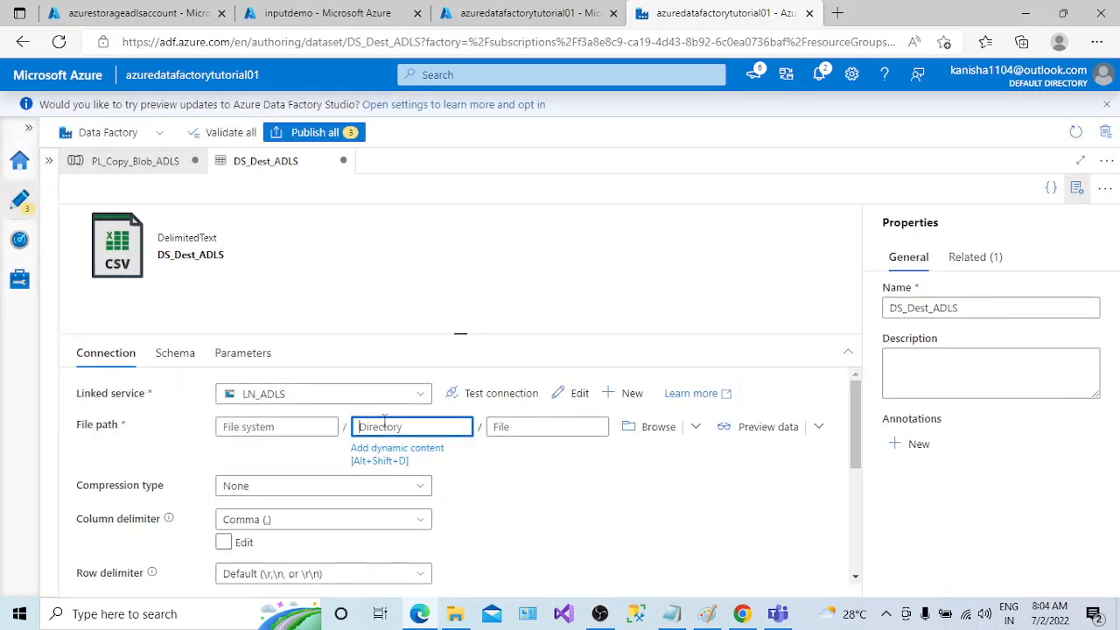
type("outdemo")
left_click(569, 518)
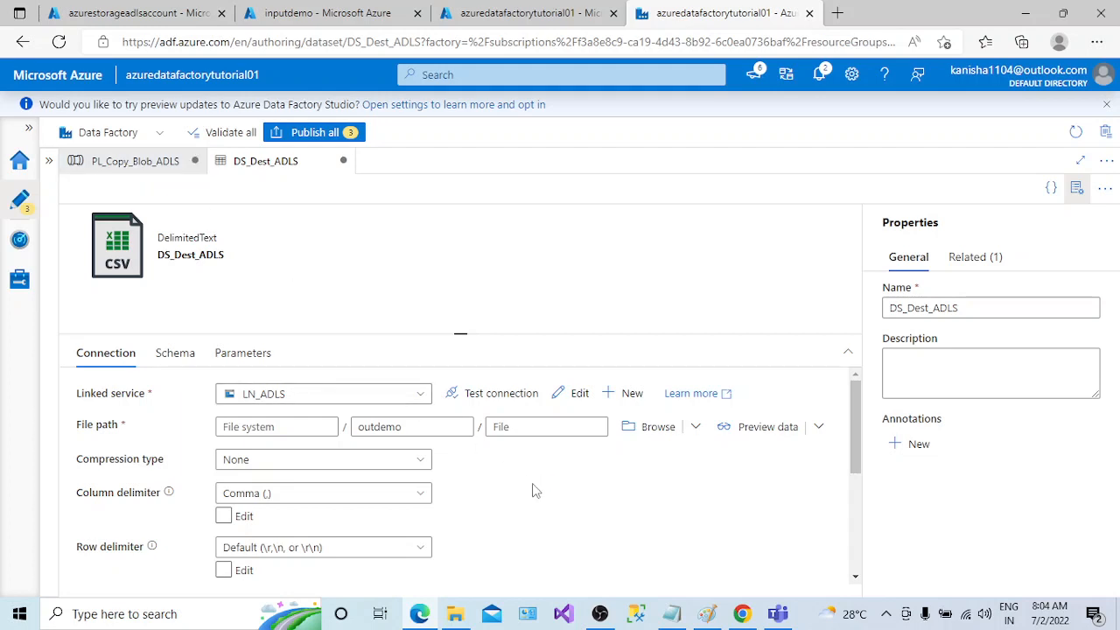
key("ctrl+s")
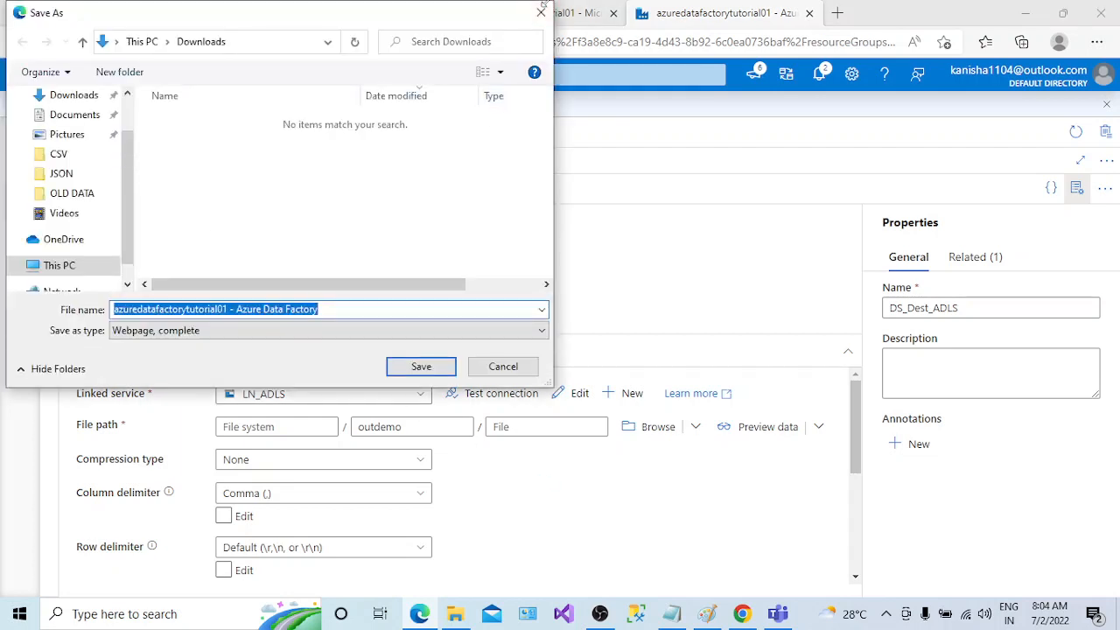
left_click(540, 11)
Review the mapping and source settings of the AT_CPY_BLOB_ADLS copy activity in PL_Copy_Blob_ADLS, and set its sink file extension to .csv
left_click(124, 166)
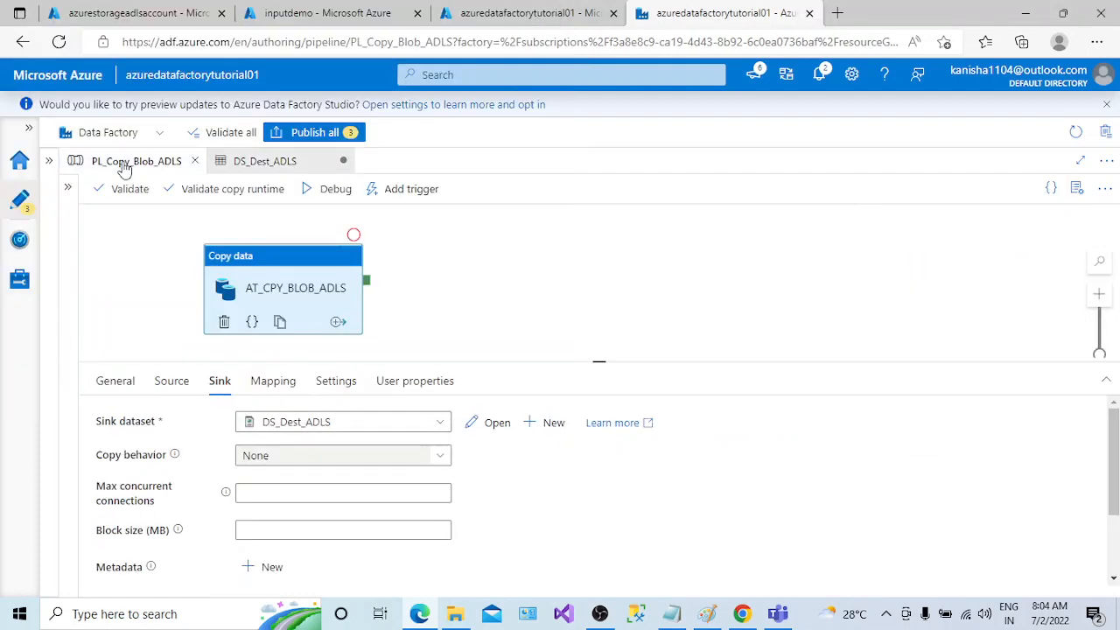
left_click(272, 385)
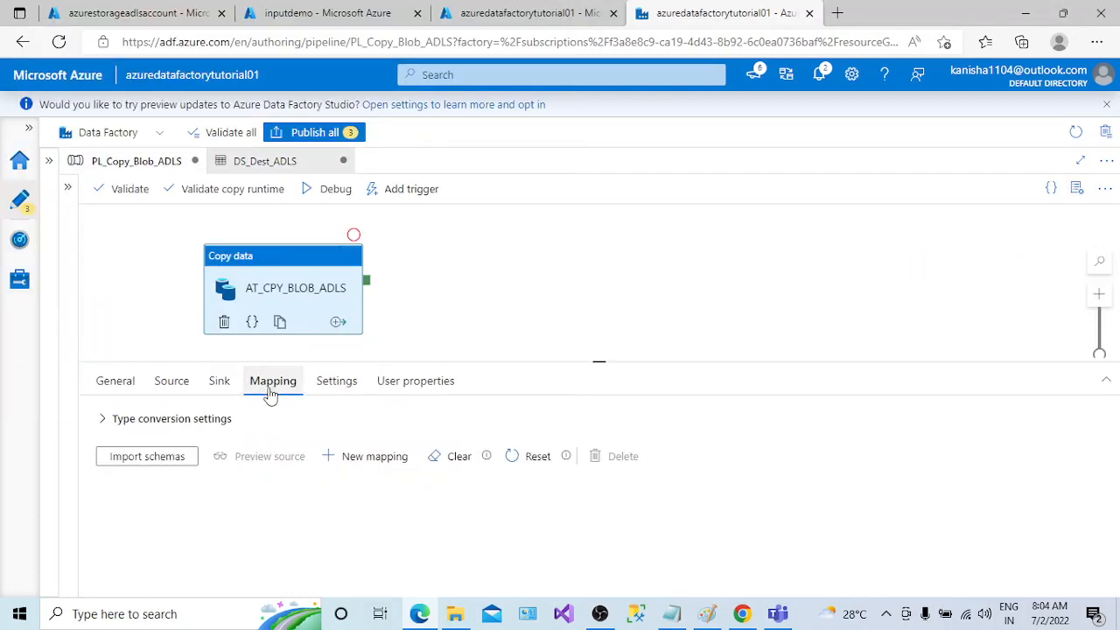
left_click(212, 390)
left_click(166, 388)
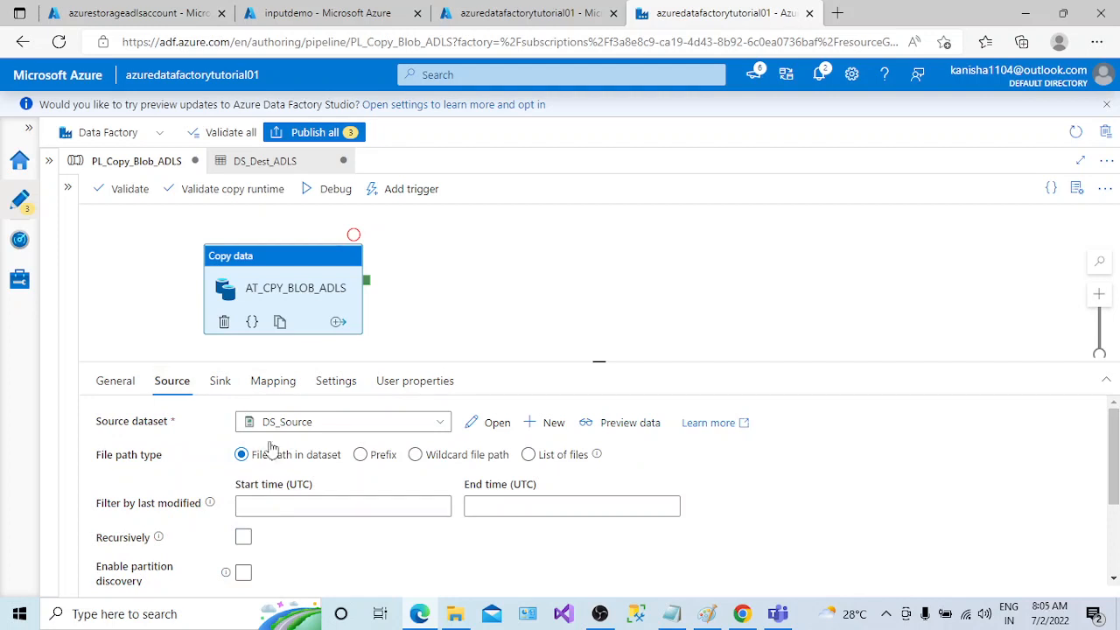
left_click(221, 389)
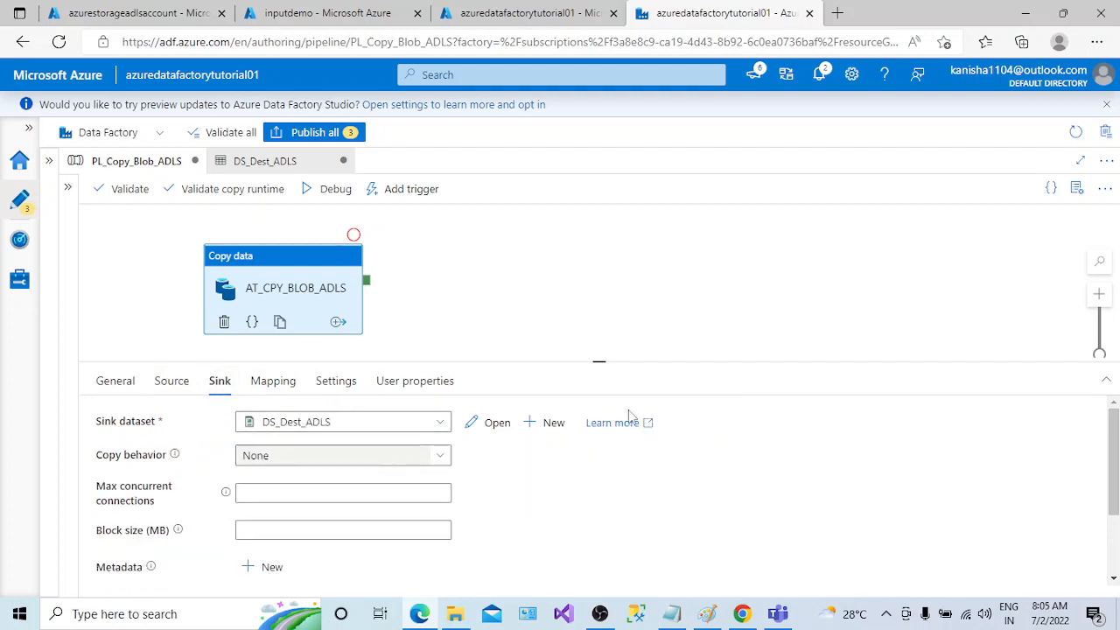
left_click_drag(1113, 485, 1114, 538)
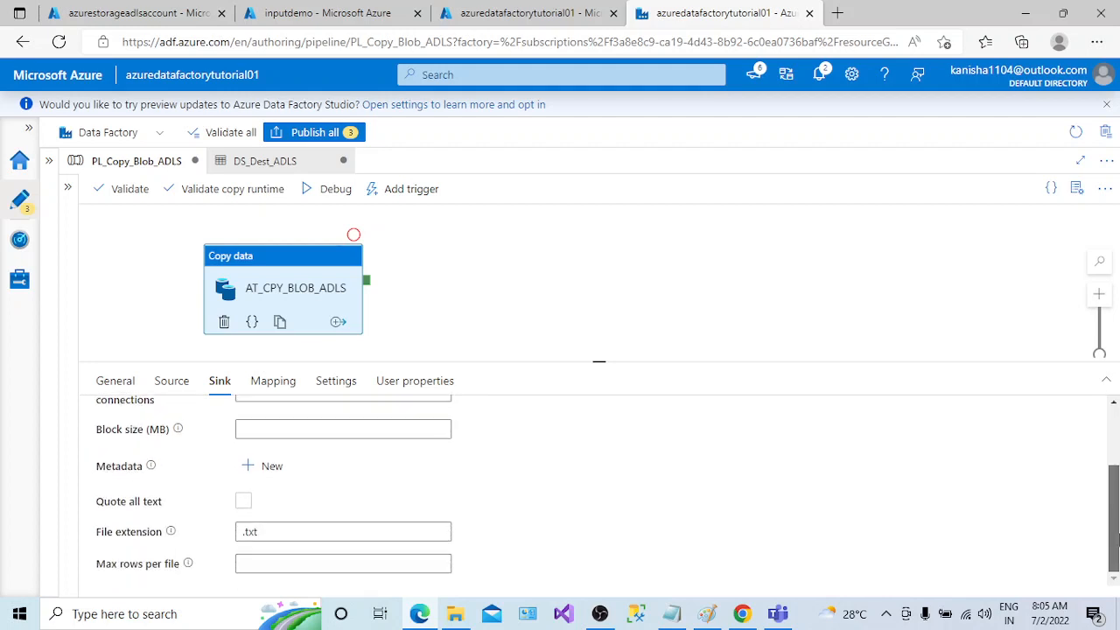
left_click(260, 532)
left_click_drag(260, 532, 246, 532)
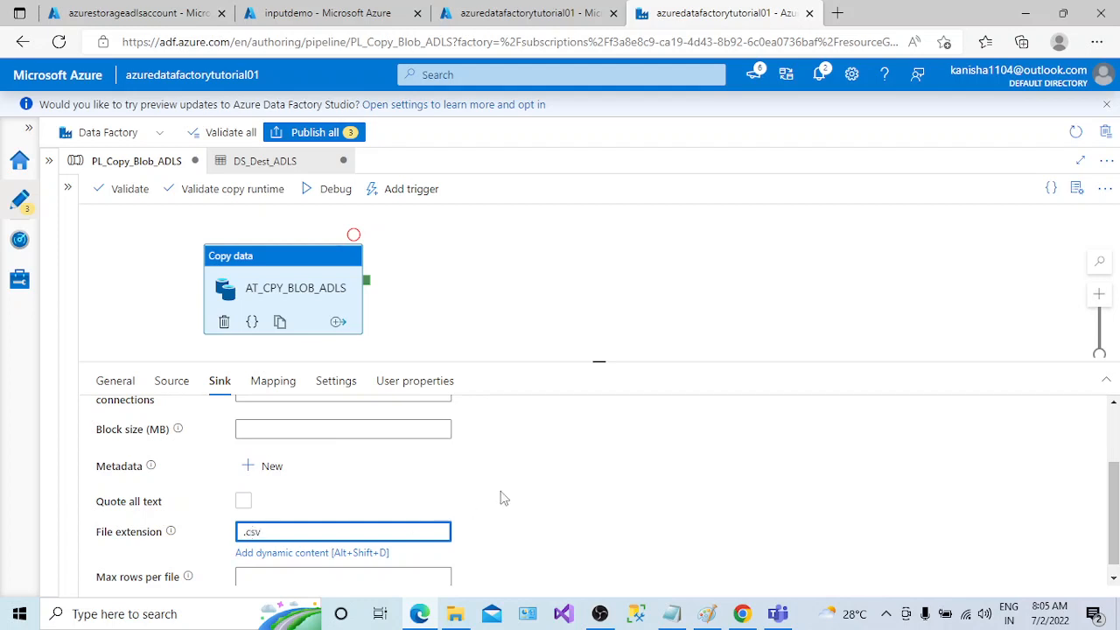
scroll(503, 498, "up", 3)
mouse_move(1113, 475)
left_mouse_down()
mouse_move(1117, 538)
mouse_move(1115, 488)
left_mouse_up()
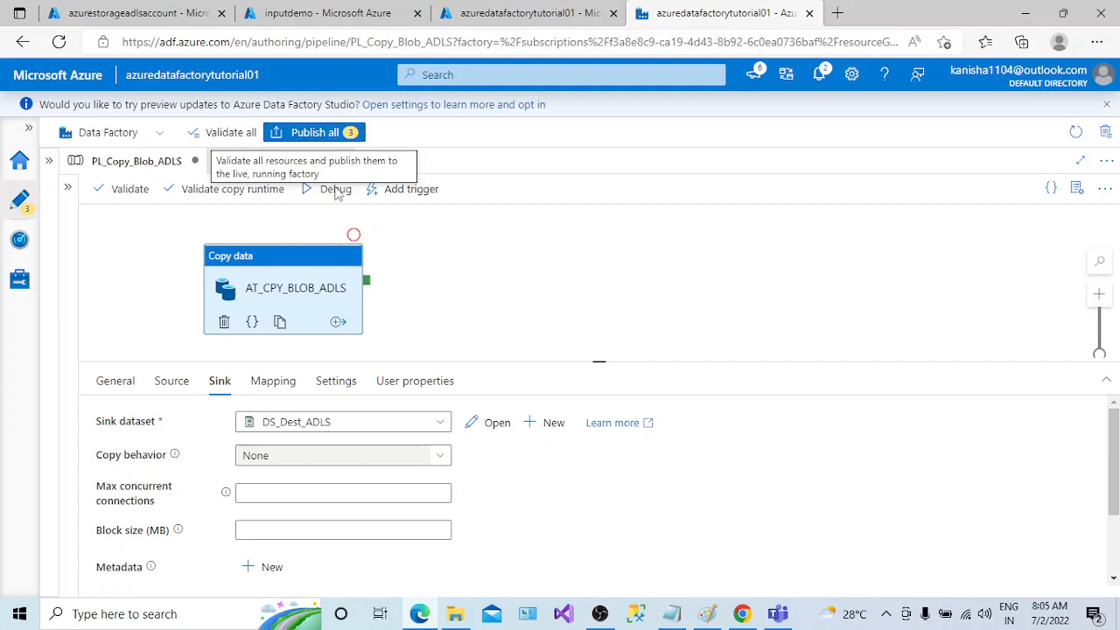
Validate the PL_Copy_Blob_ADLS pipeline and run it in debug mode, refreshing the run's status
left_click(129, 189)
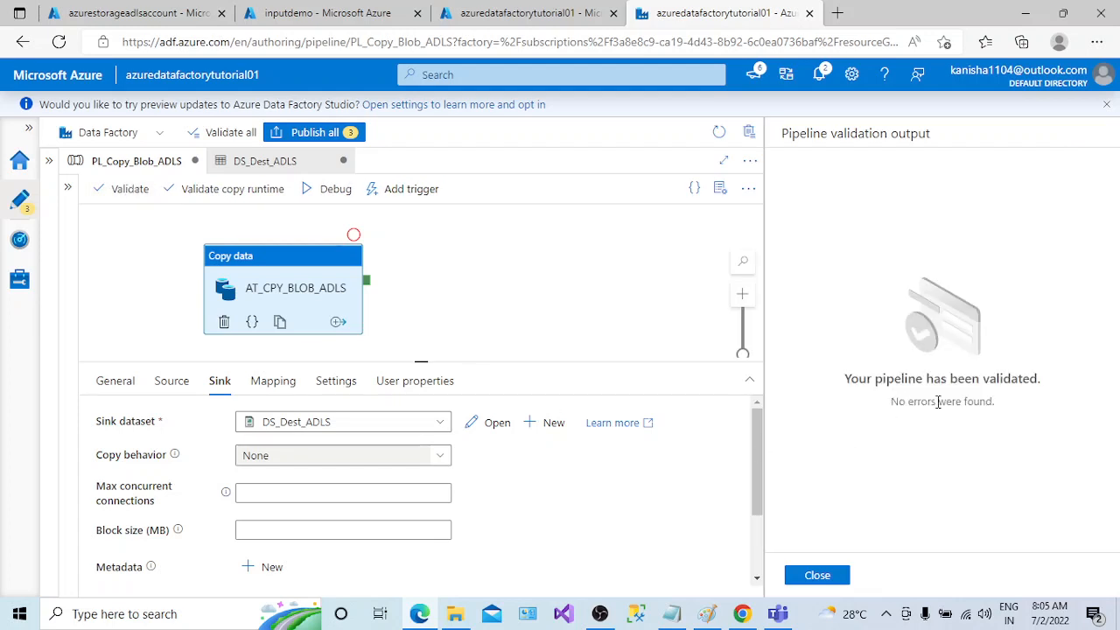
left_click(813, 576)
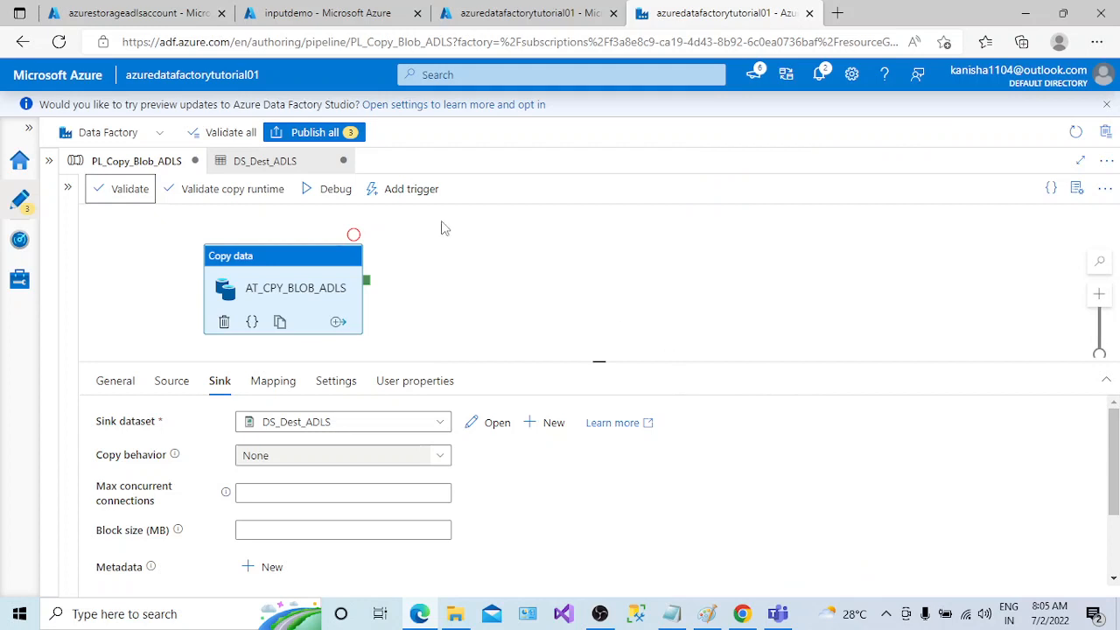
left_click(333, 194)
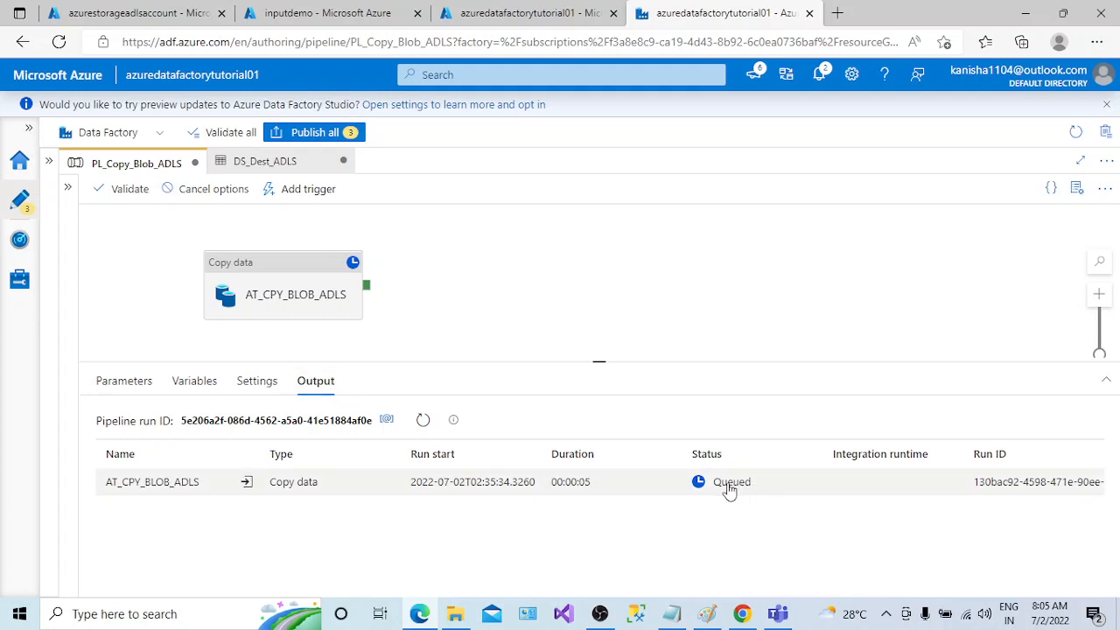
left_click(425, 424)
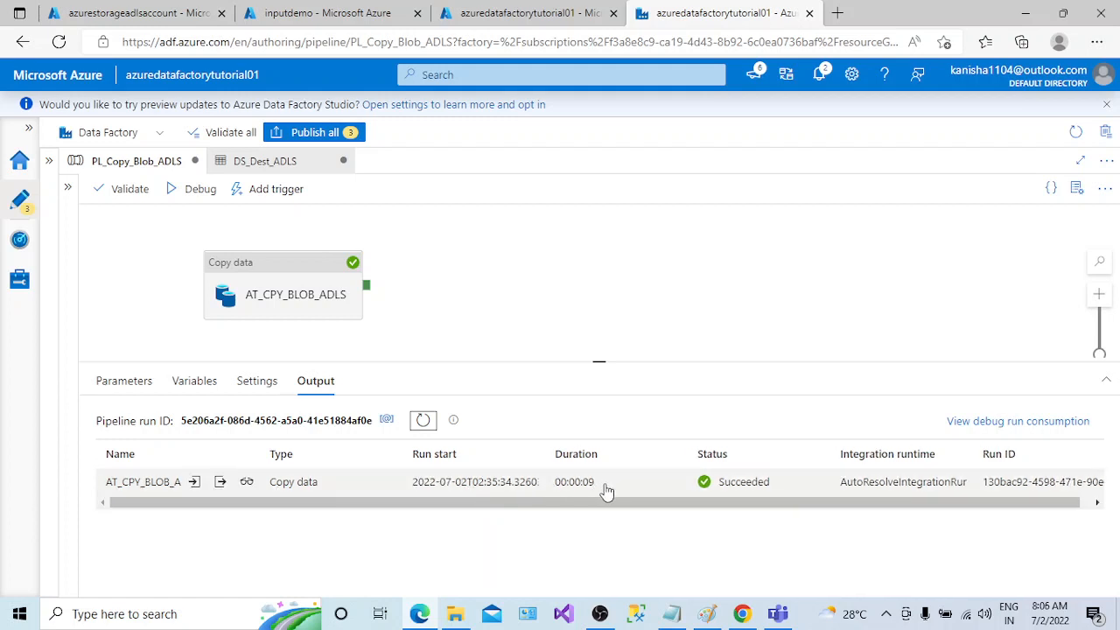
left_click_drag(772, 496, 788, 496)
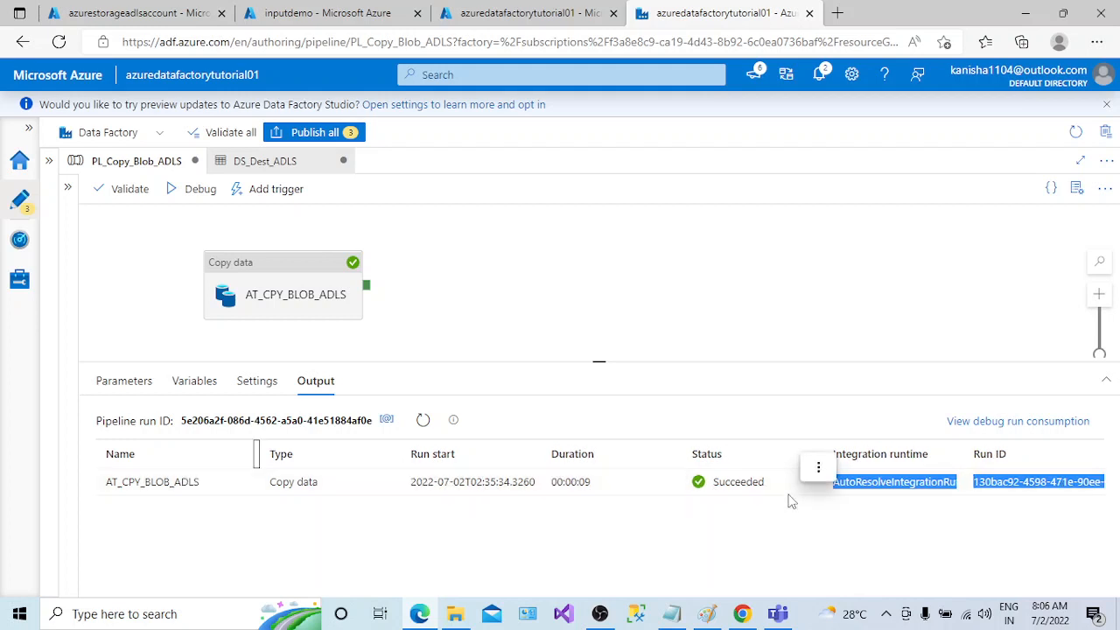
Examine the expanded input JSON of the AT_CPY_BLOB_ADLS debug run, covering the source and sink types and format settings
left_click(886, 524)
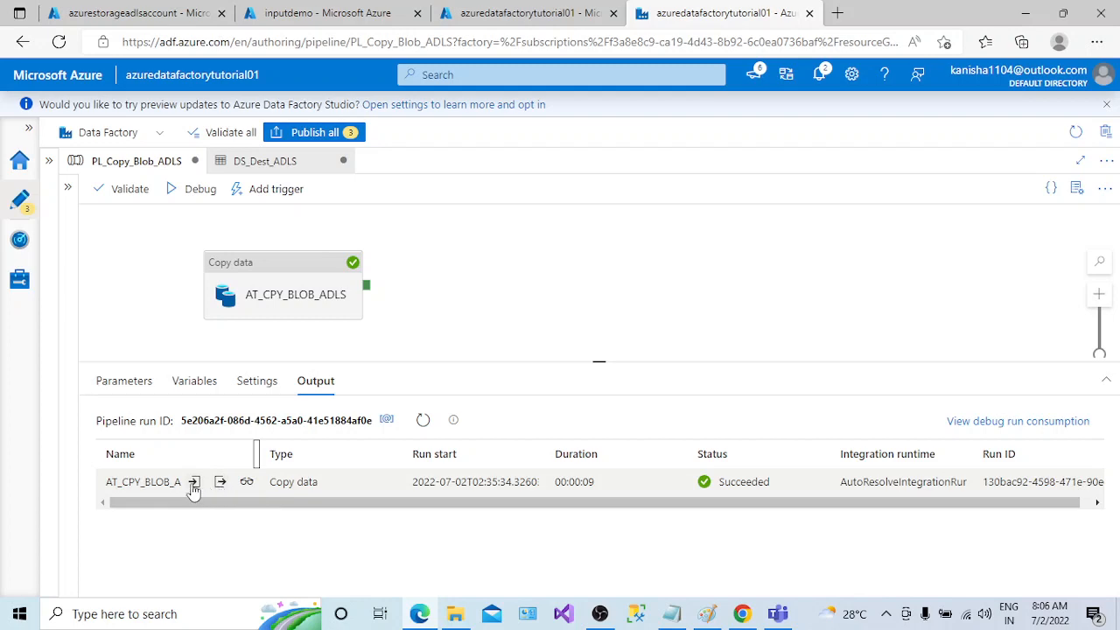
left_click(193, 482)
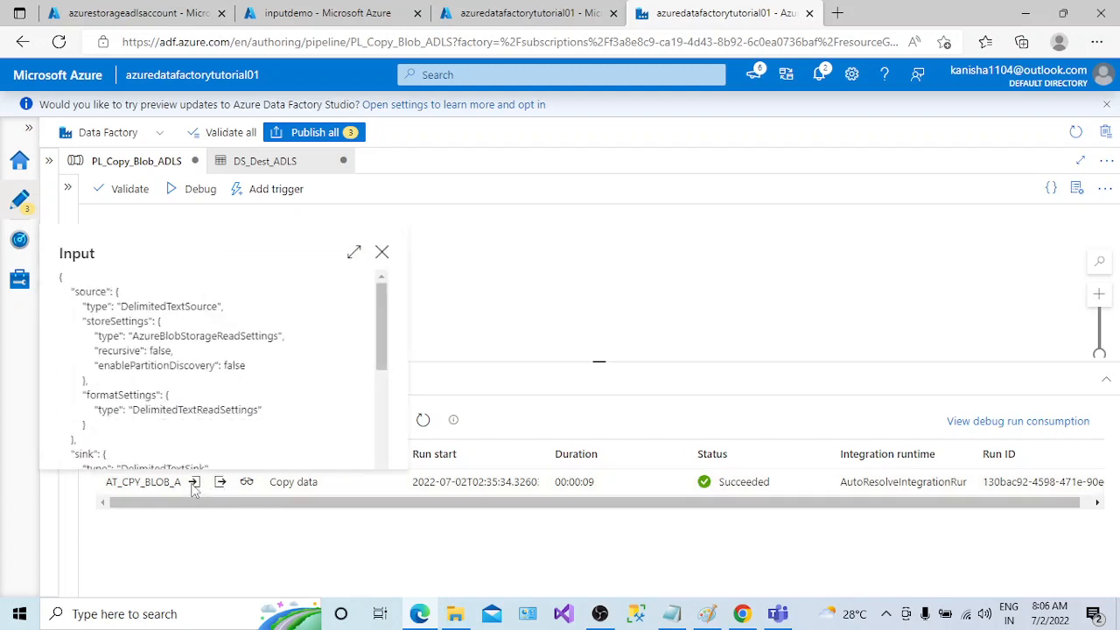
left_click(354, 253)
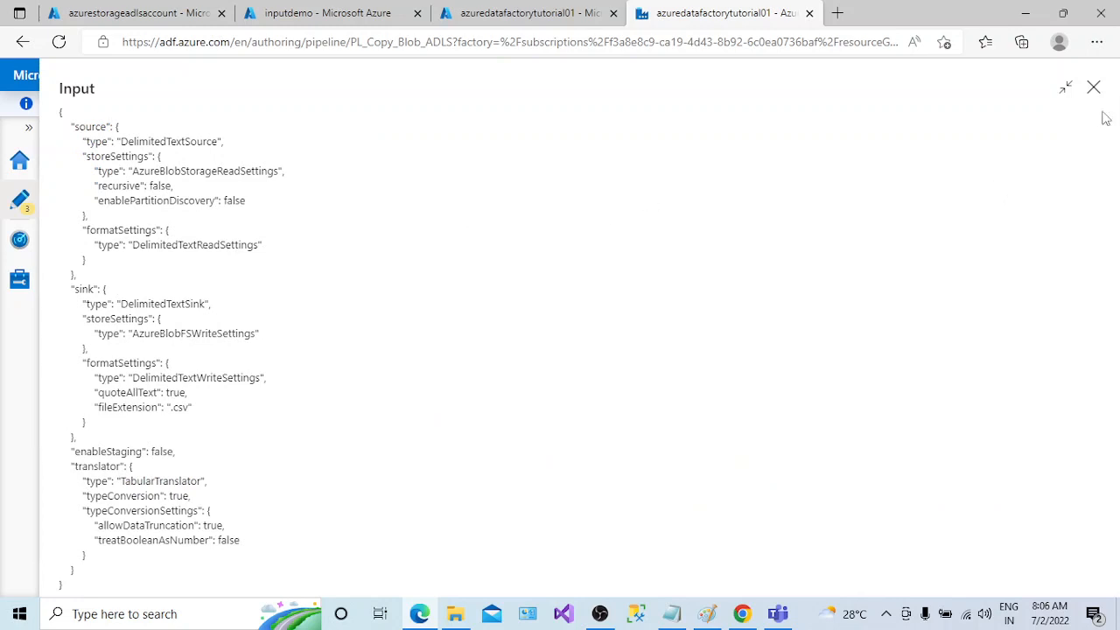
left_click_drag(77, 127, 200, 290)
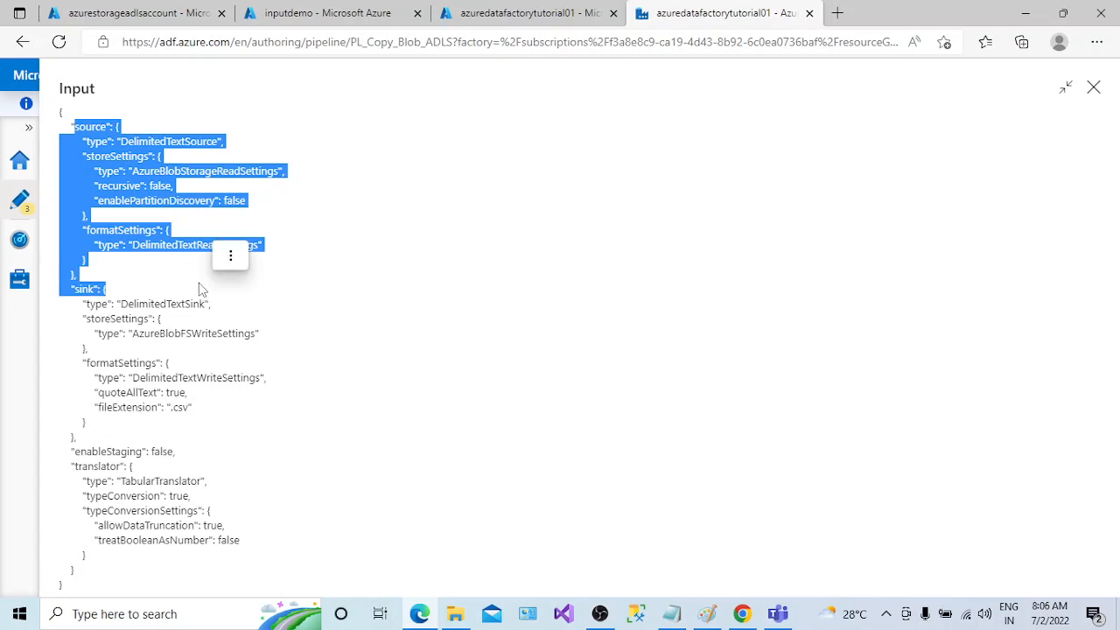
left_click(126, 140)
left_click_drag(123, 137, 251, 188)
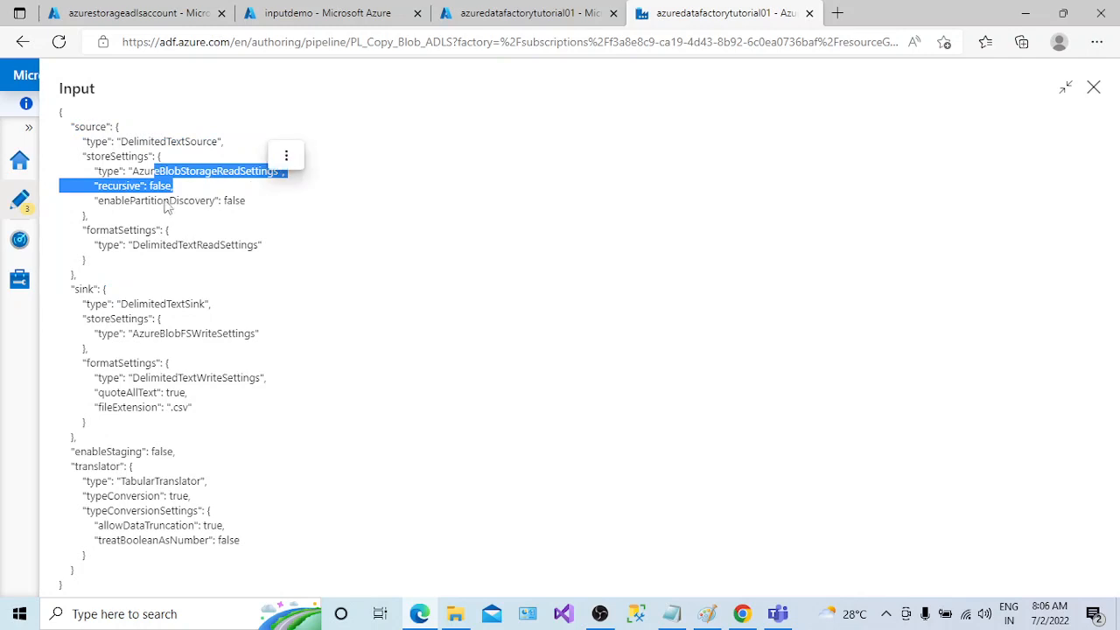
left_click_drag(138, 245, 245, 250)
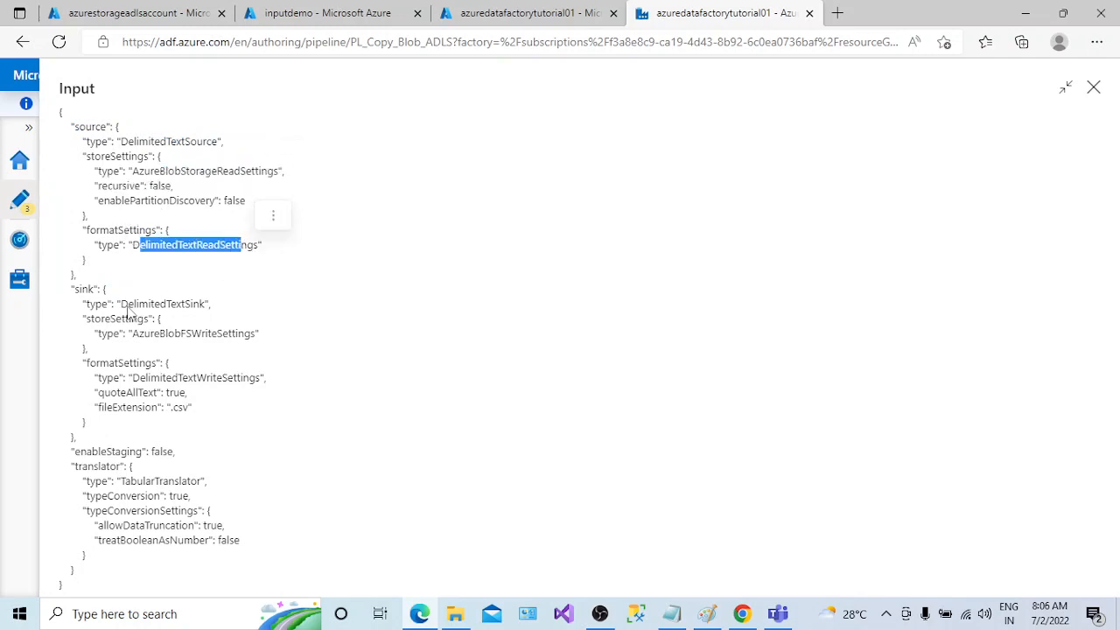
left_click_drag(128, 305, 208, 306)
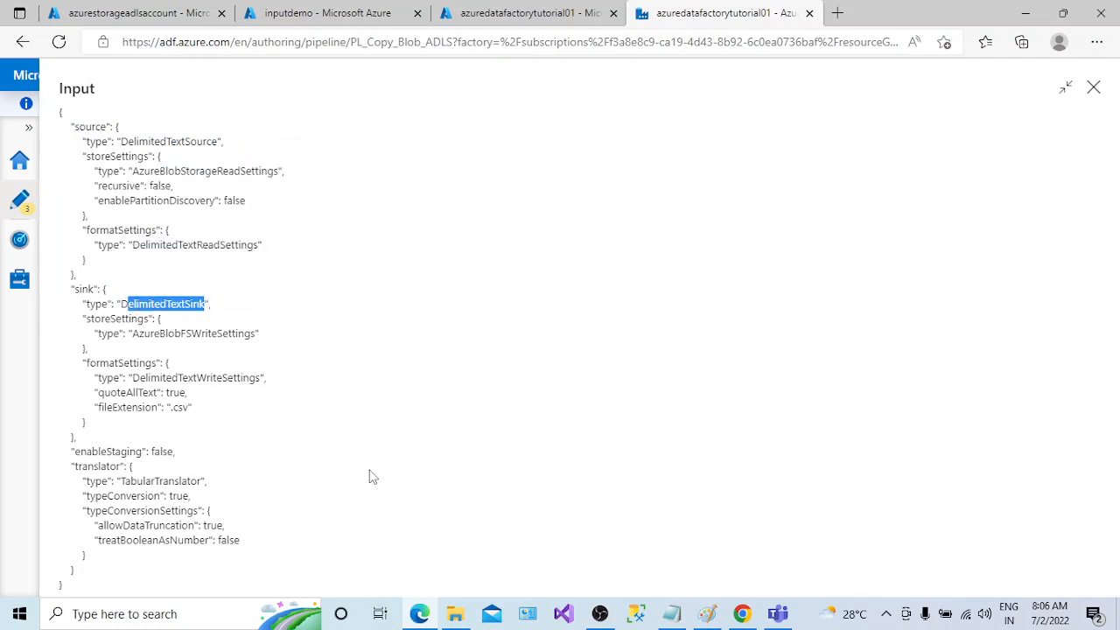
left_click(1097, 95)
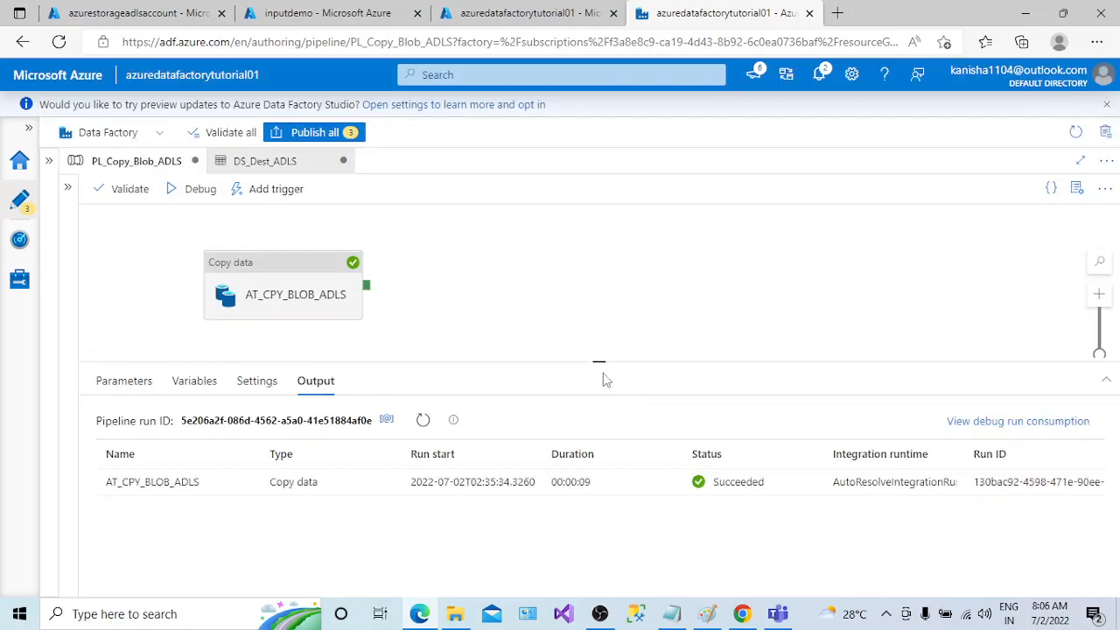
Examine the expanded output JSON of the AT_CPY_BLOB_ADLS run for data read and written, file counts and execution details
left_click(221, 483)
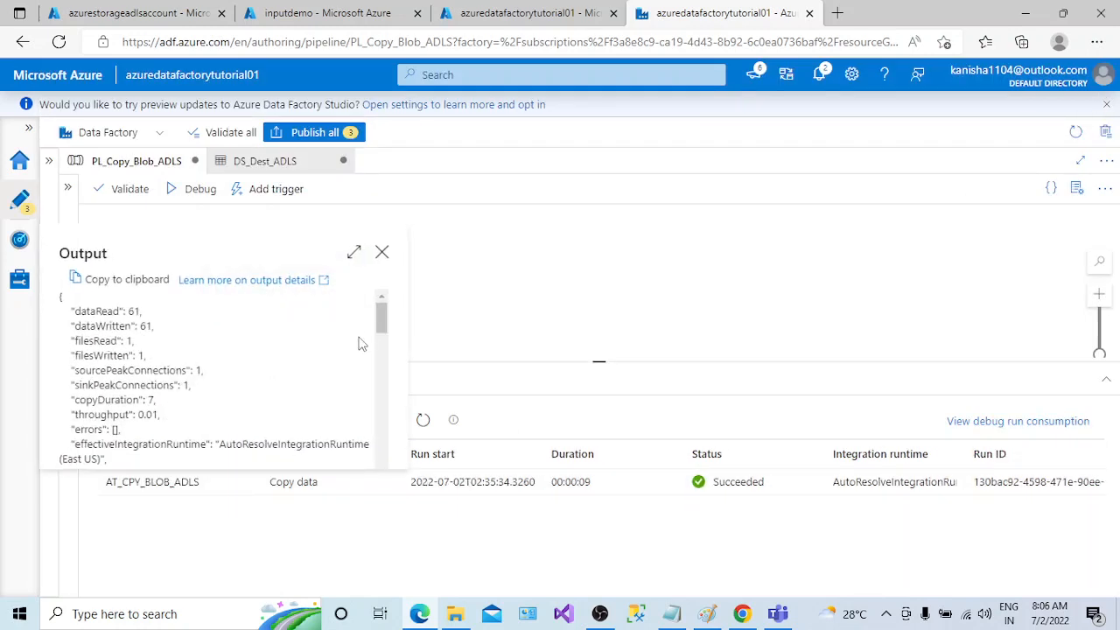
left_click(354, 253)
left_click_drag(88, 146, 130, 161)
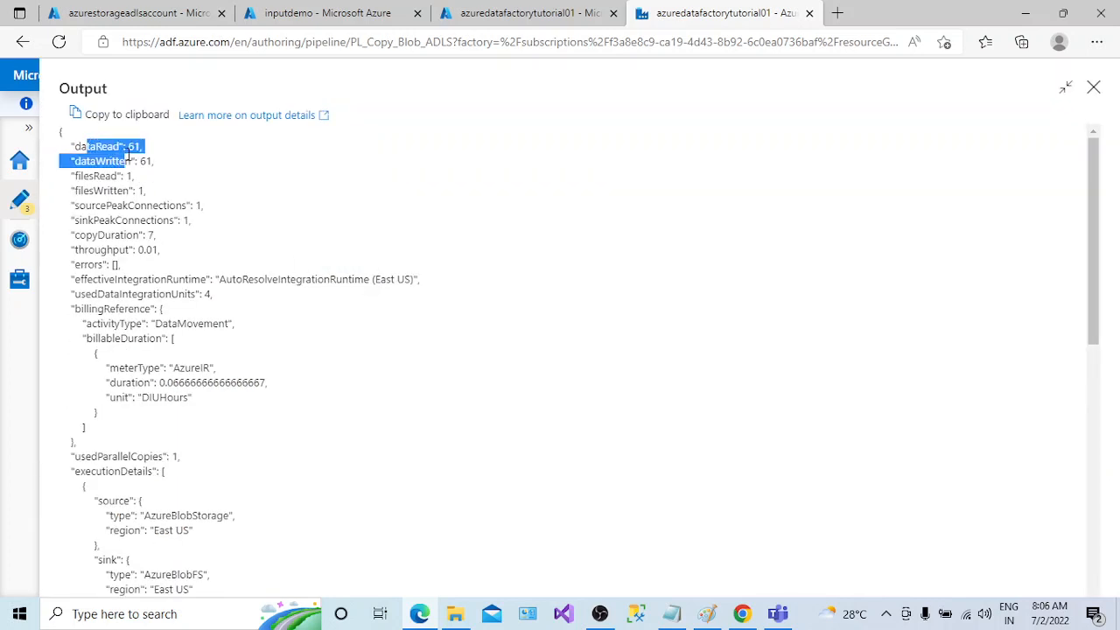
left_click(129, 161)
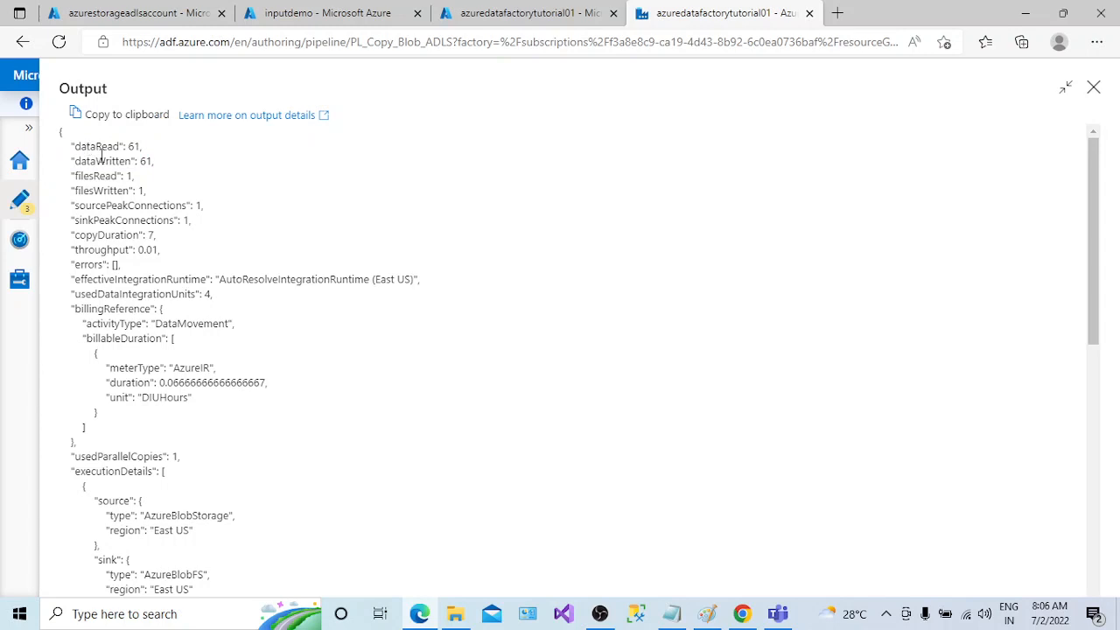
left_click_drag(90, 166, 133, 180)
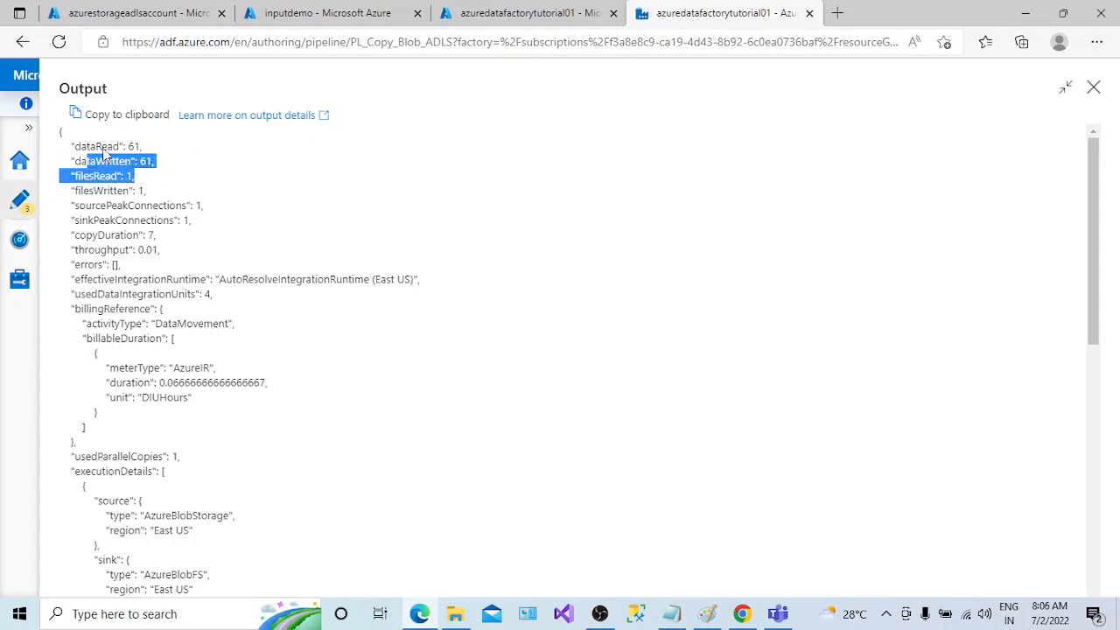
left_click(131, 144)
double_click(133, 146)
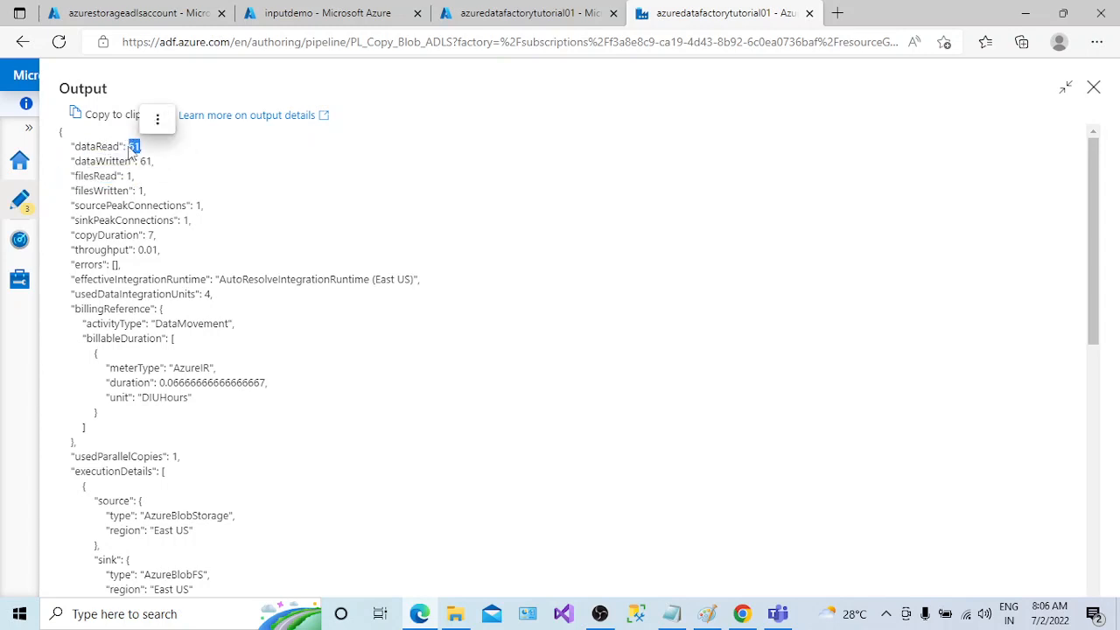
left_click(107, 161)
double_click(92, 161)
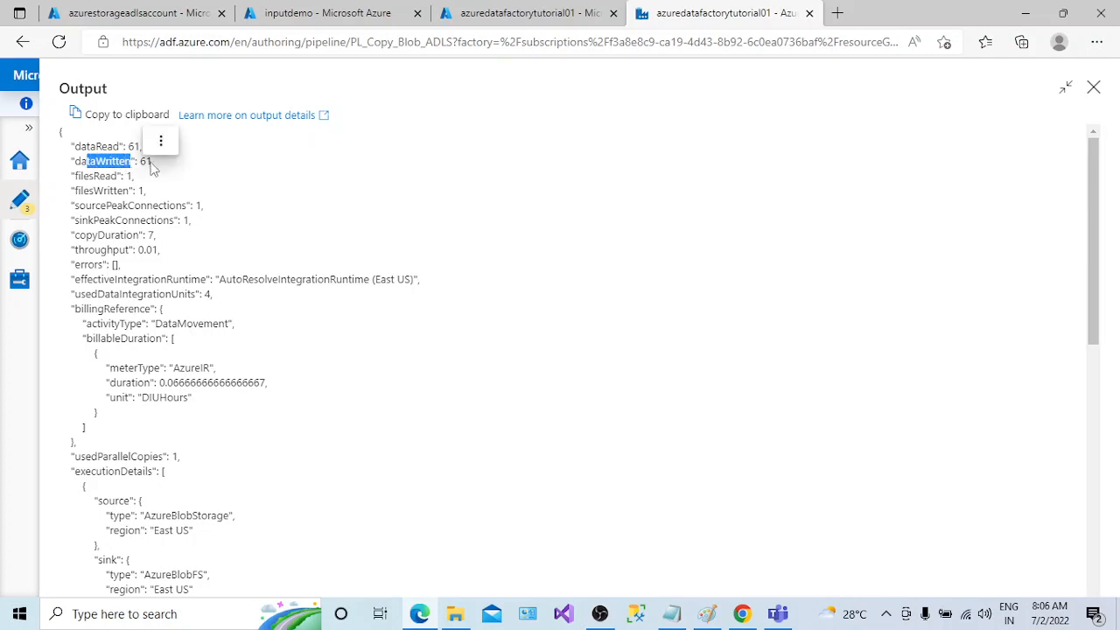
double_click(145, 161)
left_click(108, 175)
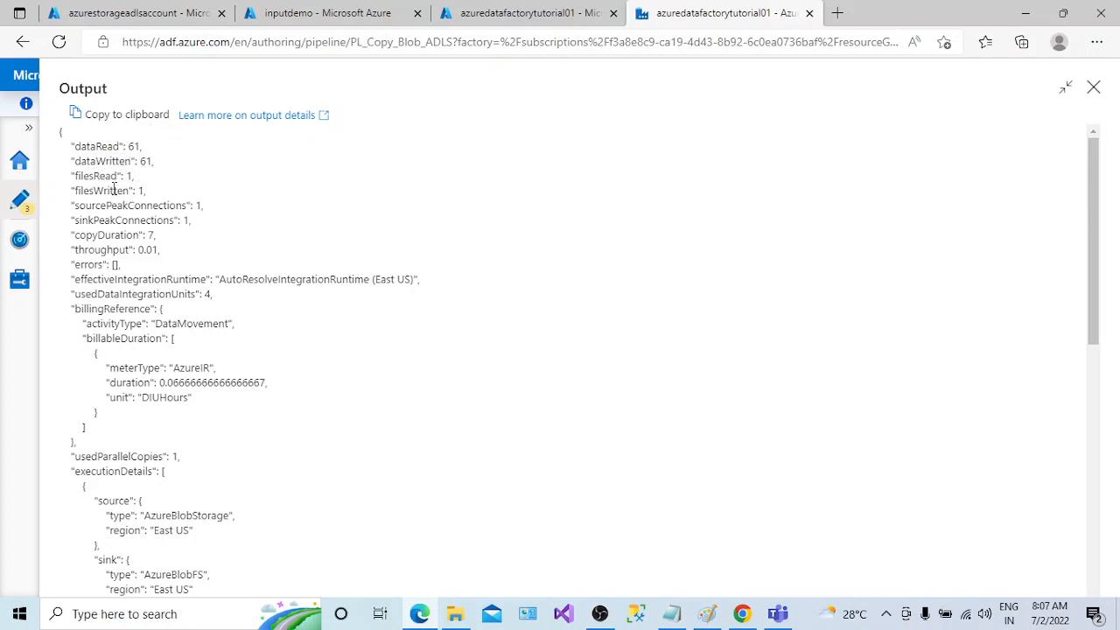
left_click_drag(95, 174, 129, 195)
left_click_drag(1092, 272, 1088, 412)
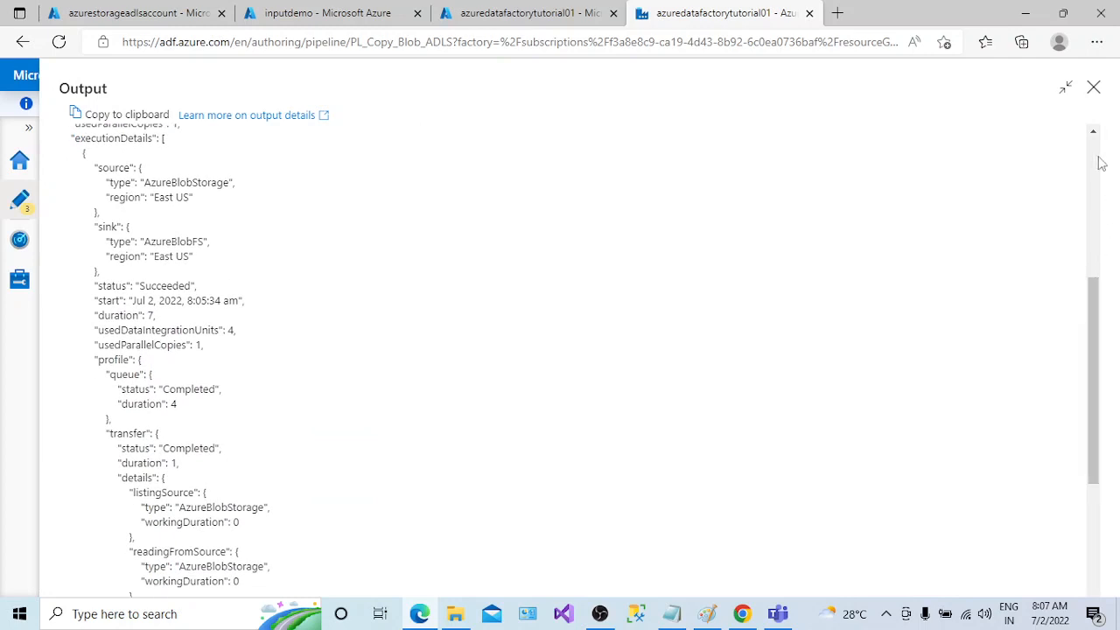
left_click(1092, 91)
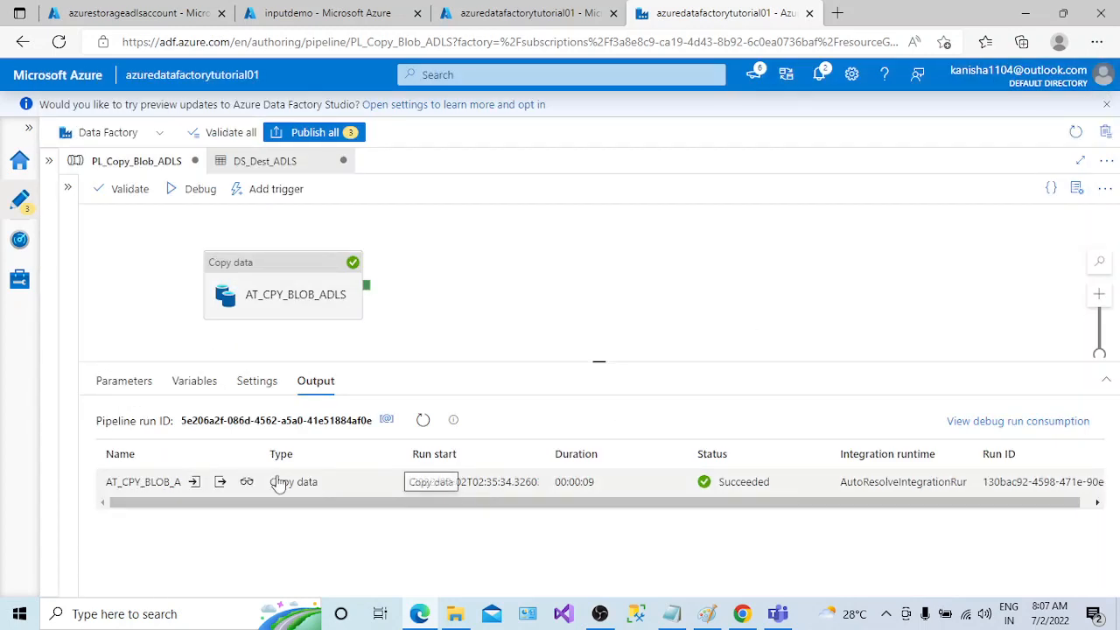
View the AT_CPY_BLOB_ADLS run details and compare regions, data volume and file counts between the Blob Storage source and Data Lake Gen2 sink
left_click(246, 483)
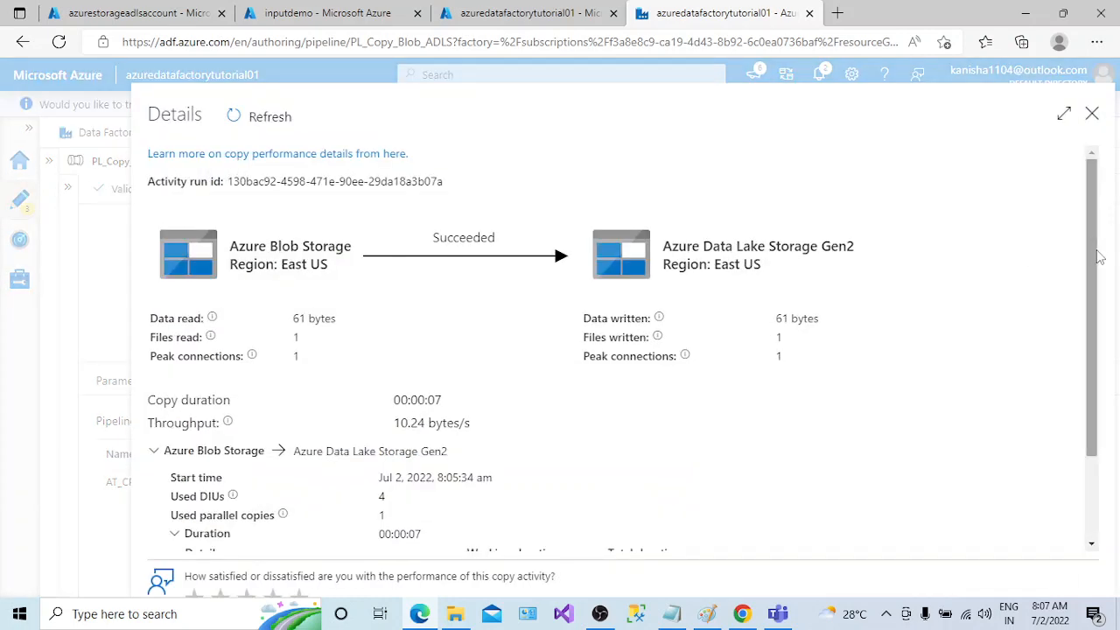
mouse_move(1094, 256)
left_mouse_down()
mouse_move(1093, 328)
mouse_move(1094, 260)
left_mouse_up()
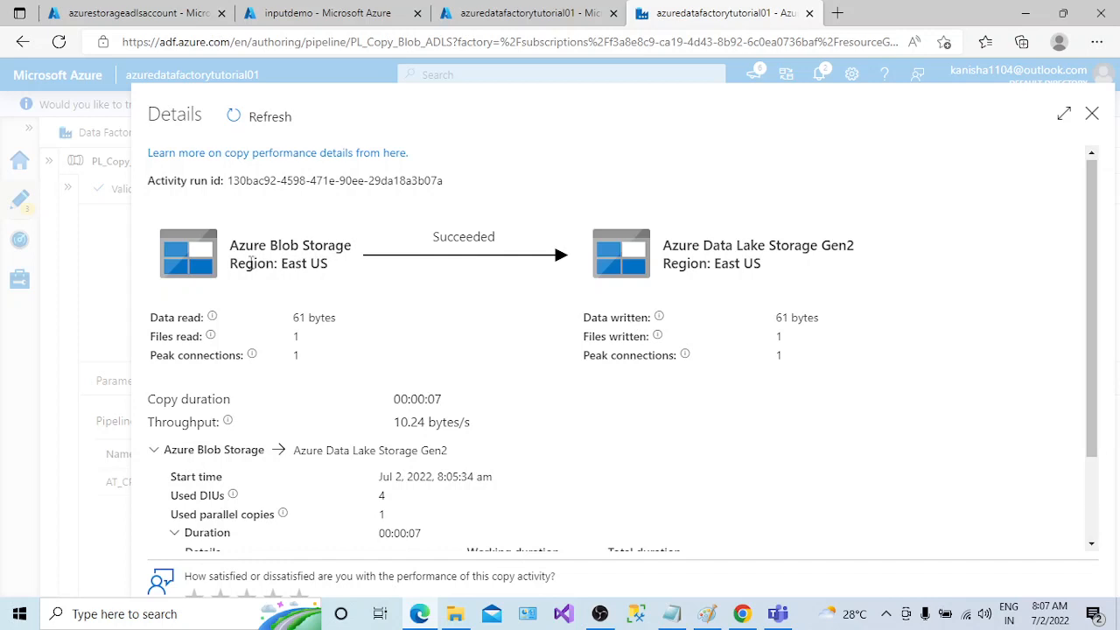
left_click_drag(290, 263, 329, 264)
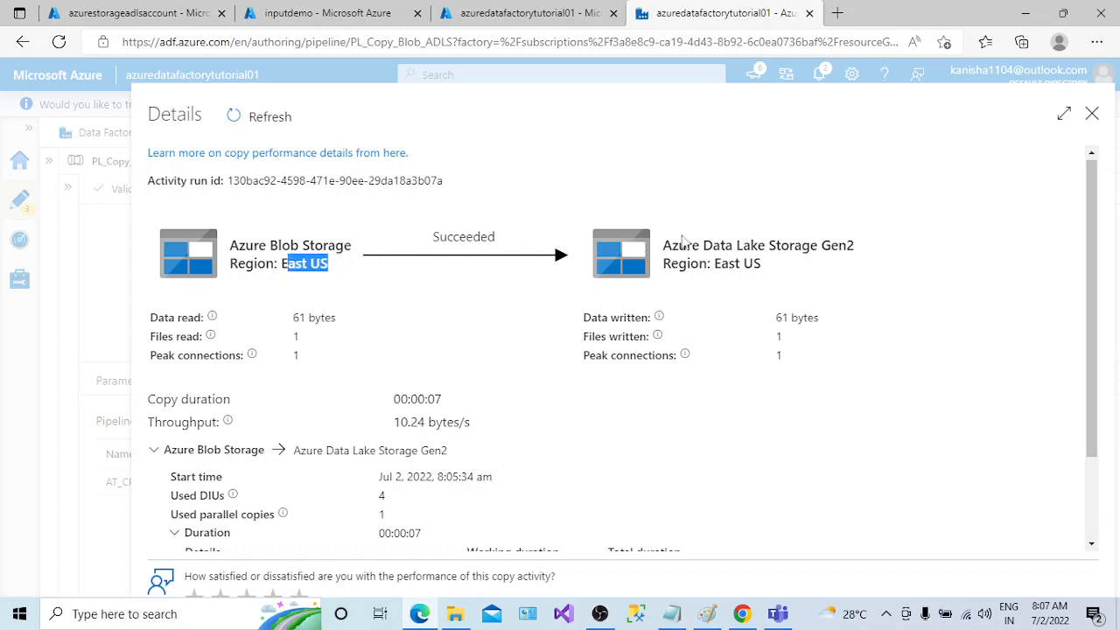
left_click_drag(687, 245, 819, 245)
left_click_drag(759, 263, 714, 263)
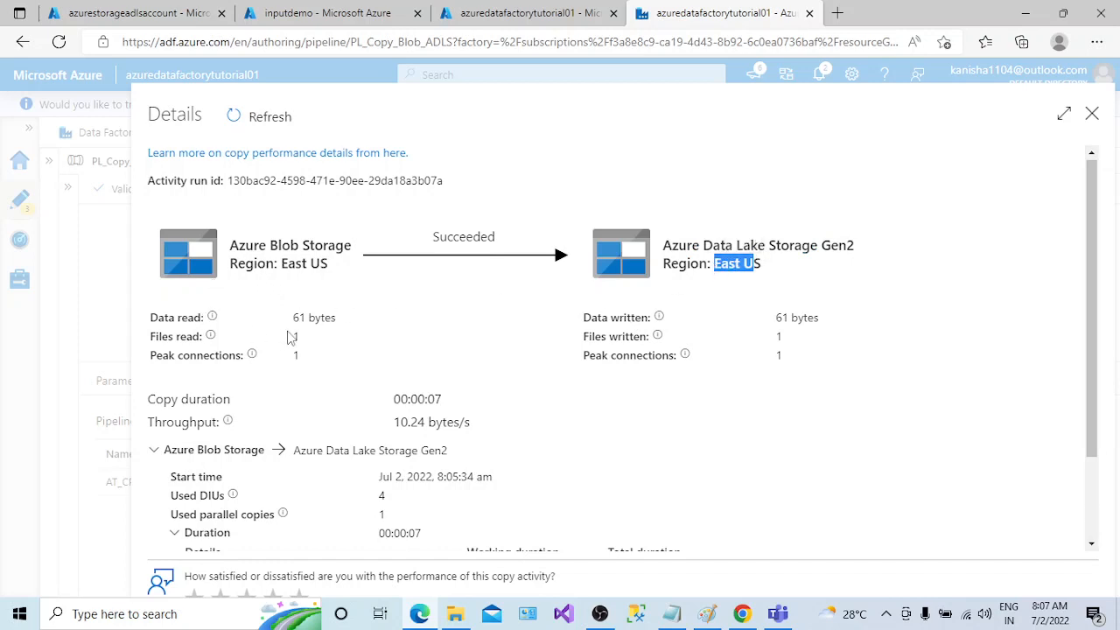
left_click_drag(292, 320, 341, 333)
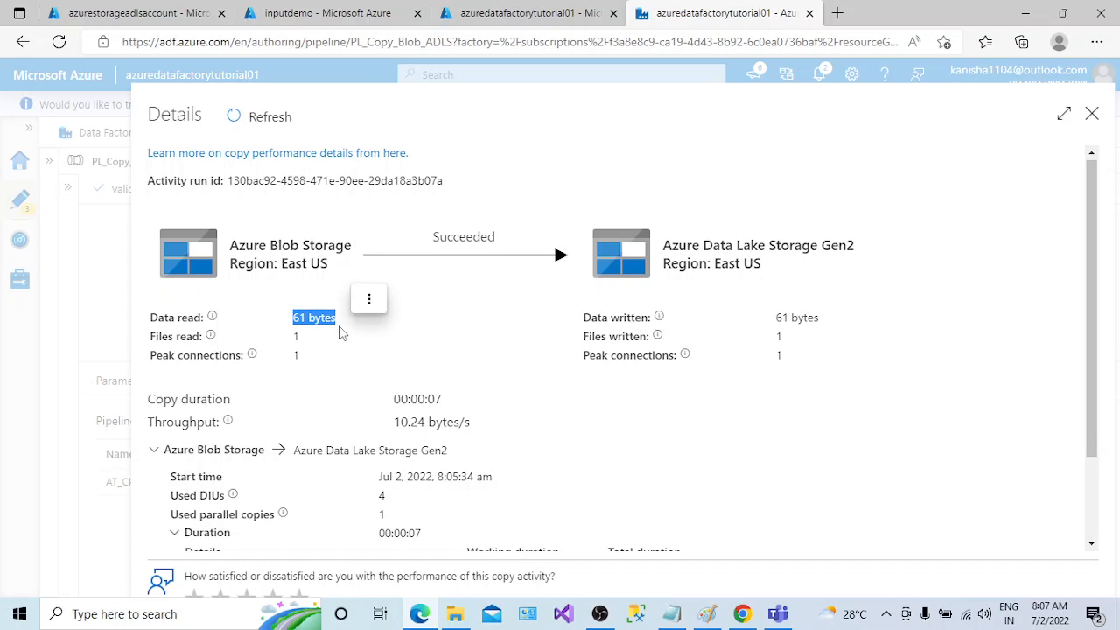
double_click(296, 338)
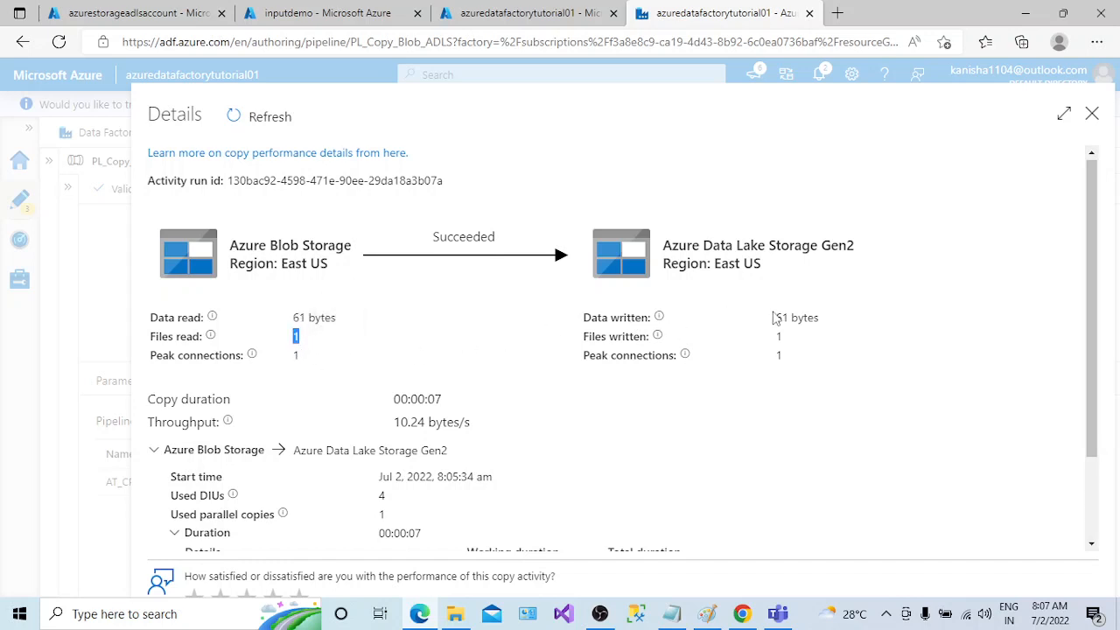
left_click_drag(773, 319, 820, 319)
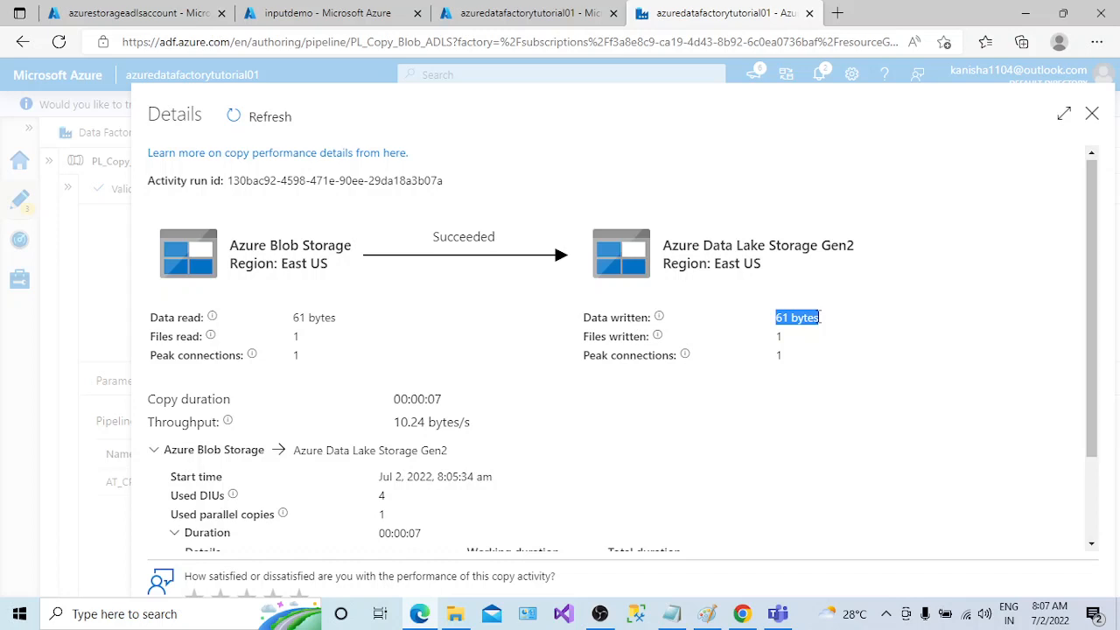
double_click(776, 338)
Check the copy duration, used DIUs and queue and transfer timings in the run details, and close the details
left_click_drag(393, 400, 445, 407)
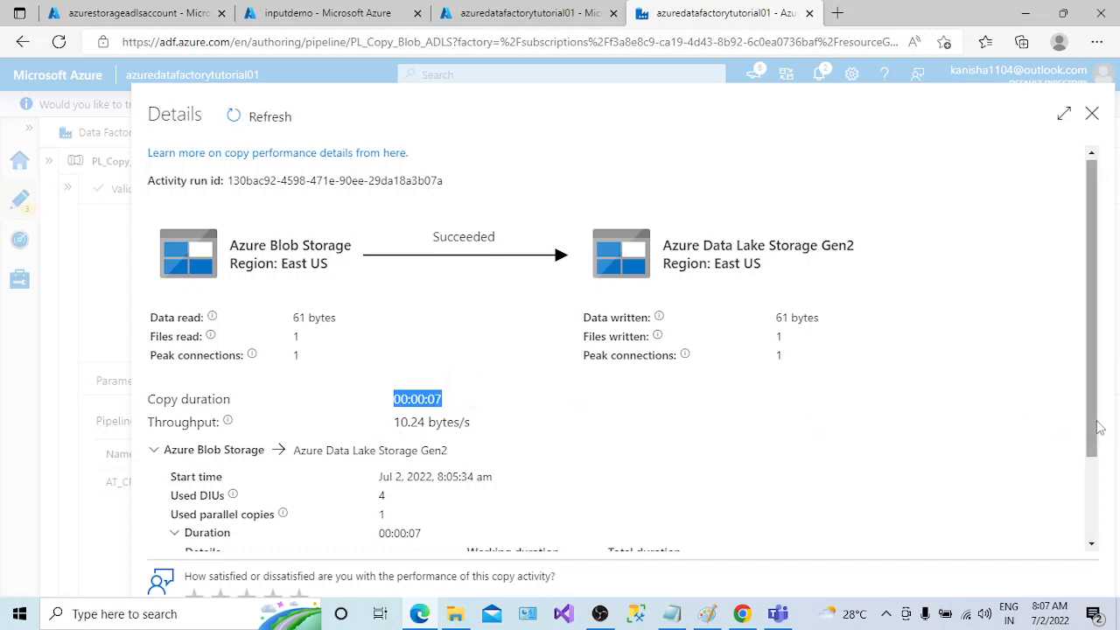
left_click_drag(1101, 429, 1099, 479)
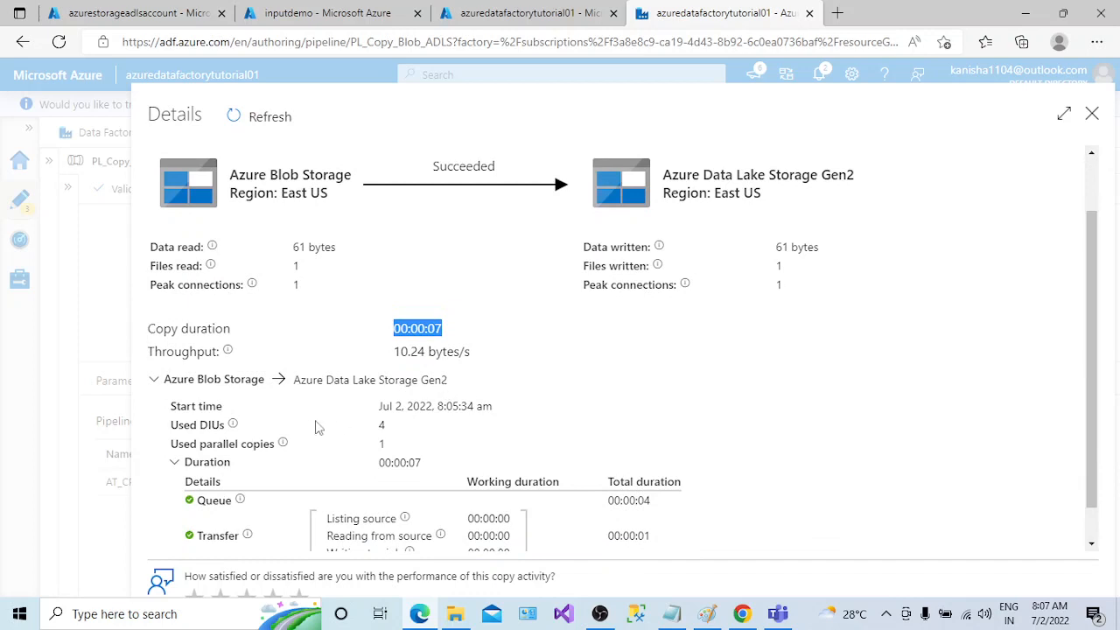
double_click(382, 425)
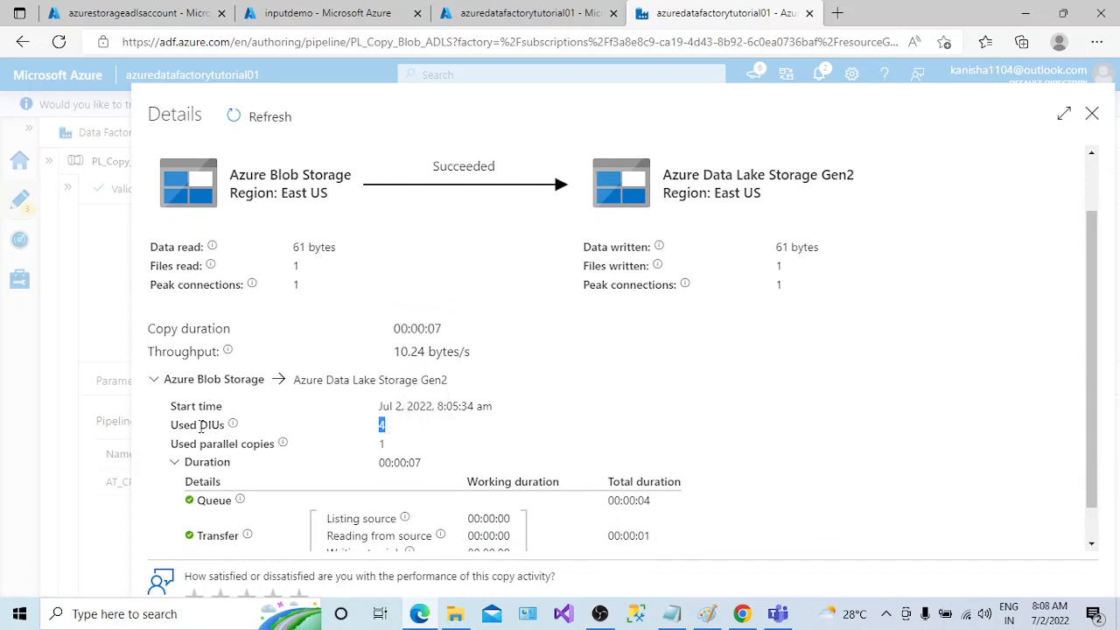
left_click_drag(200, 426, 226, 431)
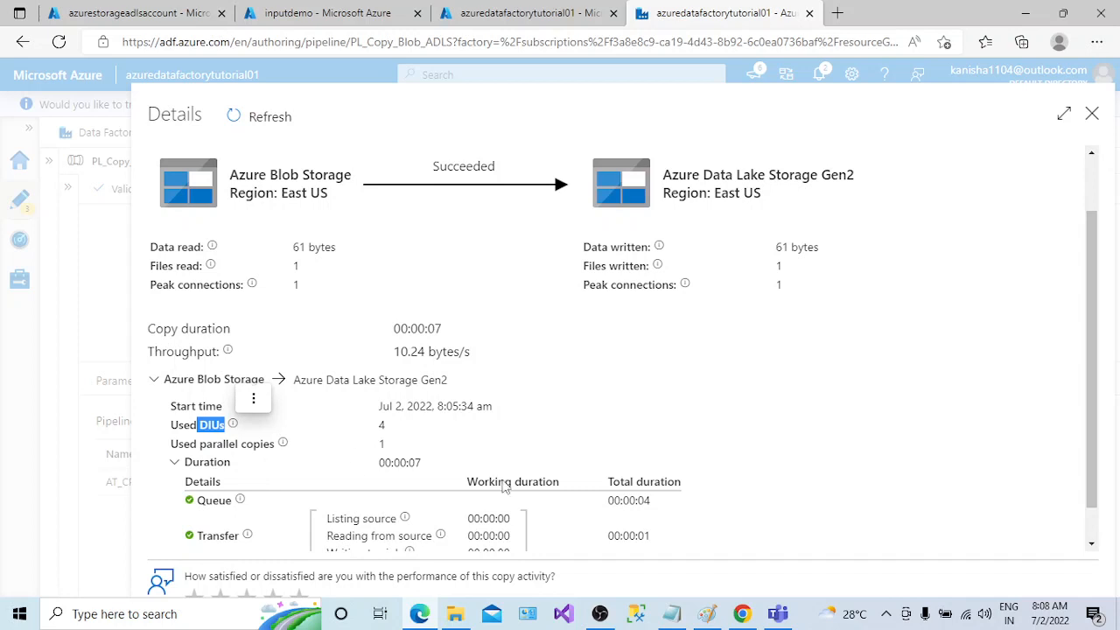
left_click_drag(1094, 413, 1105, 477)
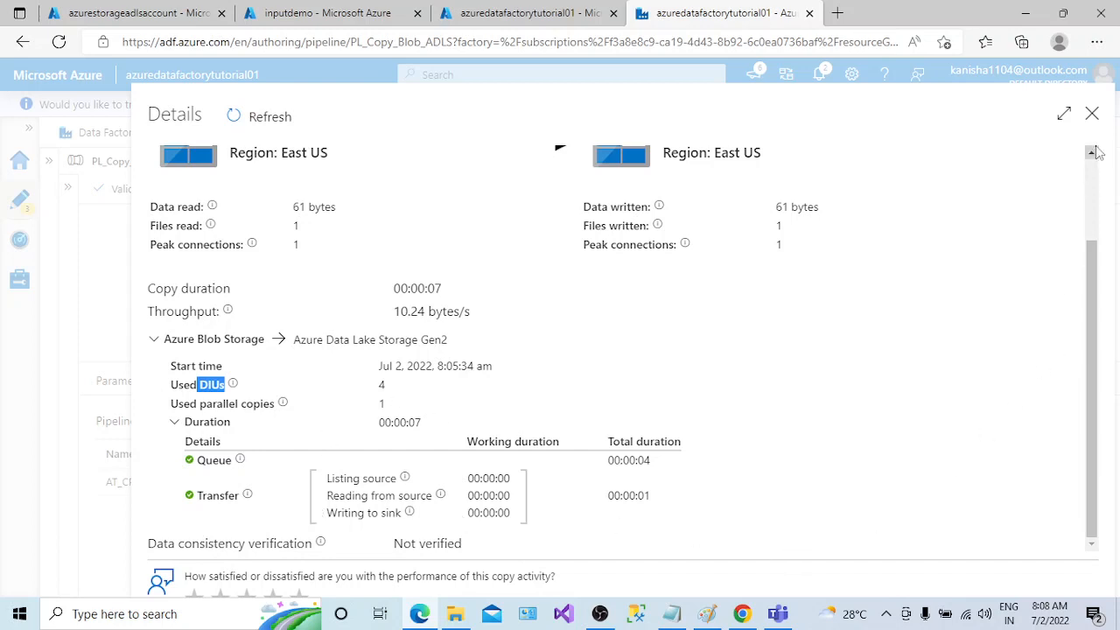
left_click(1091, 117)
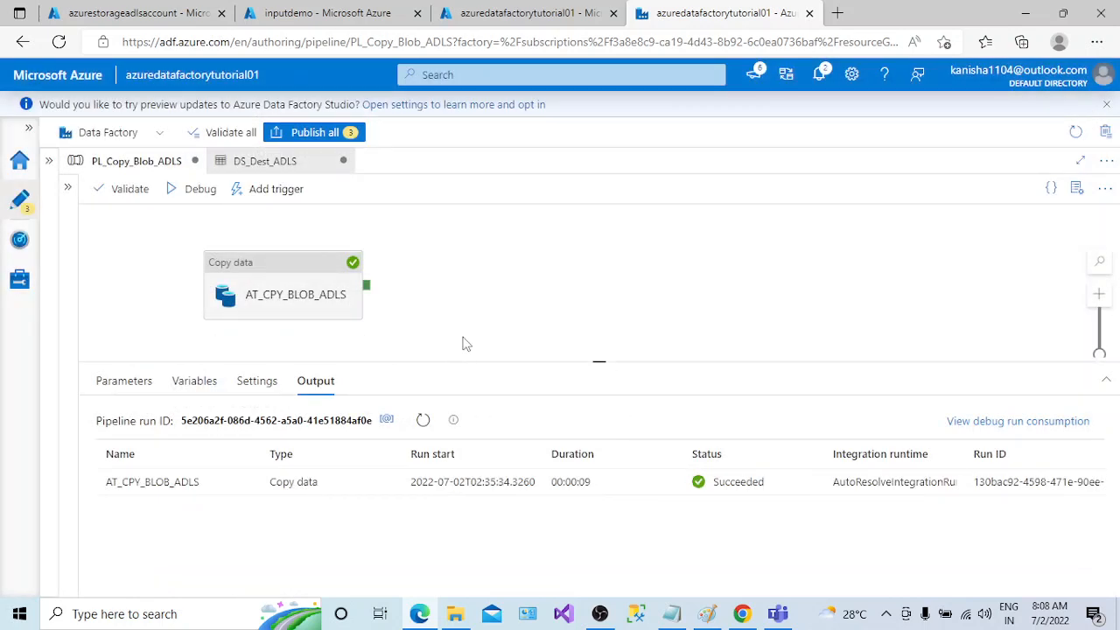
Check the source file in the inputdemo container, and open EmpDataCSV.csv in the outdemo container of azurestorageadlsaccount
left_click(343, 13)
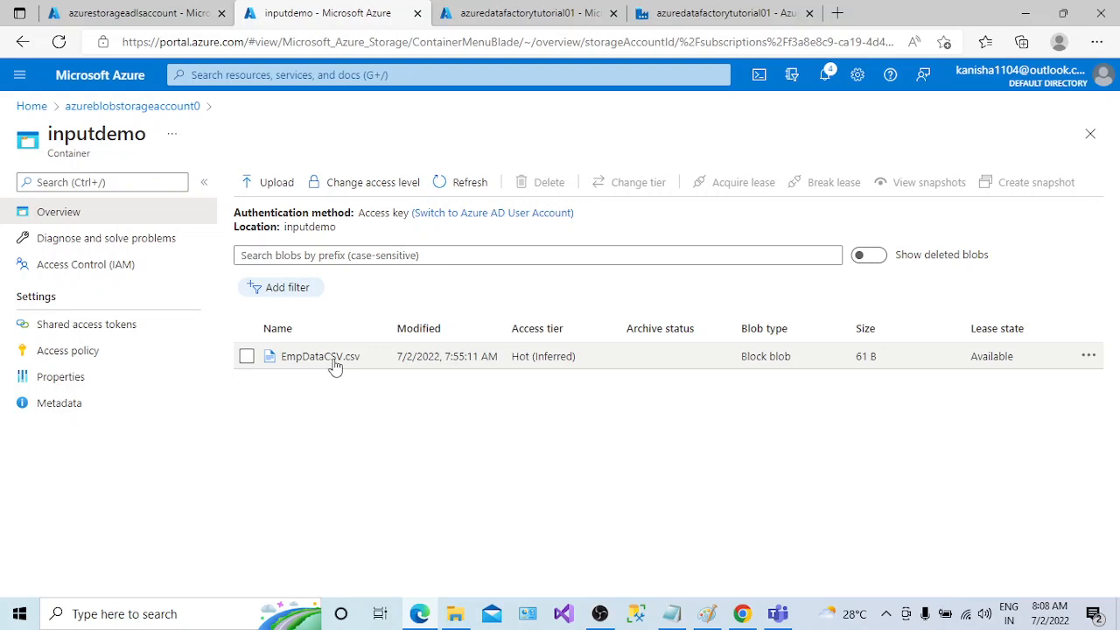
left_click(131, 14)
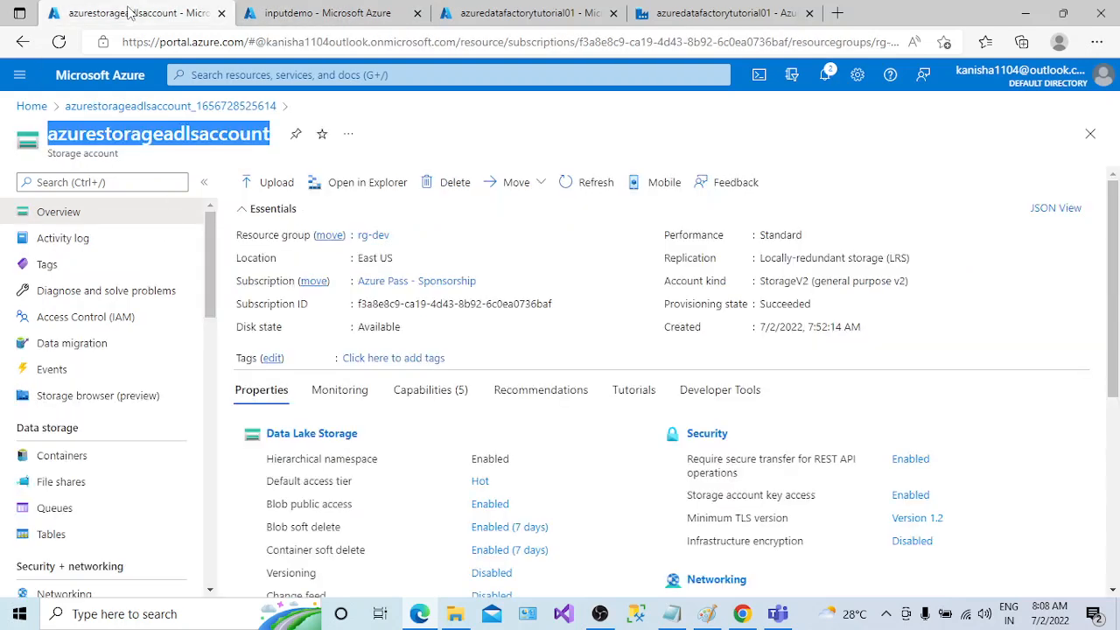
left_click(62, 456)
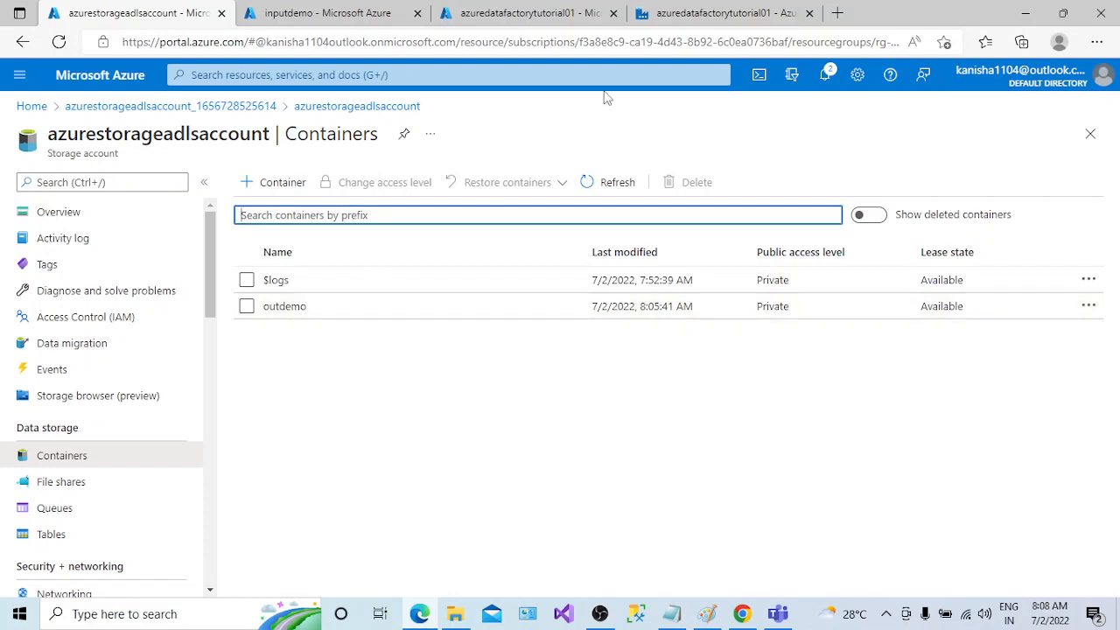
left_click(288, 316)
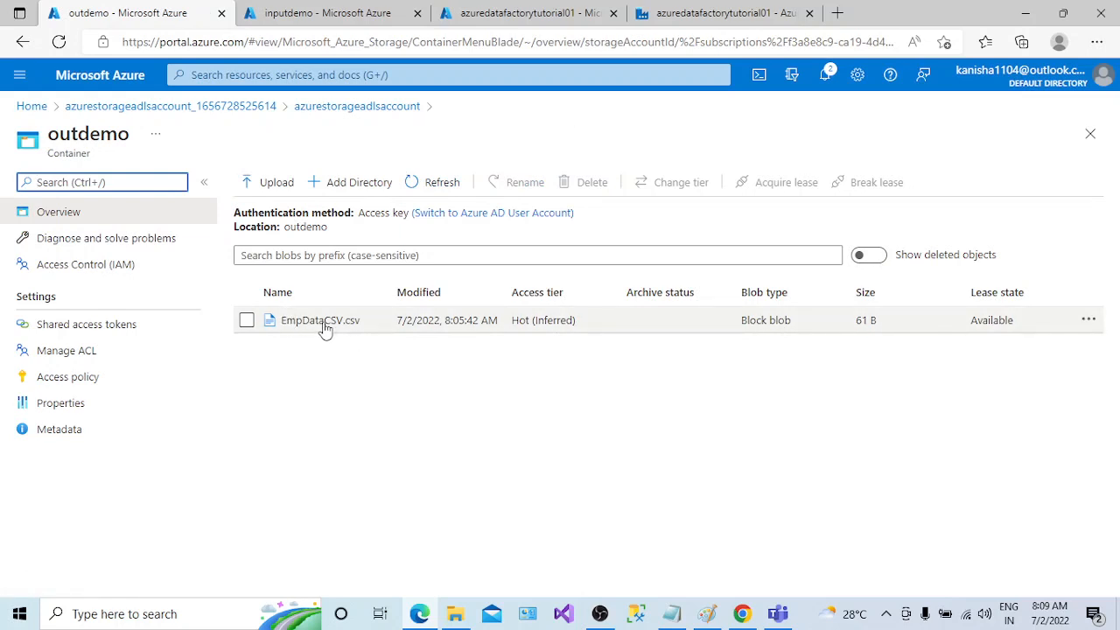
left_click(322, 321)
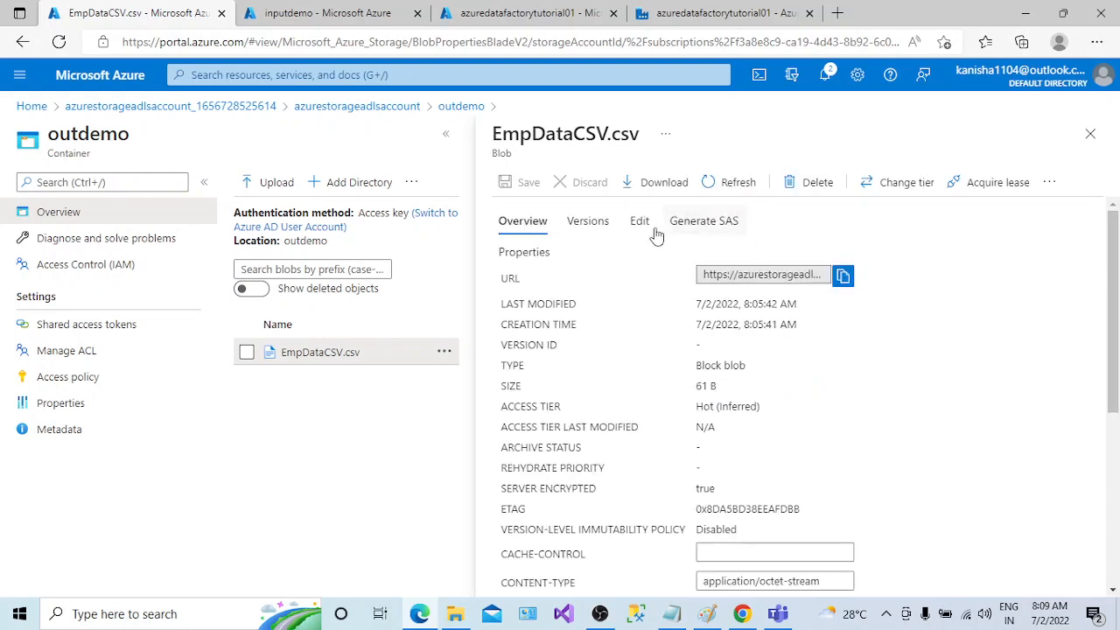
View the contents of the copied EmpDataCSV.csv in outdemo, including its header and employee rows, and close the file
left_click(638, 227)
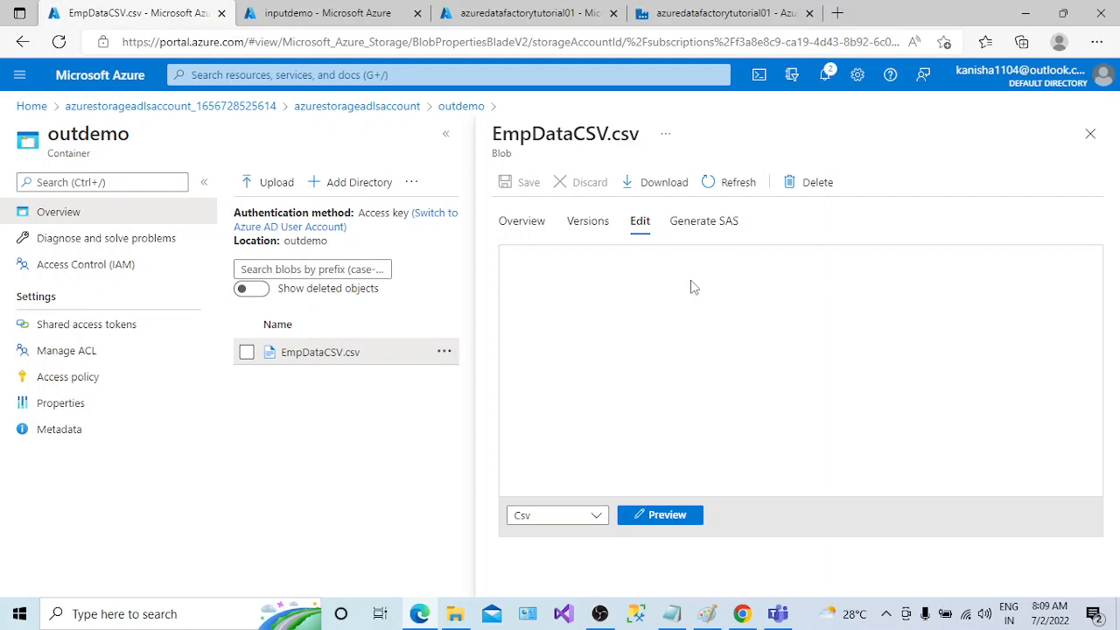
left_click_drag(682, 295, 549, 252)
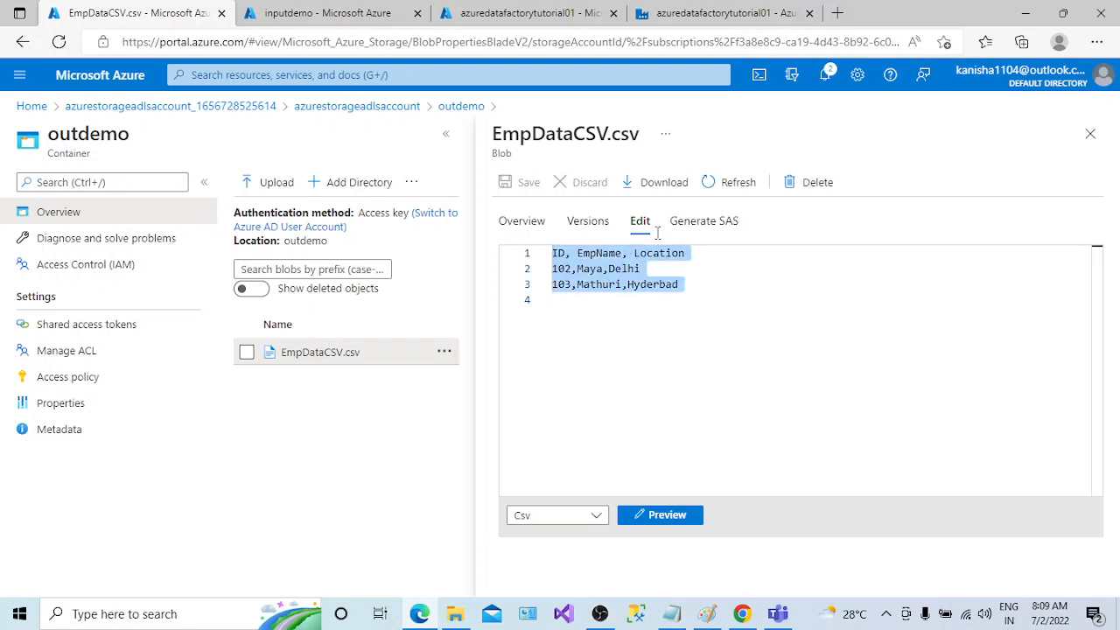
left_click(1090, 135)
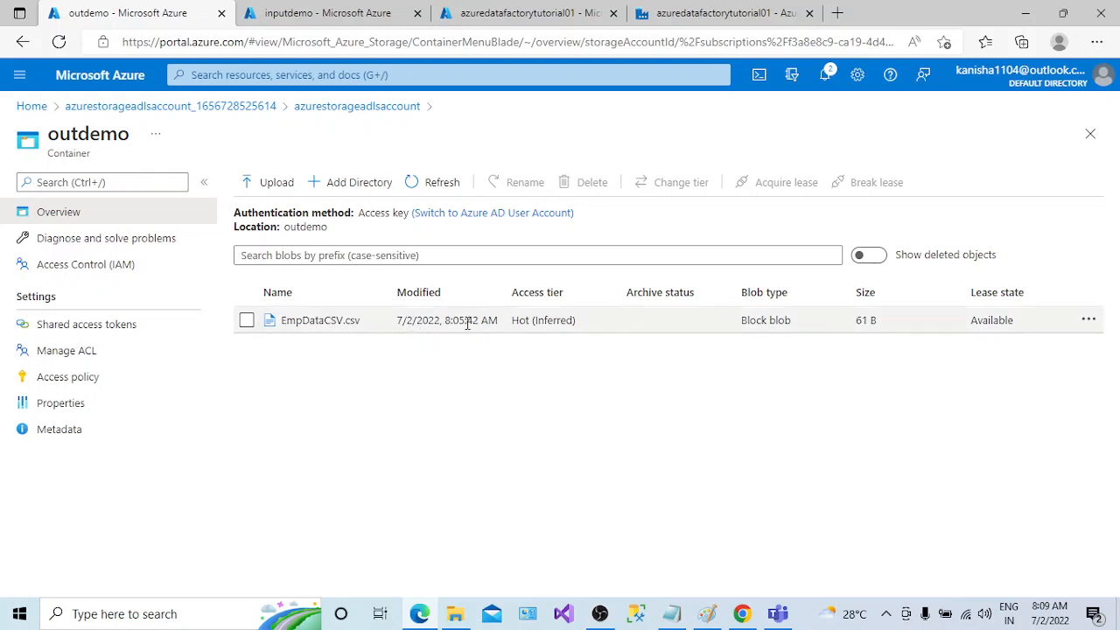
Compare the last modified times of EmpDataCSV.csv in the outdemo and inputdemo containers
left_click_drag(446, 317, 490, 330)
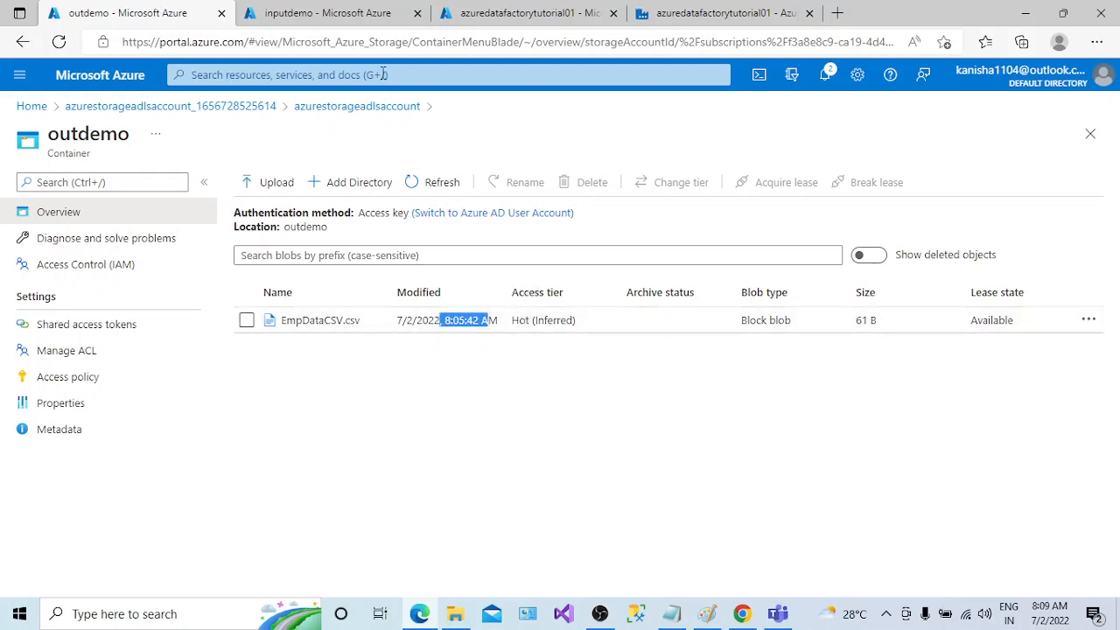
left_click(345, 16)
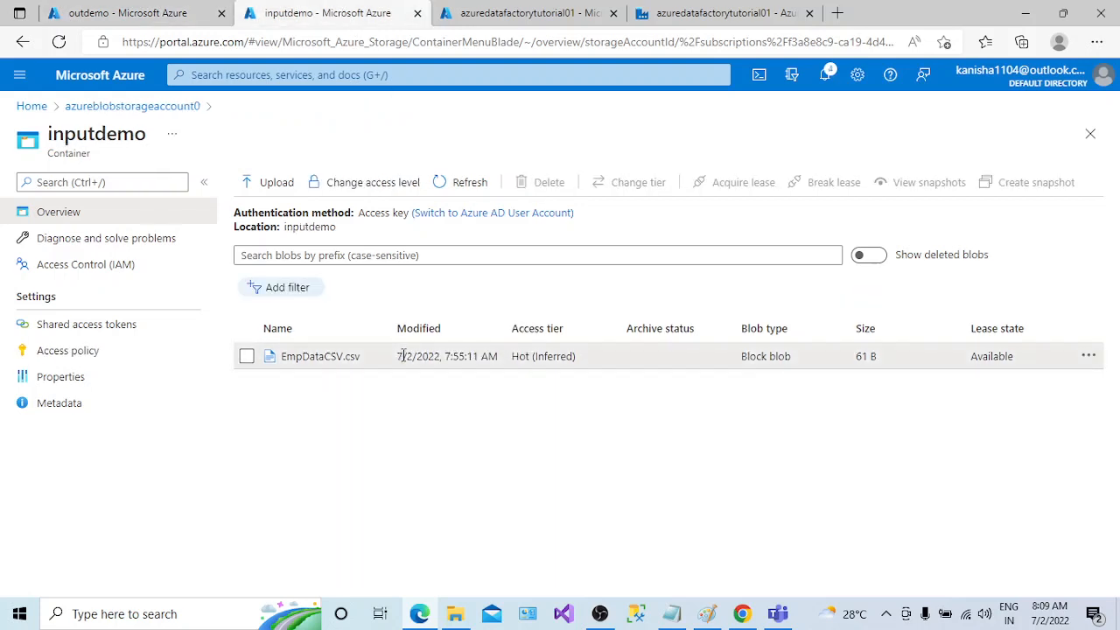
left_click_drag(398, 357, 479, 359)
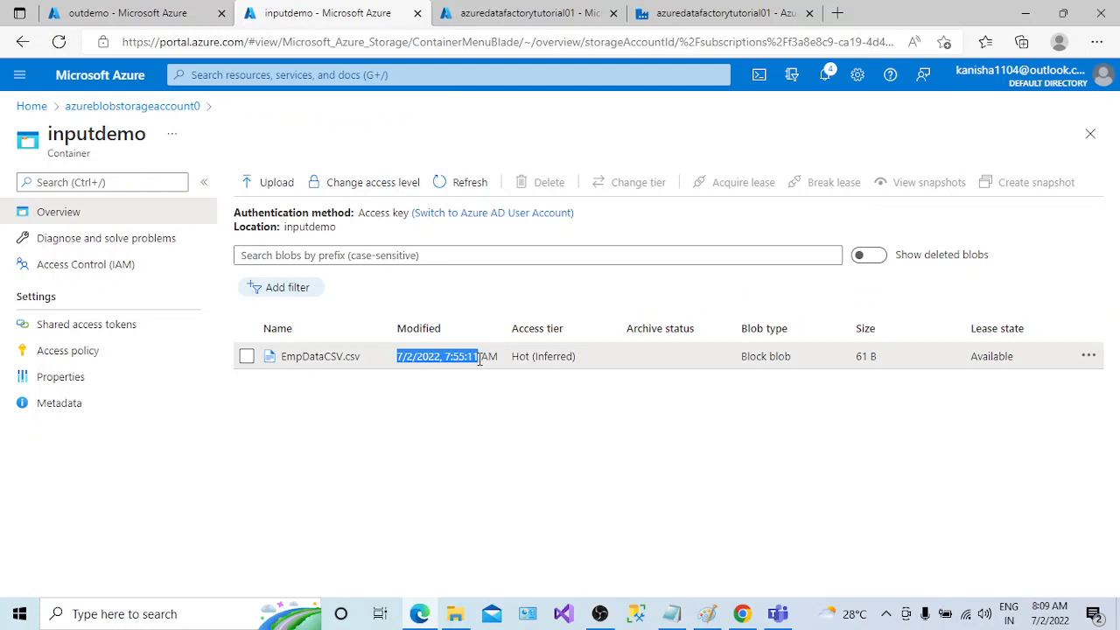
left_click(172, 17)
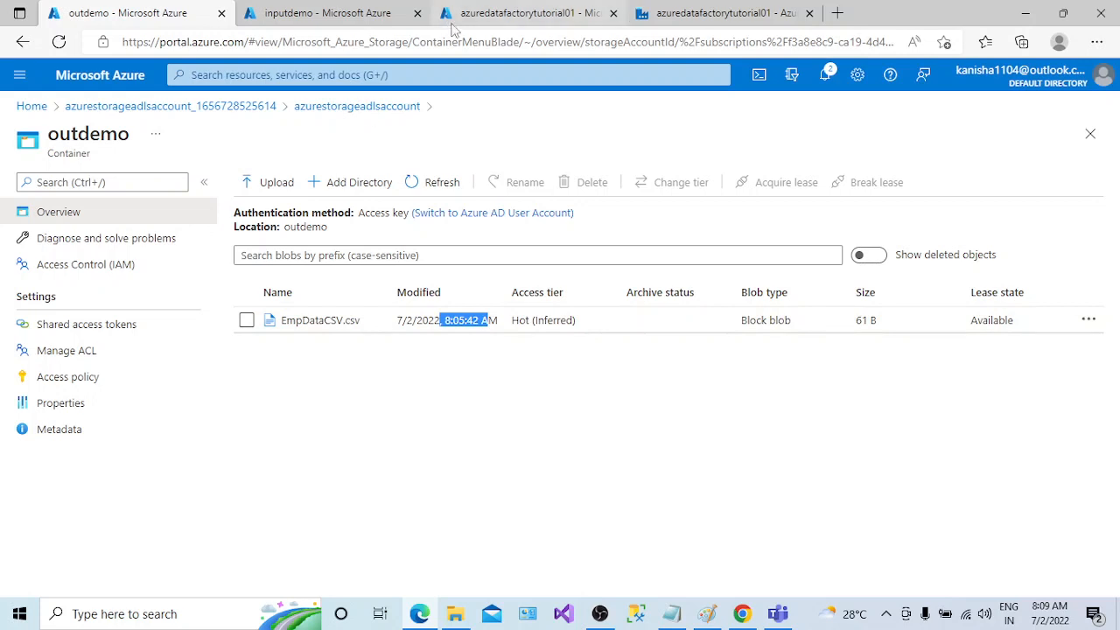
Check the start time in the AT_CPY_BLOB_ADLS run details against the modified time of EmpDataCSV.csv in outdemo
left_click(713, 13)
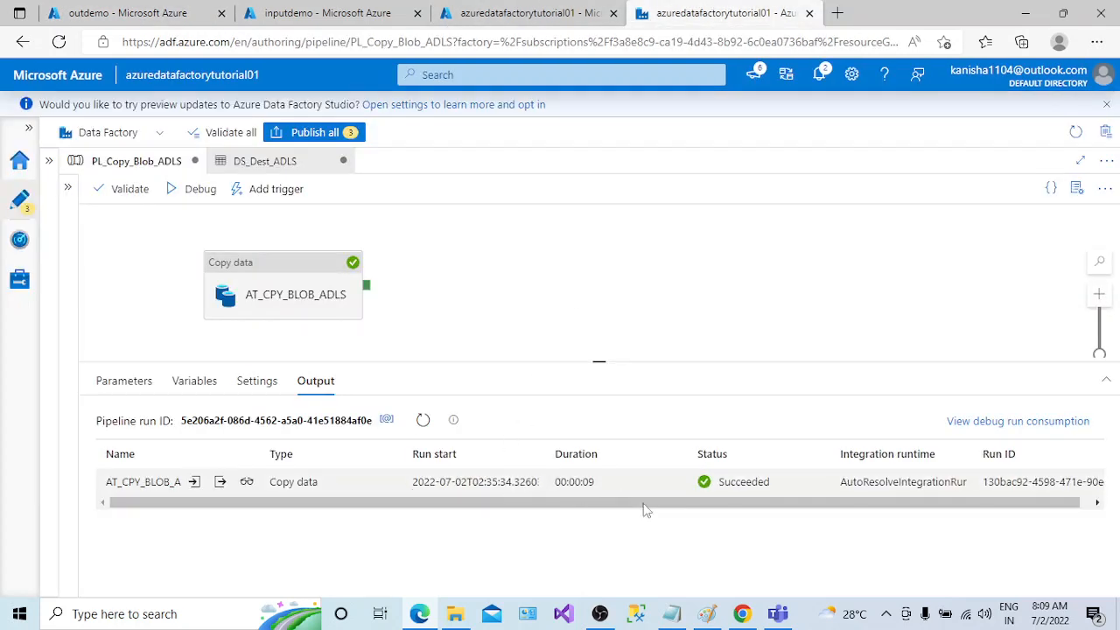
left_click(249, 482)
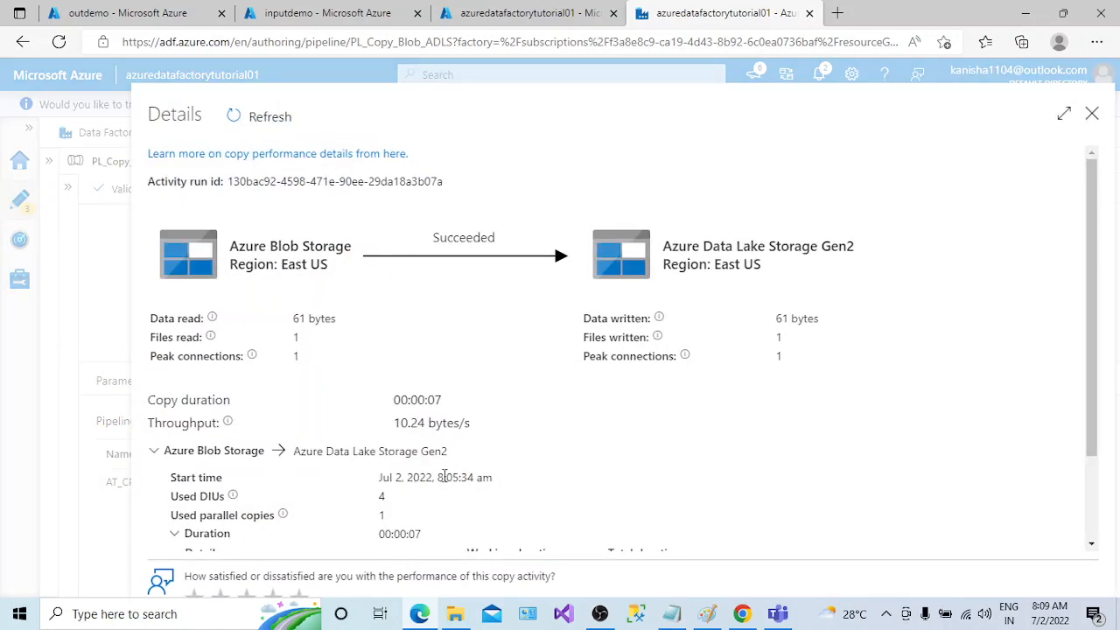
left_click_drag(439, 477, 503, 484)
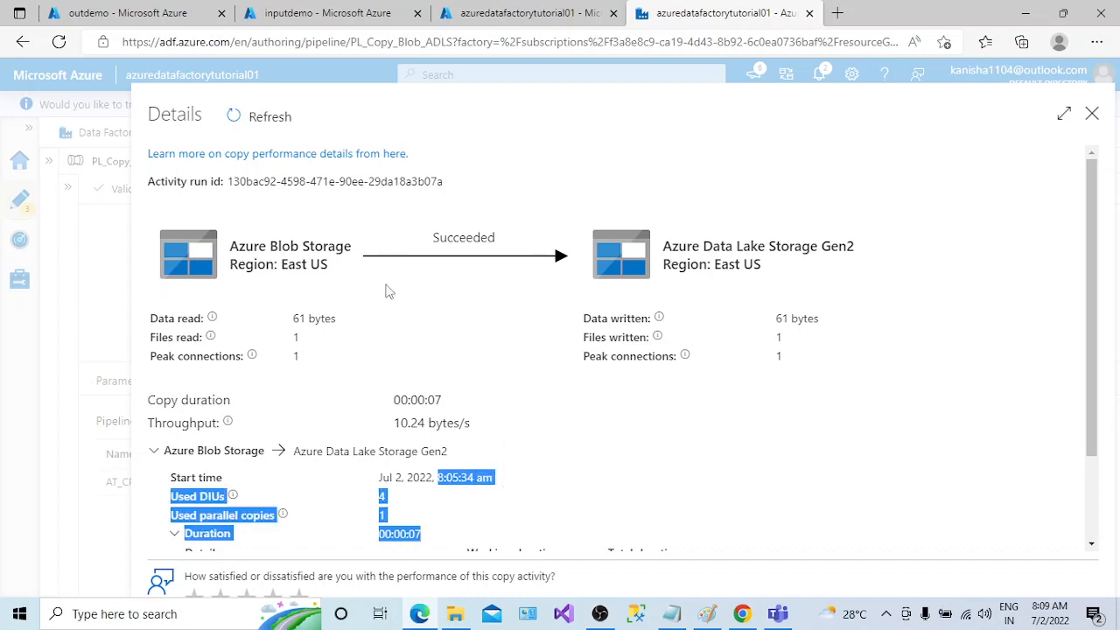
left_click(135, 12)
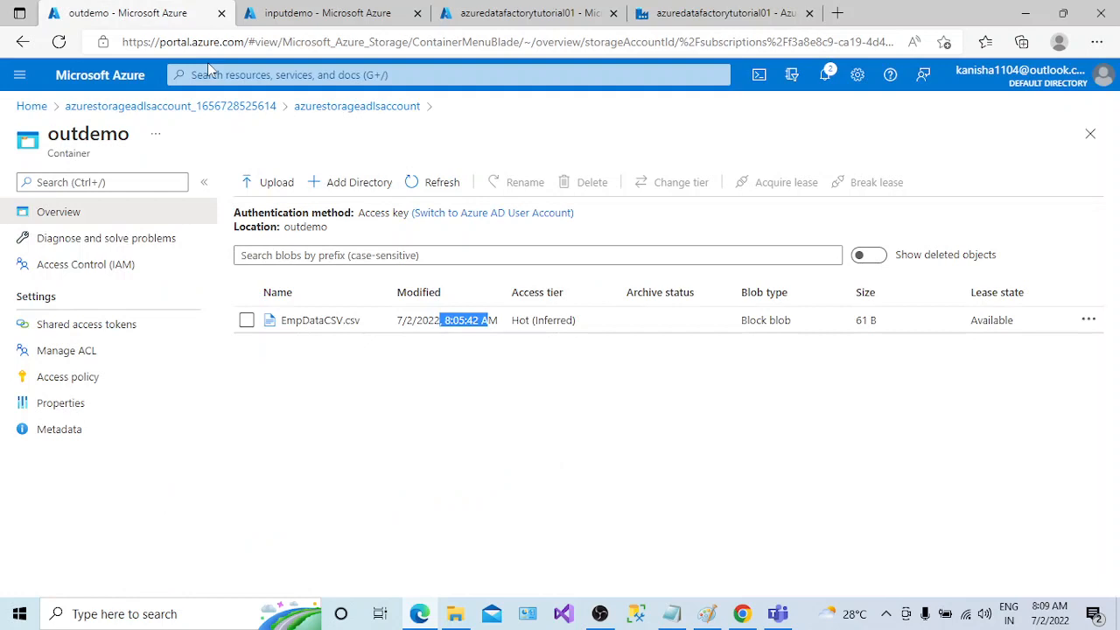
left_click(462, 341)
left_click_drag(444, 321, 500, 322)
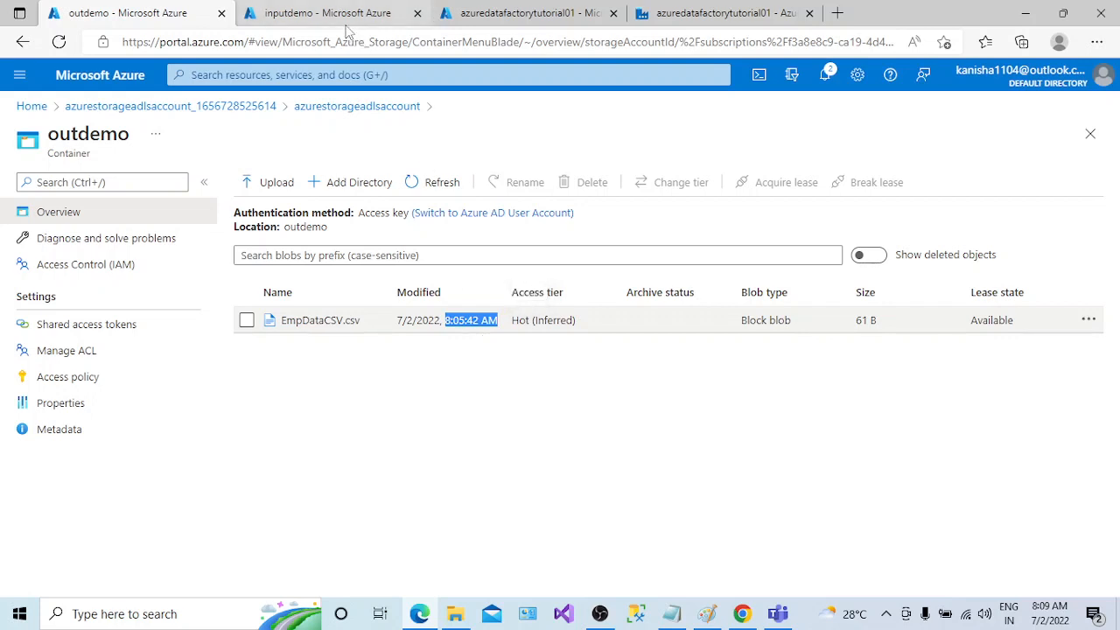
left_click(886, 613)
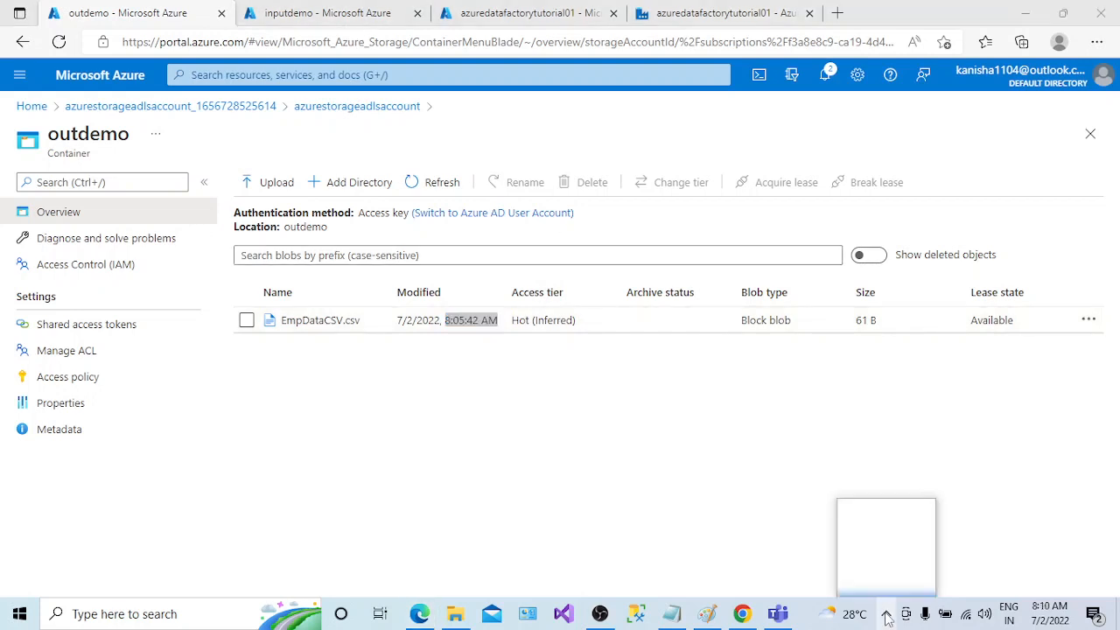